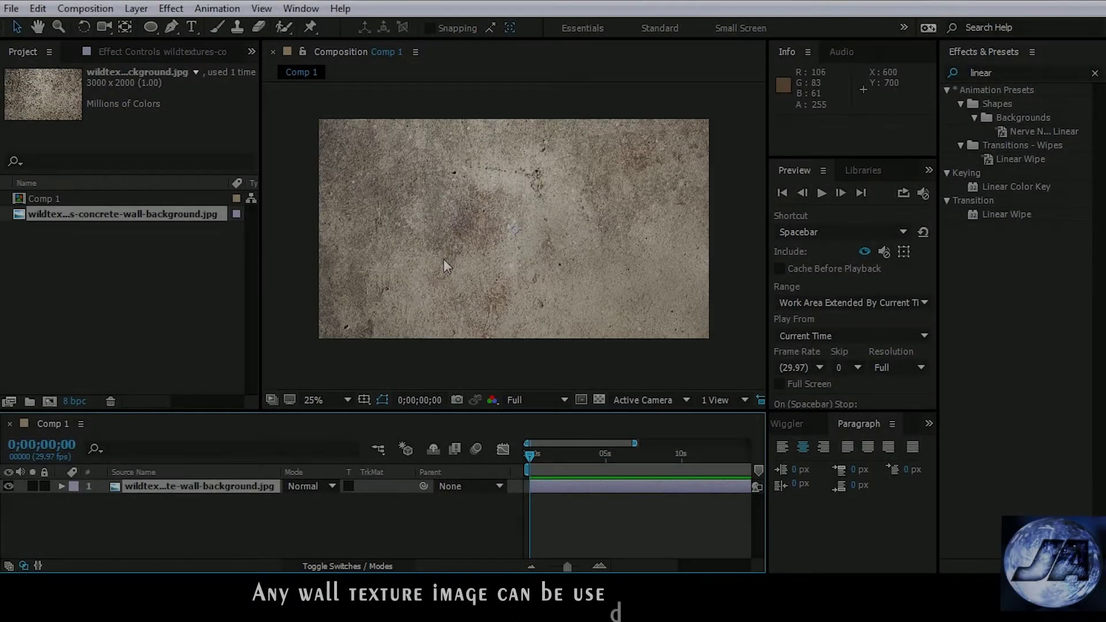
Step: Scale the concrete wall texture down to fit the composition frame
click(443, 265)
key(comma)
drag(365, 132, 415, 172)
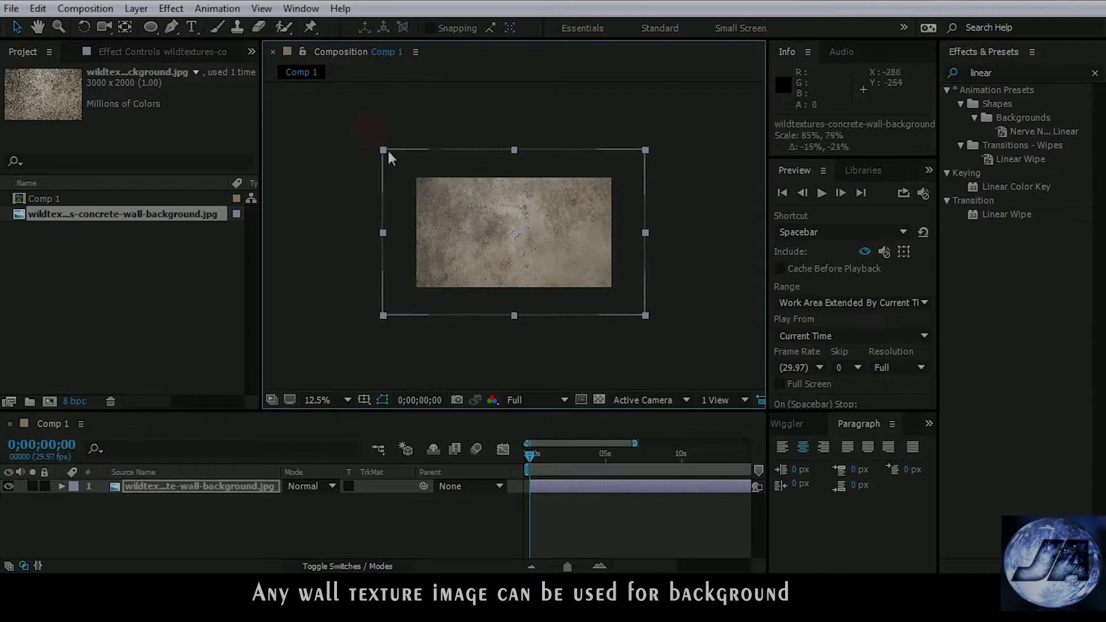
Step: Apply Levels to the wall and lower Gamma to 0.25 to darken it
click(184, 490)
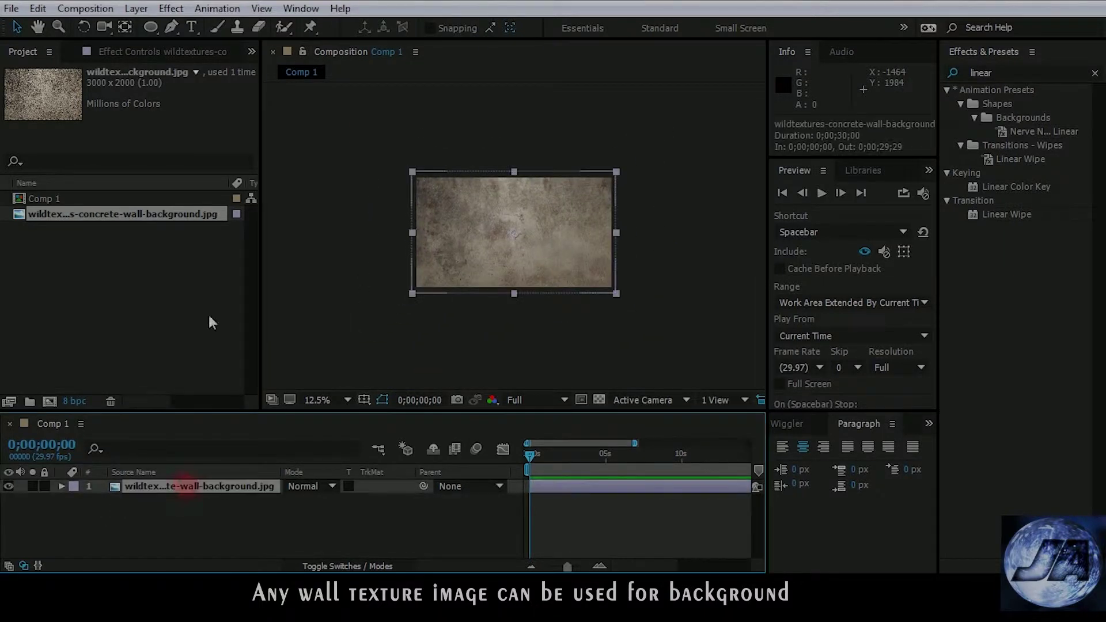
click(171, 8)
mouse_move(271, 174)
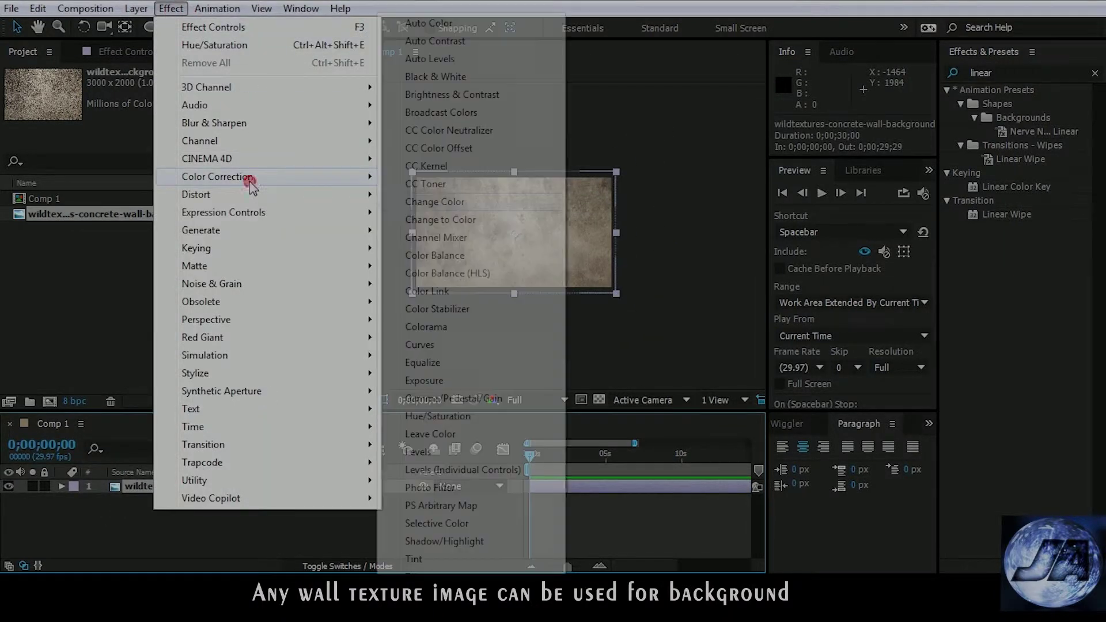
click(434, 448)
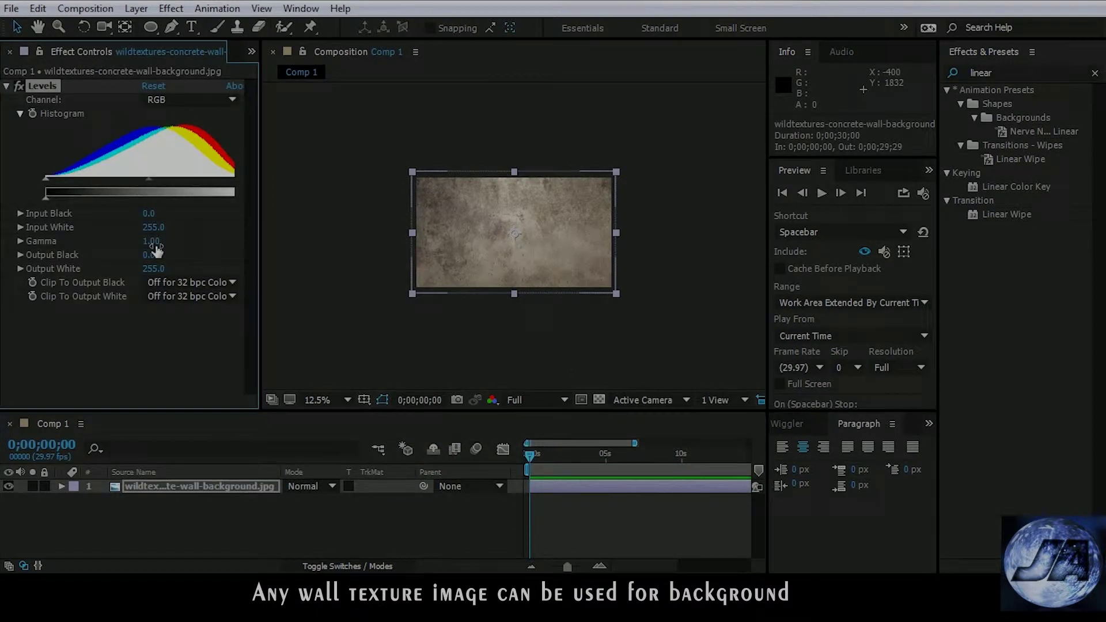
mouse_move(151, 239)
mouse_down()
mouse_move(141, 240)
mouse_move(175, 215)
mouse_up()
key(period)
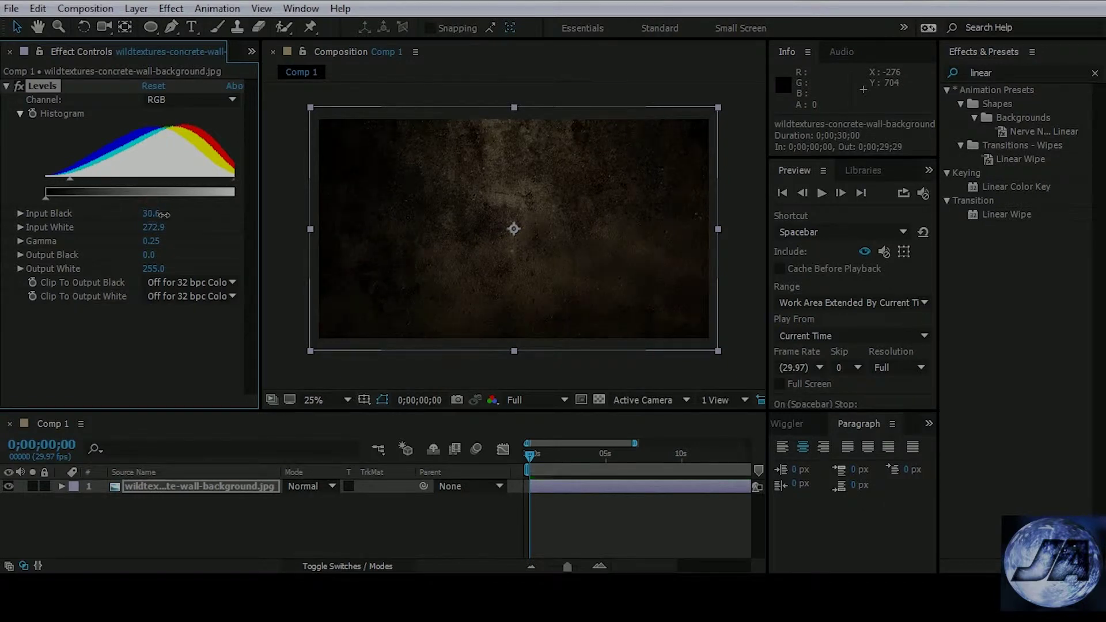
click(7, 86)
Step: Add an adjustment layer with a full-frame ellipse mask, moved up and stretched taller
click(136, 8)
mouse_move(224, 4)
click(507, 109)
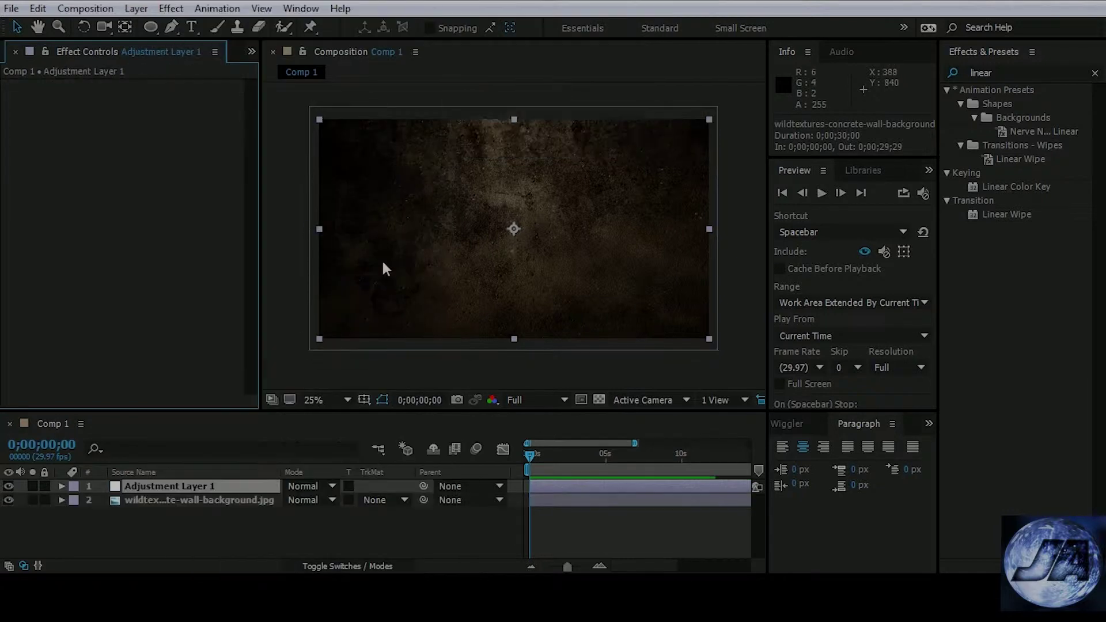
click(150, 27)
drag(321, 169, 702, 326)
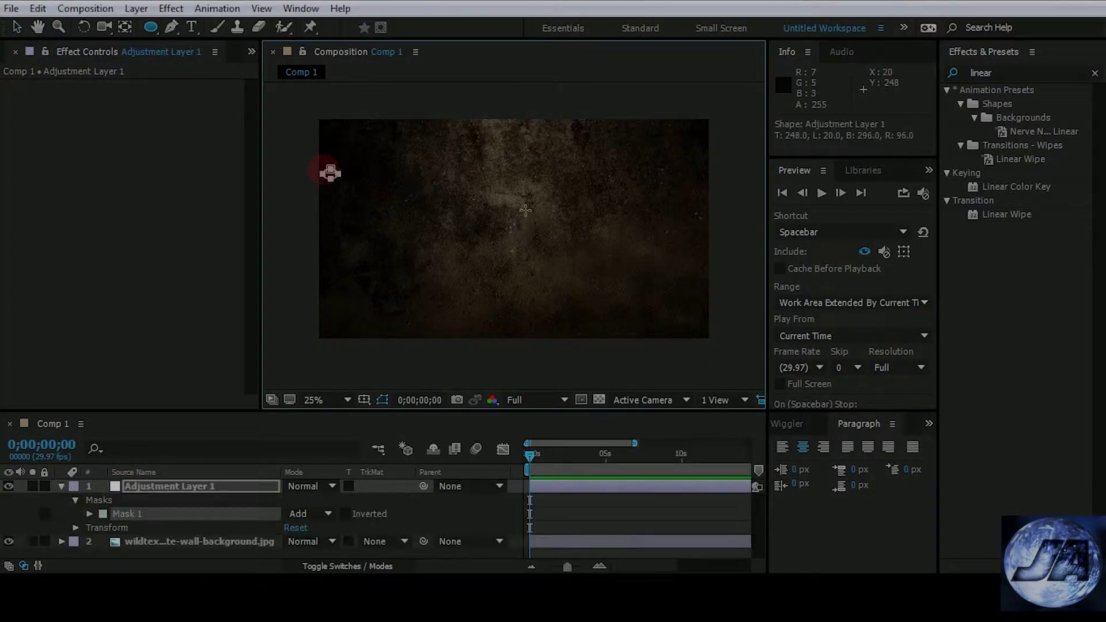
click(17, 28)
double_click(512, 171)
drag(512, 171, 510, 125)
drag(490, 308, 491, 334)
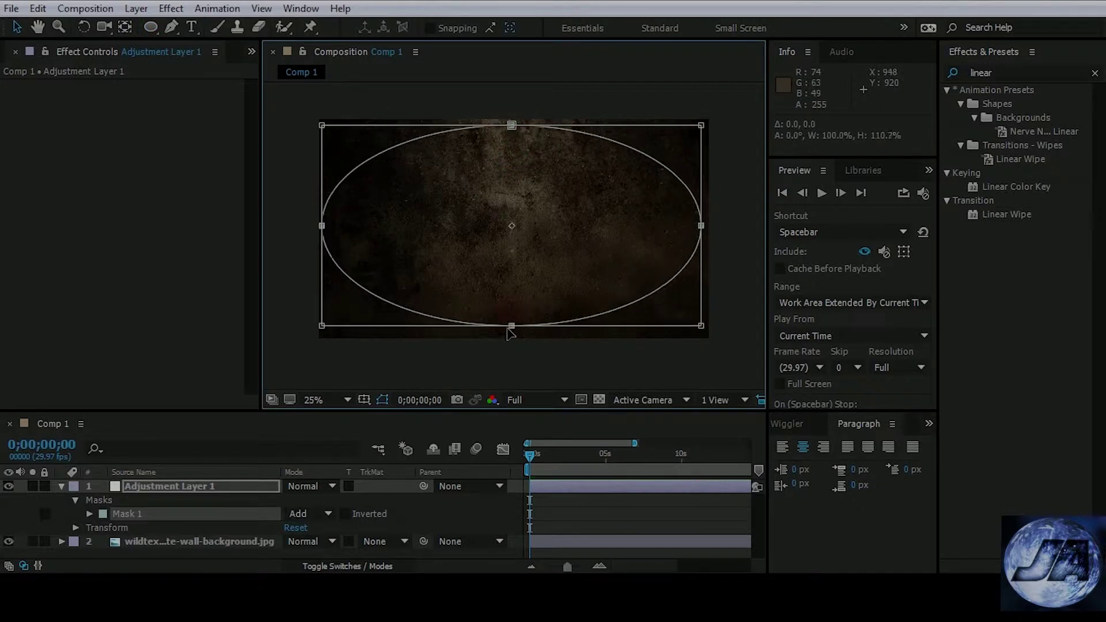
Step: Apply Curves to the adjustment layer and bend the curve down to darken
click(161, 9)
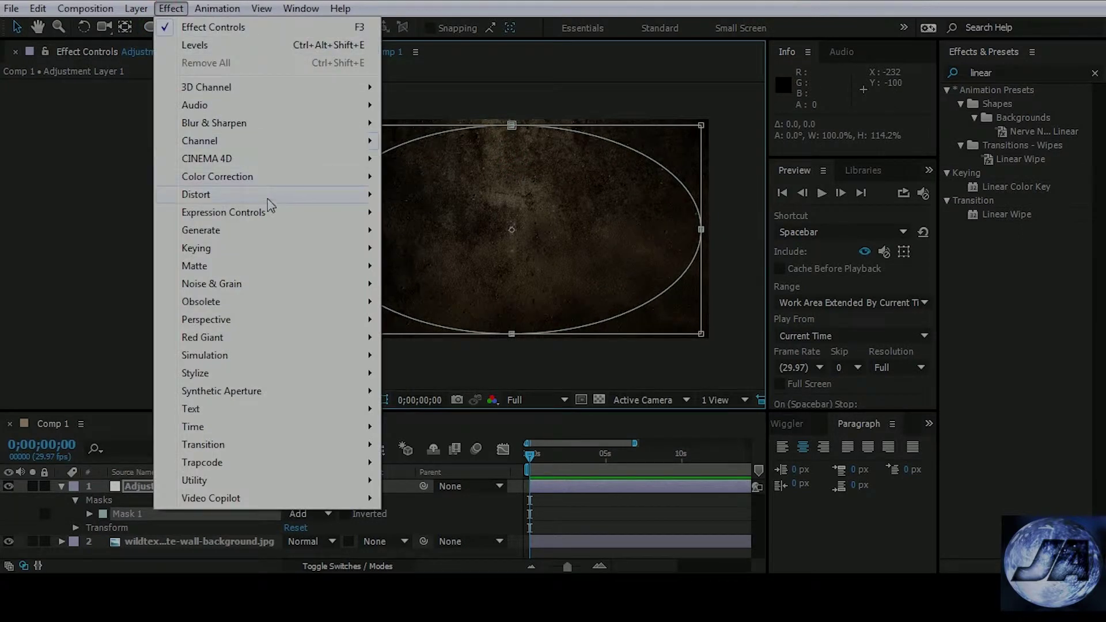
mouse_move(272, 183)
click(486, 344)
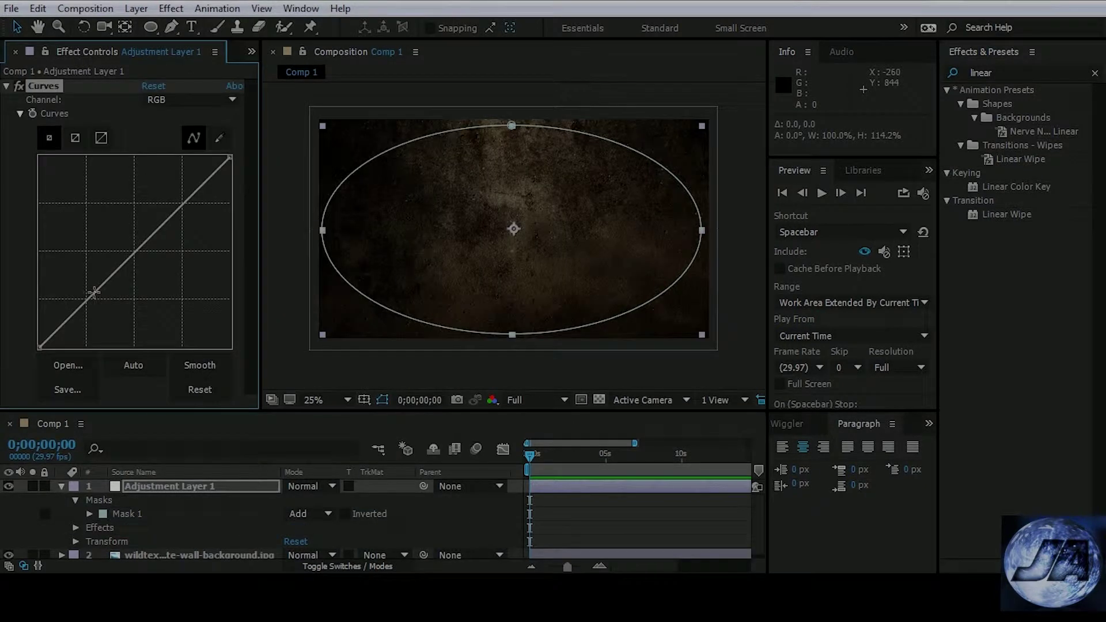
drag(96, 293, 118, 312)
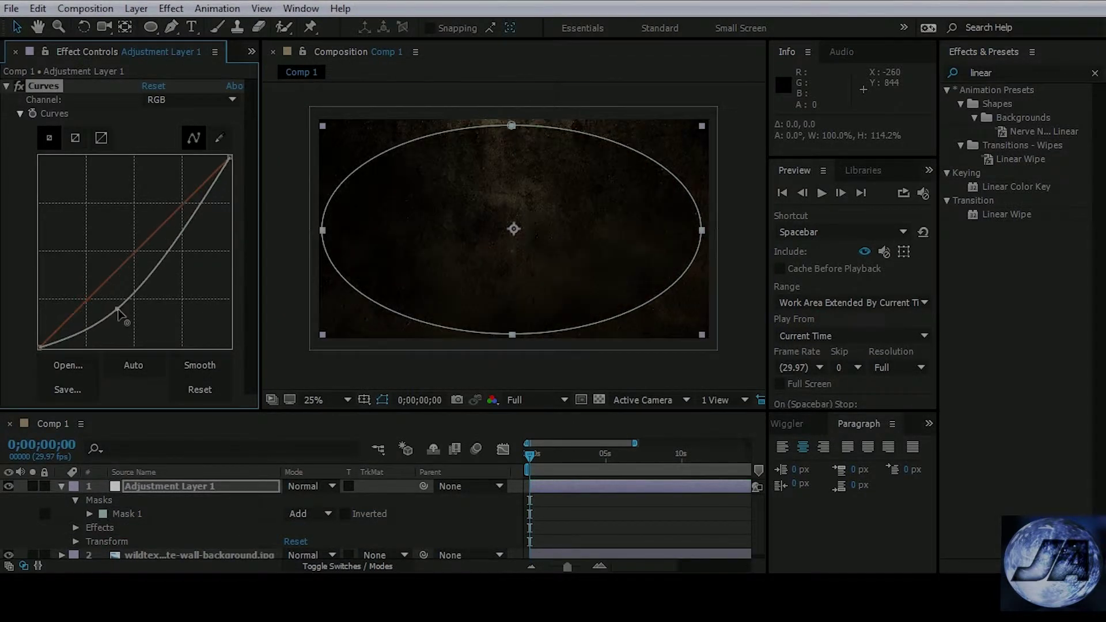
Step: Set the ellipse mask to Subtract with 318 px feather and 17% opacity
click(313, 515)
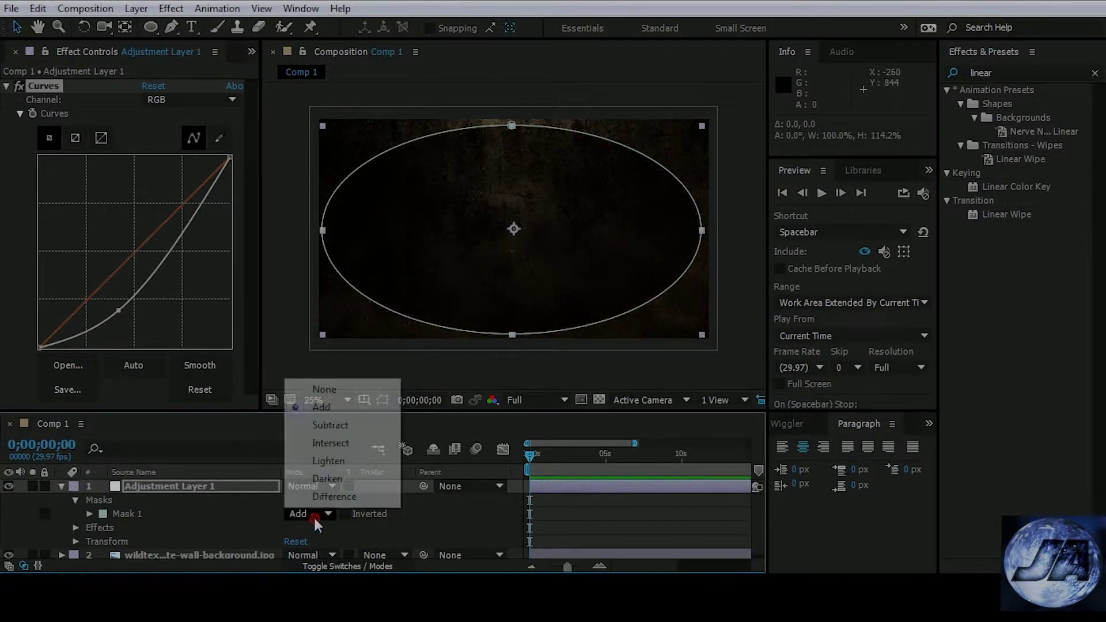
click(339, 424)
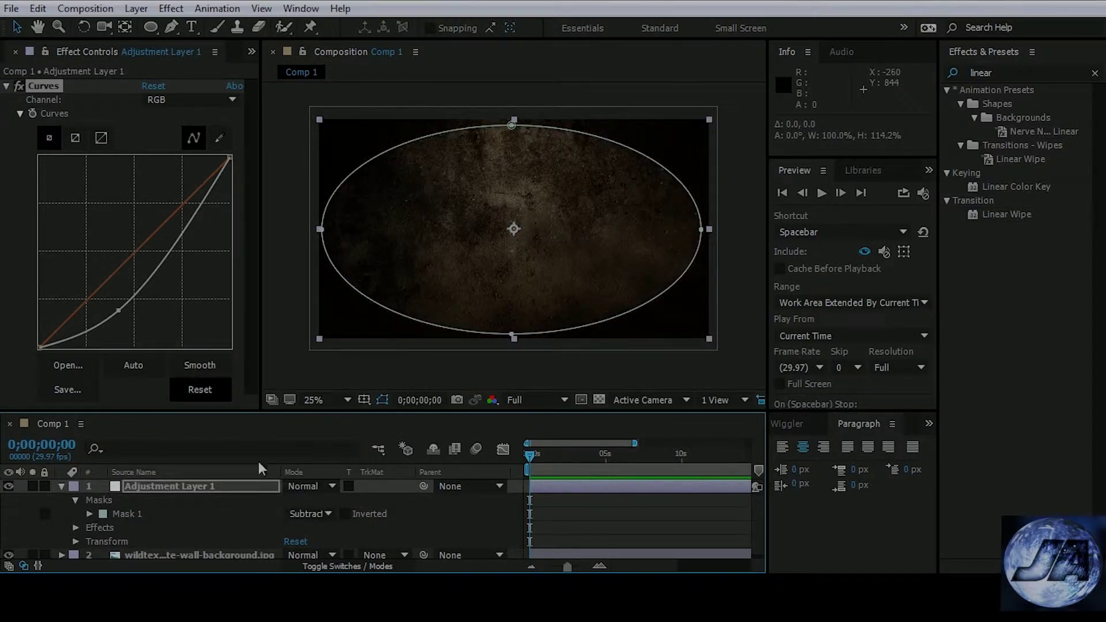
click(88, 513)
click(316, 523)
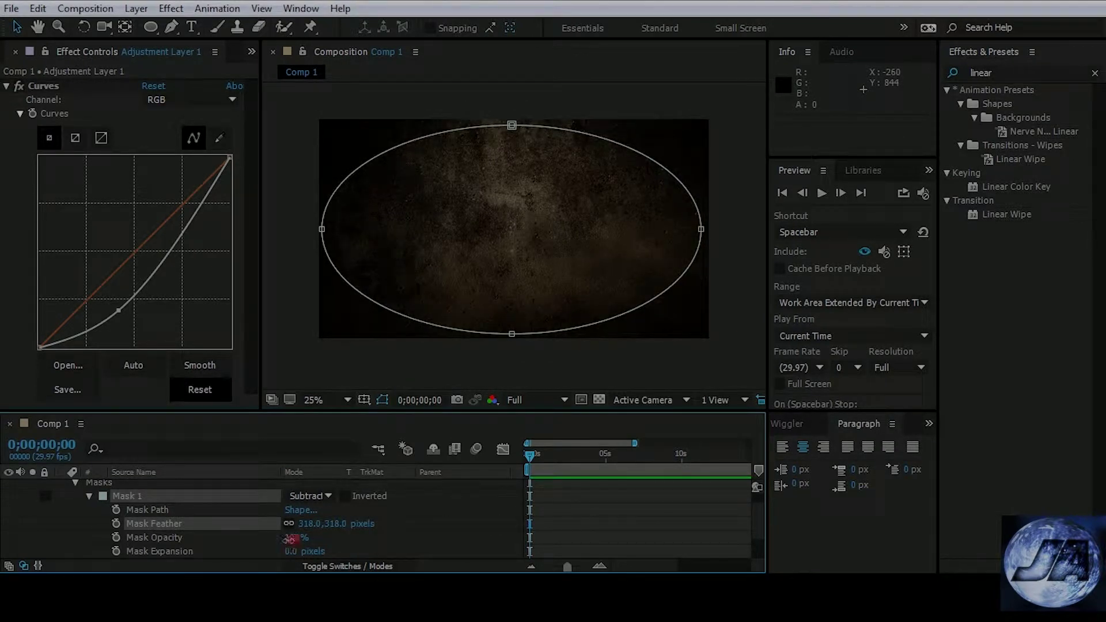
drag(289, 539, 276, 546)
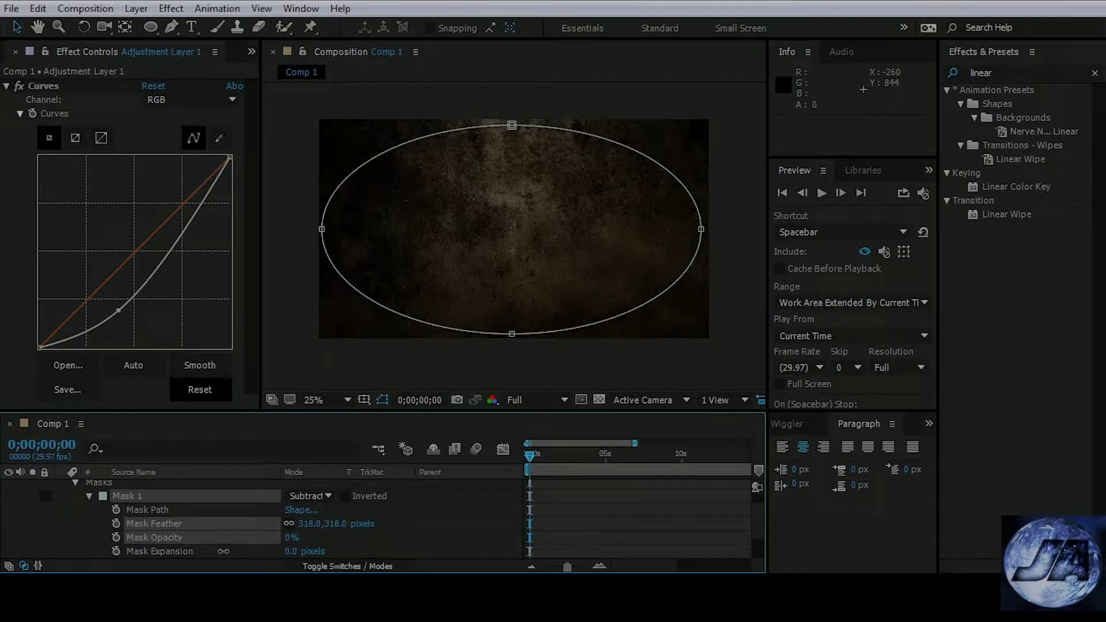
click(6, 86)
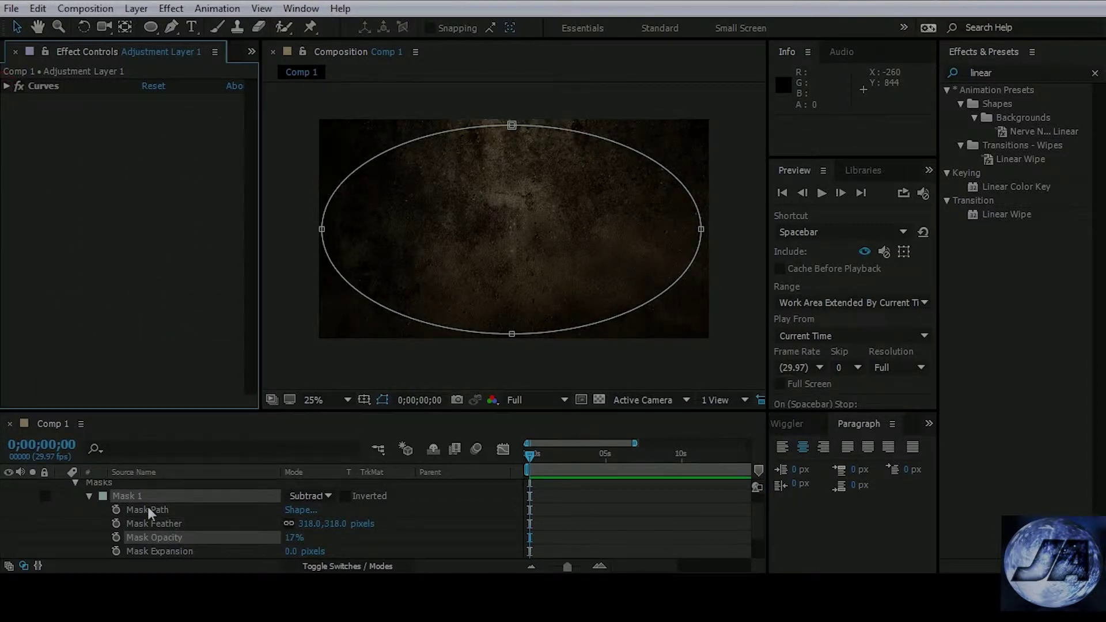
scroll(84, 520, up, 2)
click(61, 486)
click(158, 523)
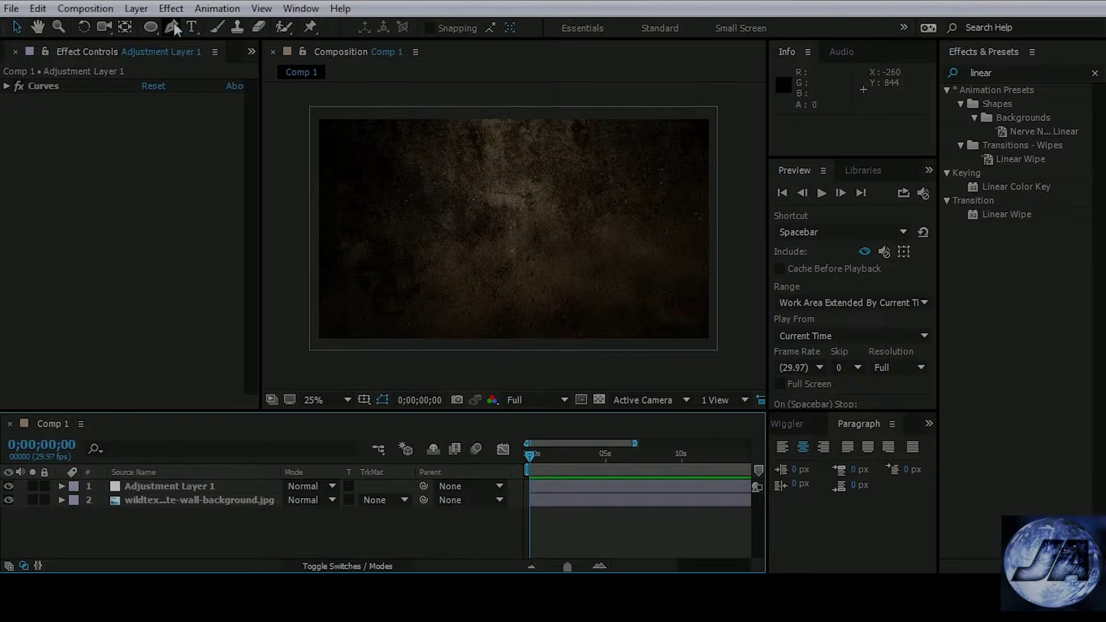
Step: Create a black 1920×1080 solid named 'dust particles'
click(136, 8)
mouse_move(192, 3)
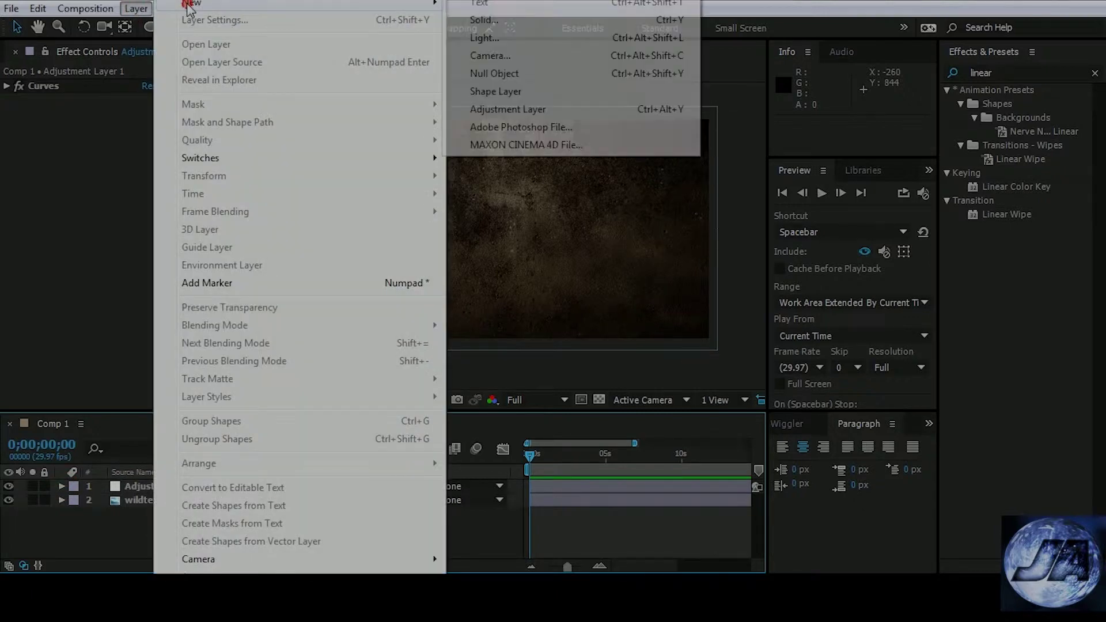
click(541, 23)
text(dust particles)
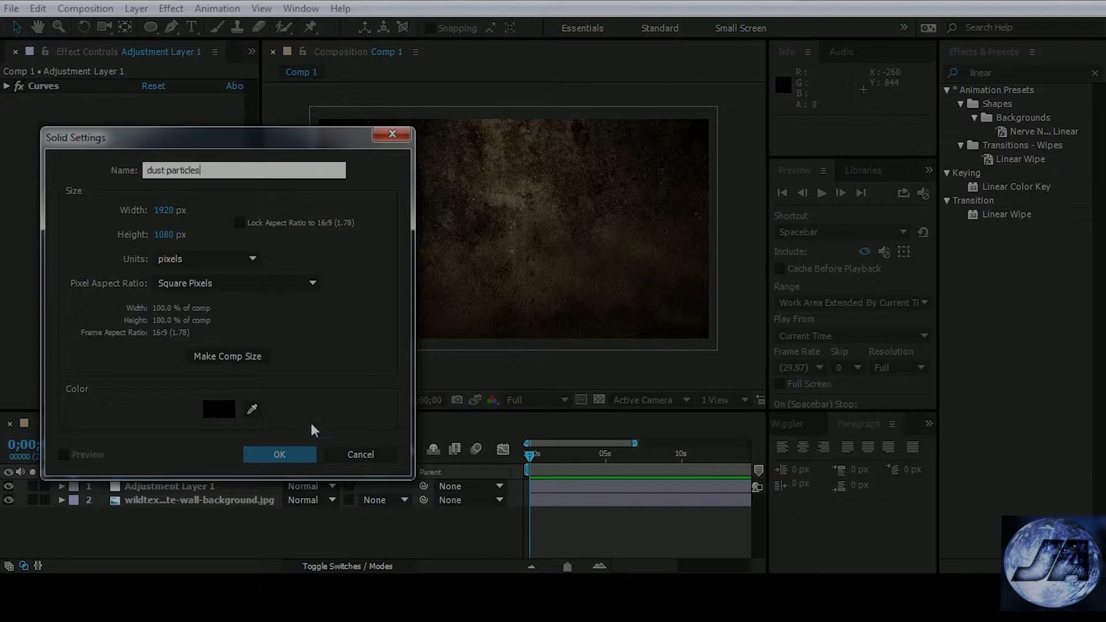
click(284, 453)
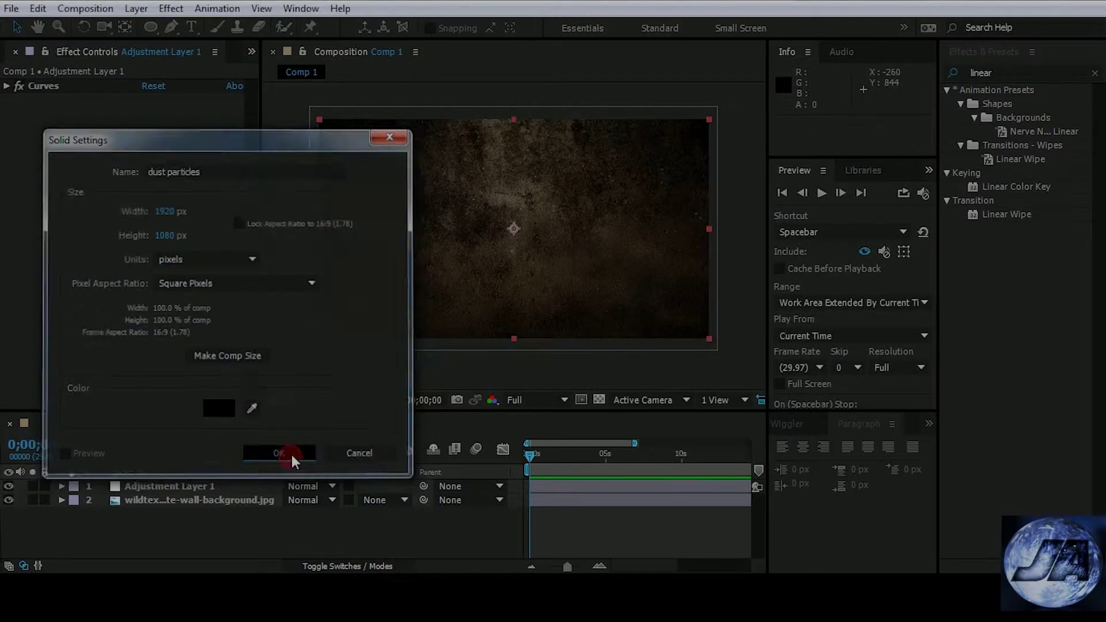
Step: Search the effects for 'part' and apply Trapcode Particular to the dust particles layer
click(1008, 73)
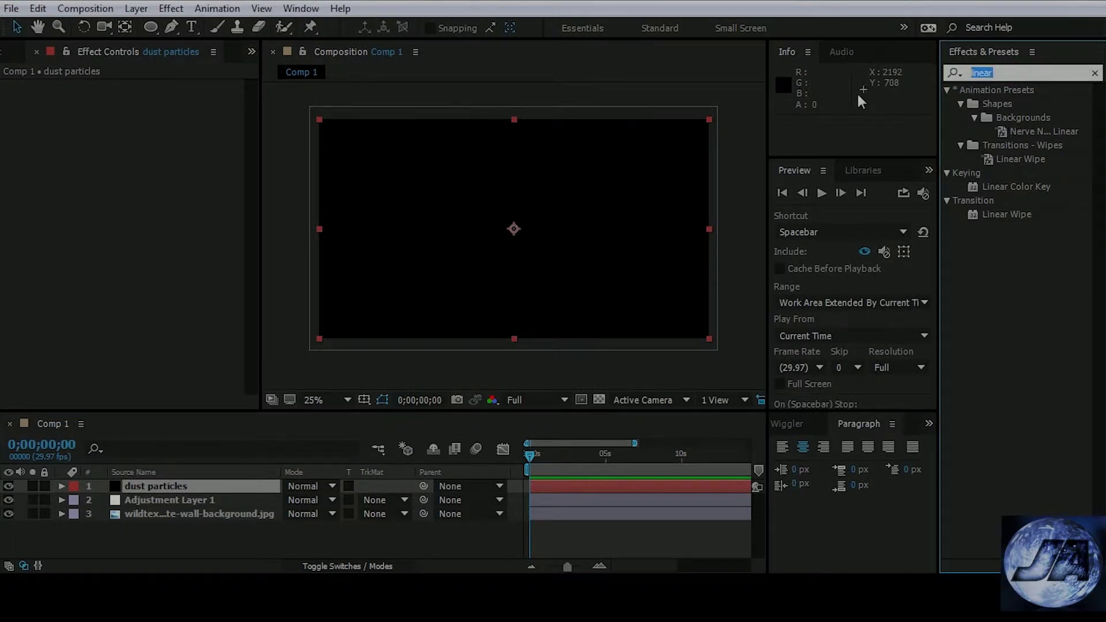
key(BackSpace)
text(part)
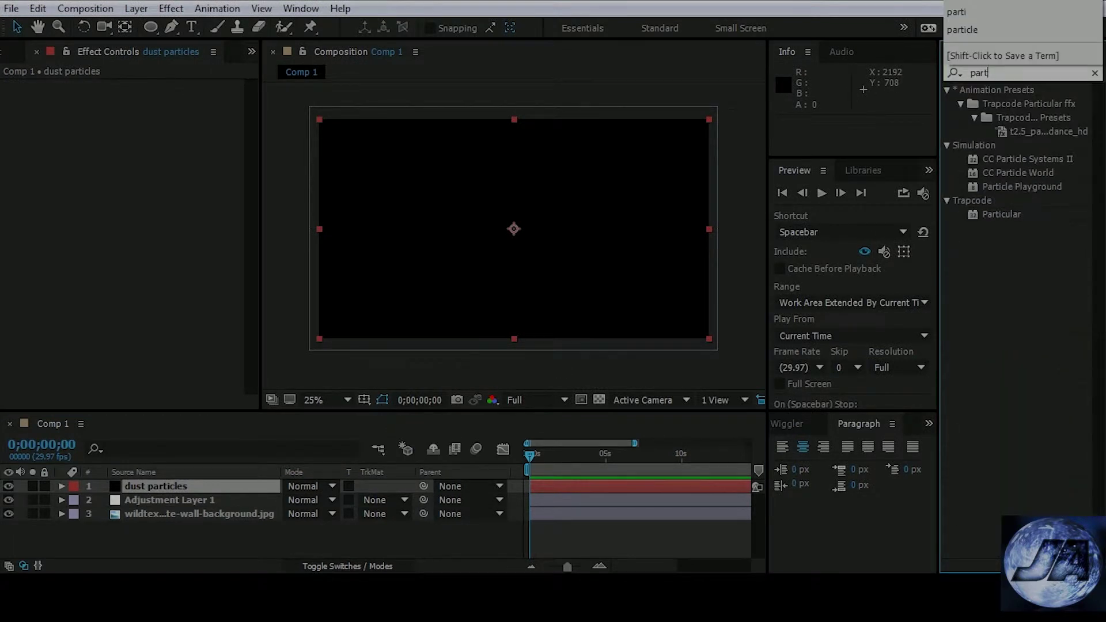
click(995, 219)
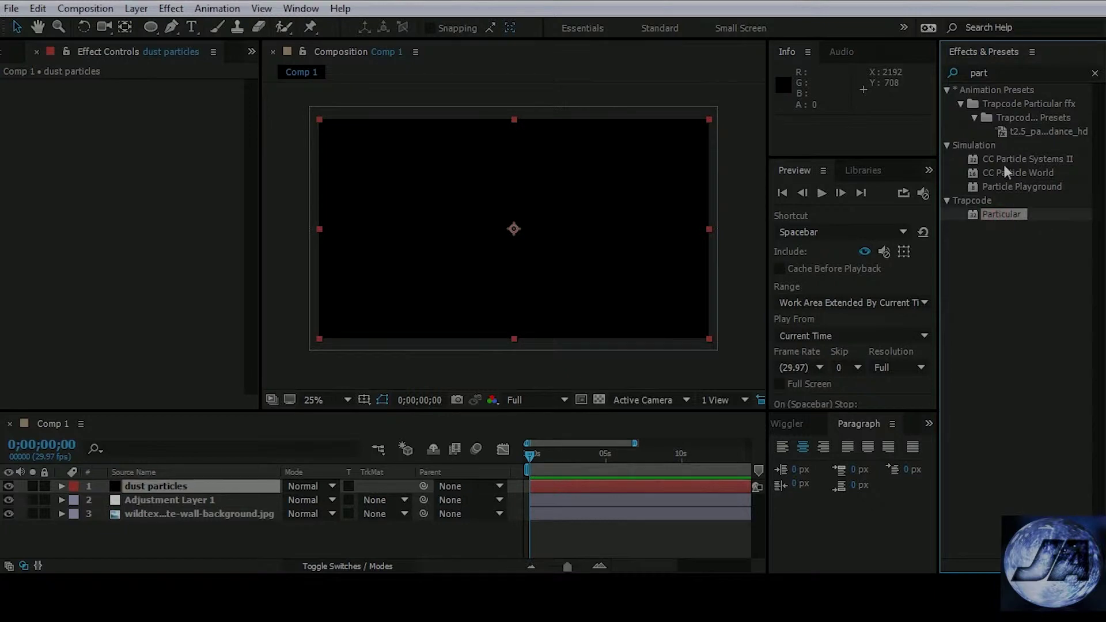
drag(996, 212, 185, 492)
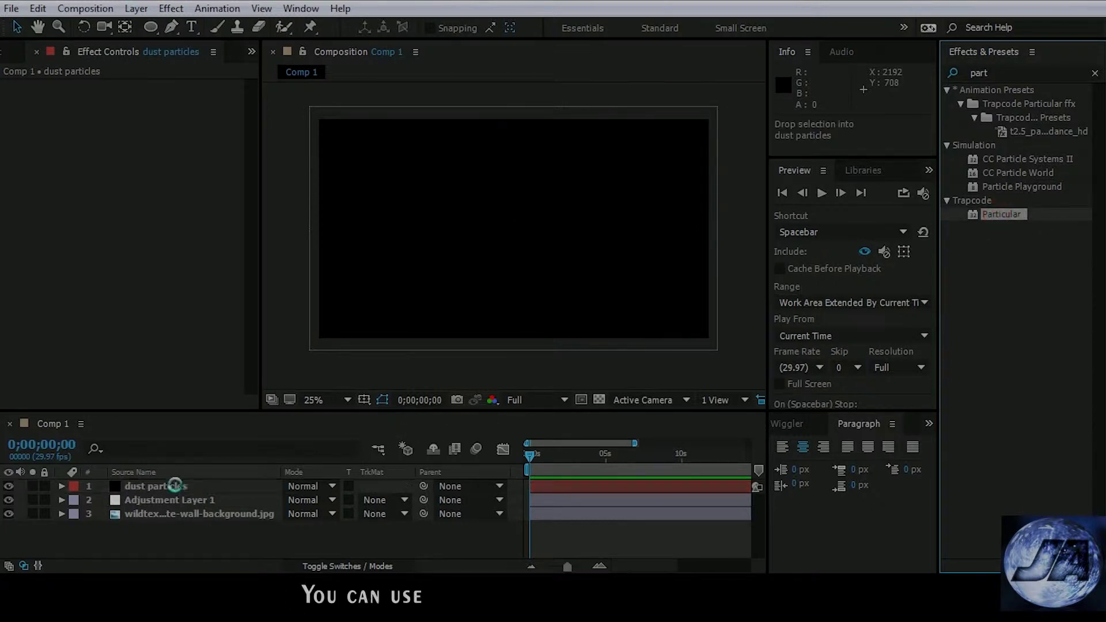
Step: Open the Particular Designer and try the Grid and Box emitter types
click(182, 113)
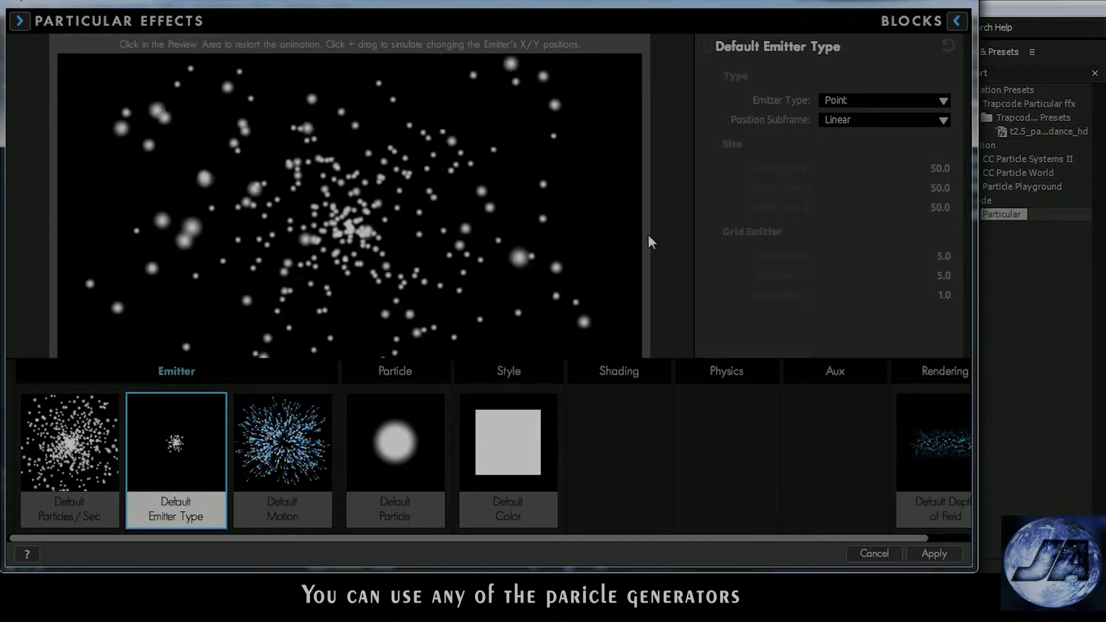
click(887, 100)
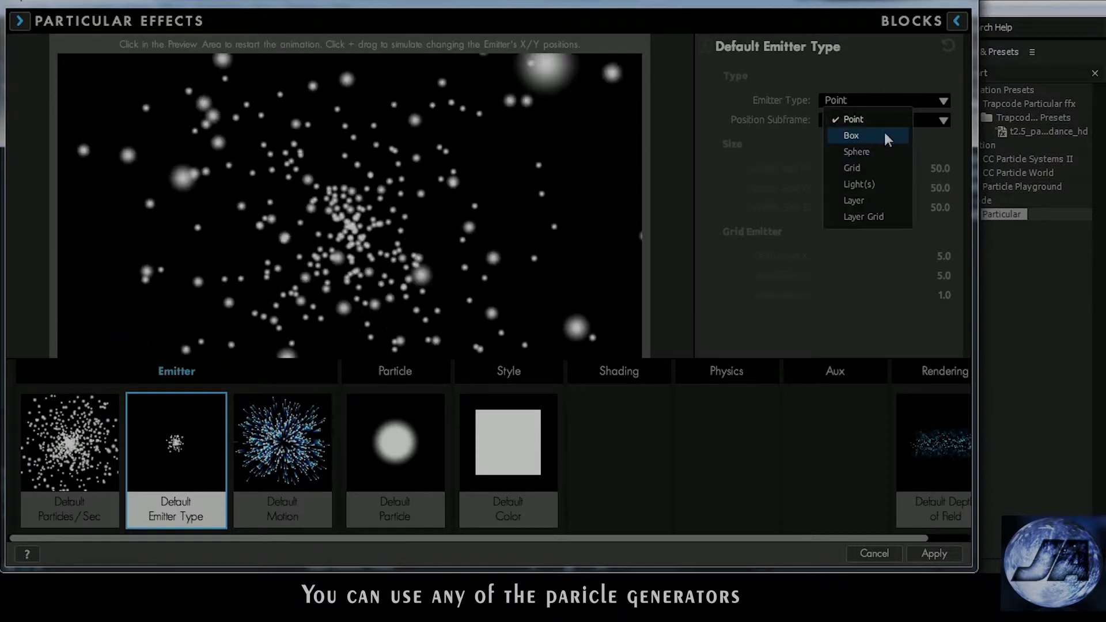
click(874, 163)
click(869, 100)
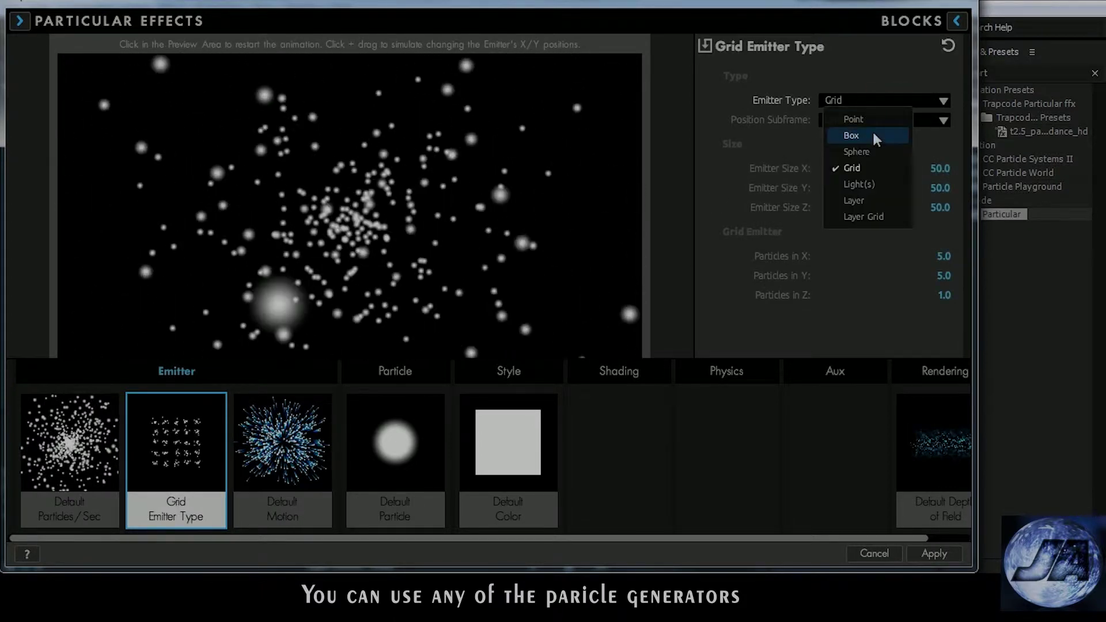
click(876, 133)
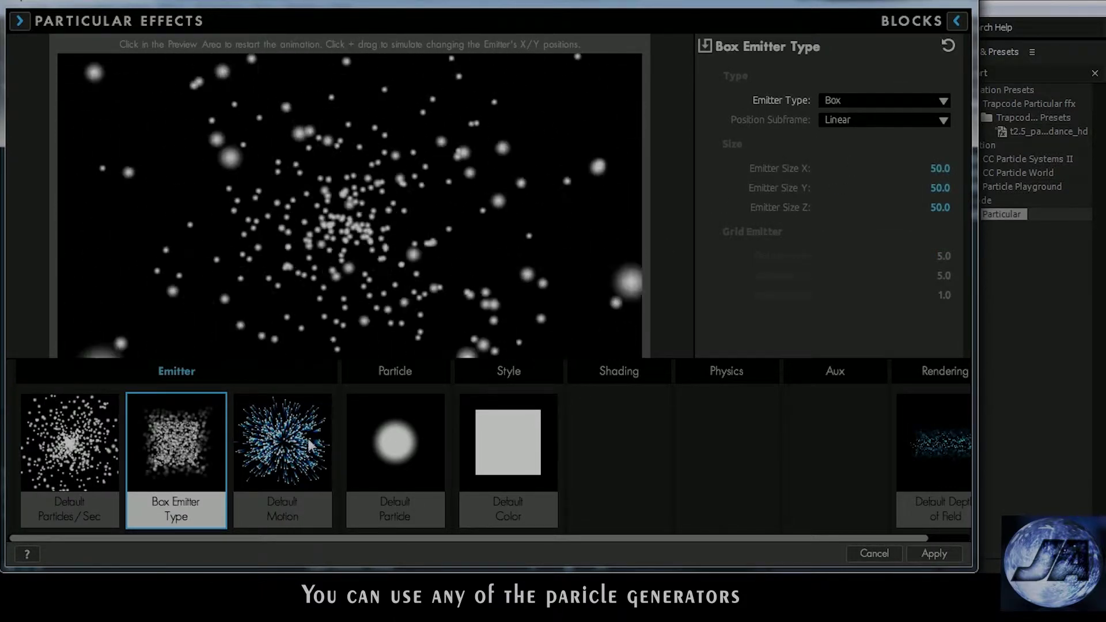
Step: Set the emitter motion to the Floating Downward preset
click(282, 455)
click(881, 100)
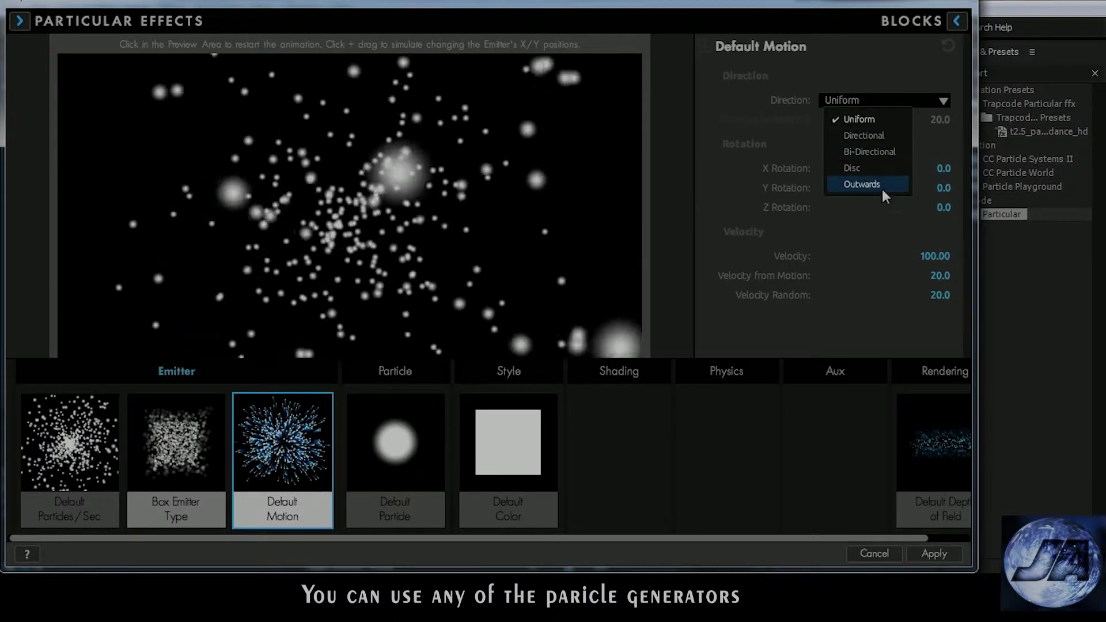
click(957, 20)
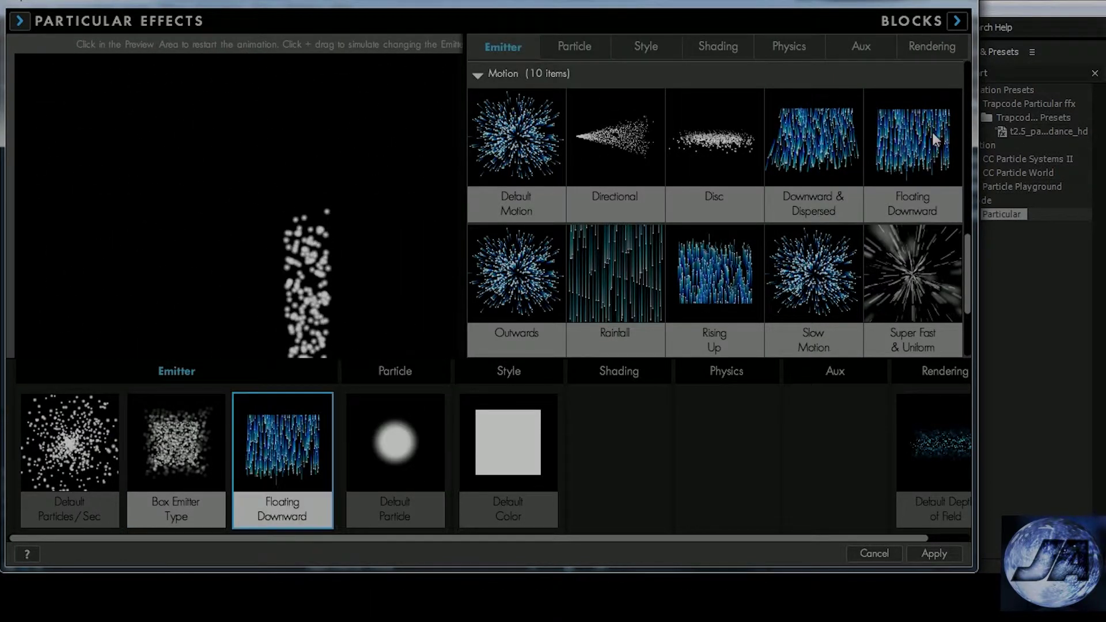
click(932, 132)
Step: Make the emitter a Large XYZ Box instead of a Large XY Plane
click(185, 408)
double_click(923, 139)
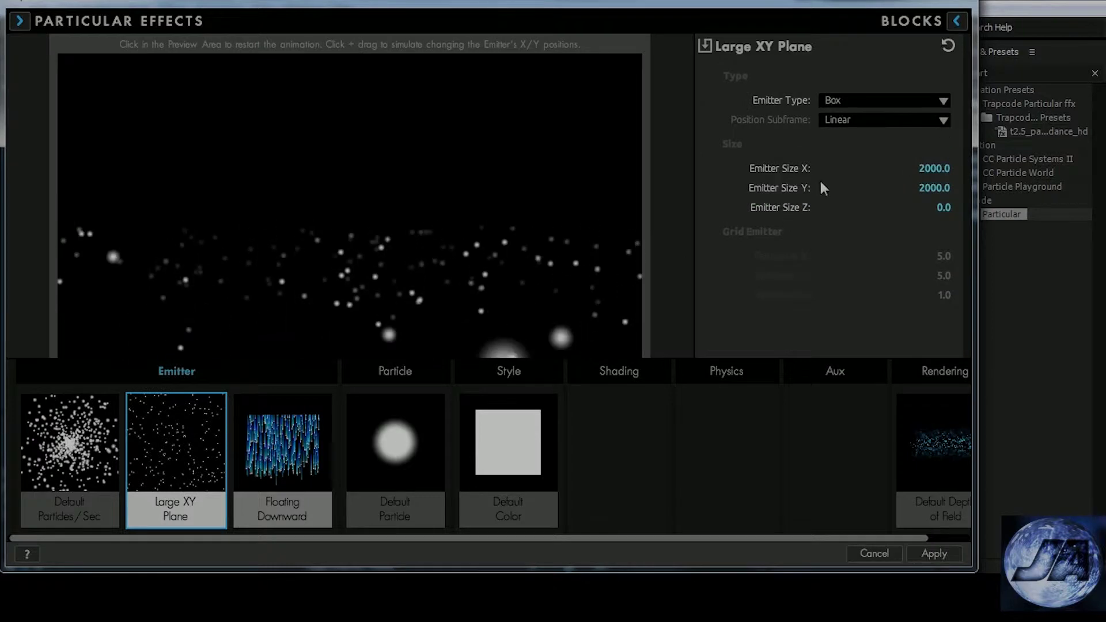
click(163, 449)
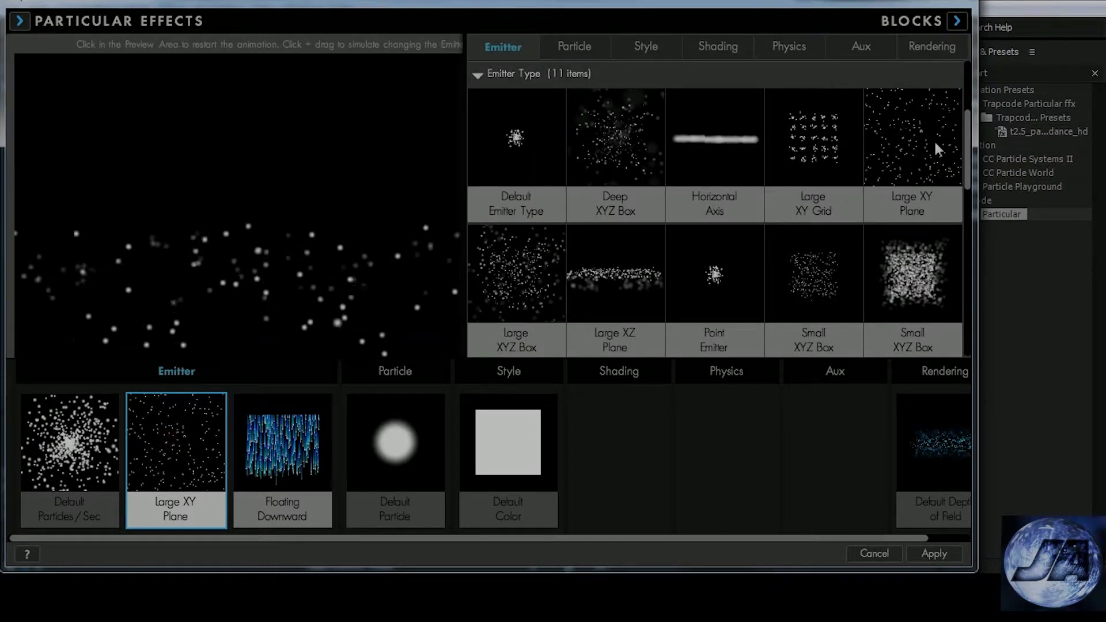
click(518, 246)
Step: Pick the Circle sprite for the particle and show the plain particle presets
click(281, 446)
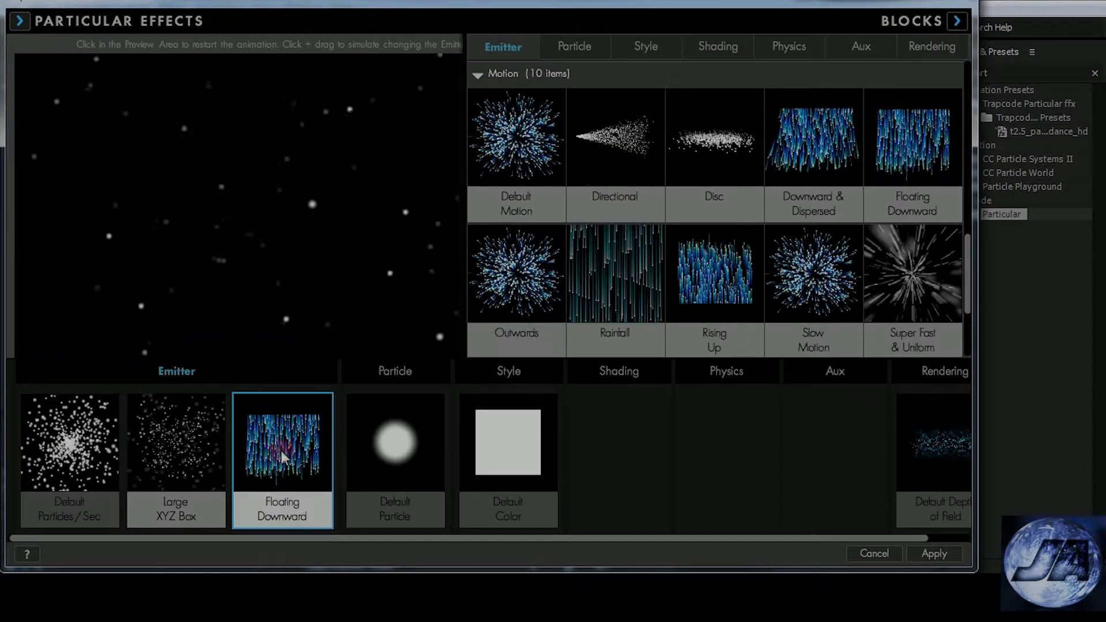
click(406, 455)
click(631, 172)
scroll(622, 162, down, 2)
click(573, 73)
Step: Choose the Sphere particle and set its feather to 100
click(515, 143)
click(723, 261)
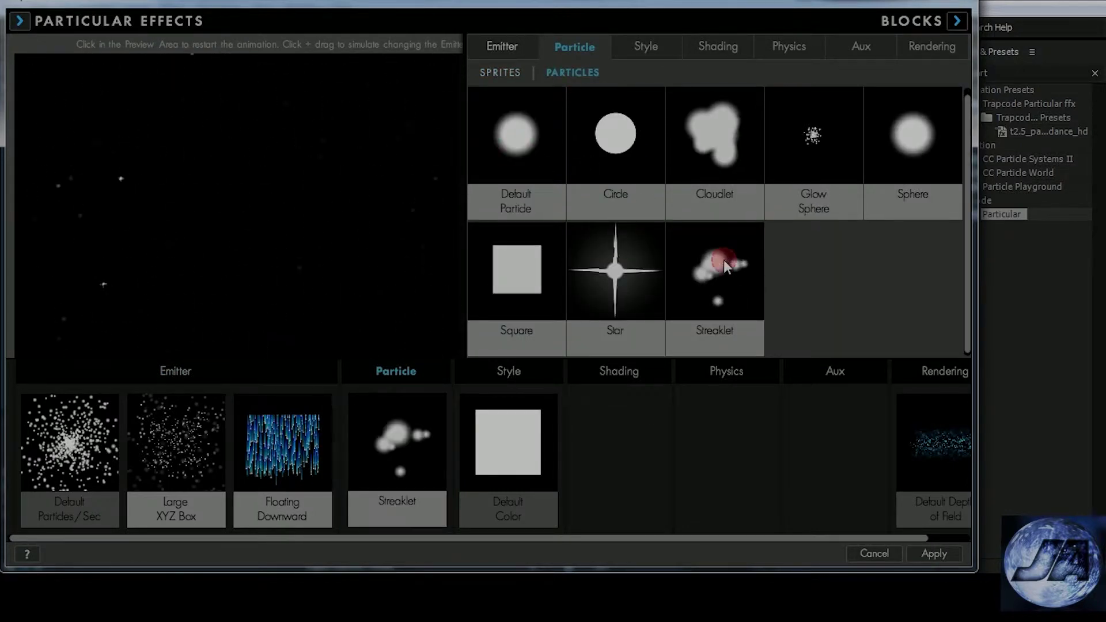
click(718, 134)
double_click(521, 148)
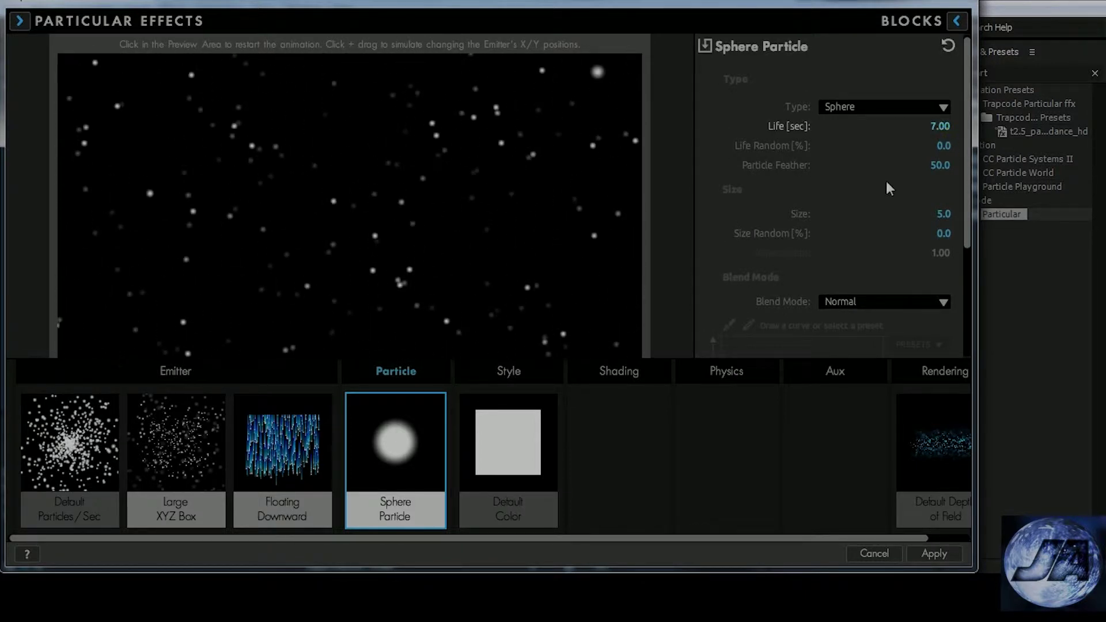
drag(938, 165, 954, 233)
Step: Keep the Normal blend mode and raise particle Size Random to 9
scroll(916, 251, down, 3)
click(899, 156)
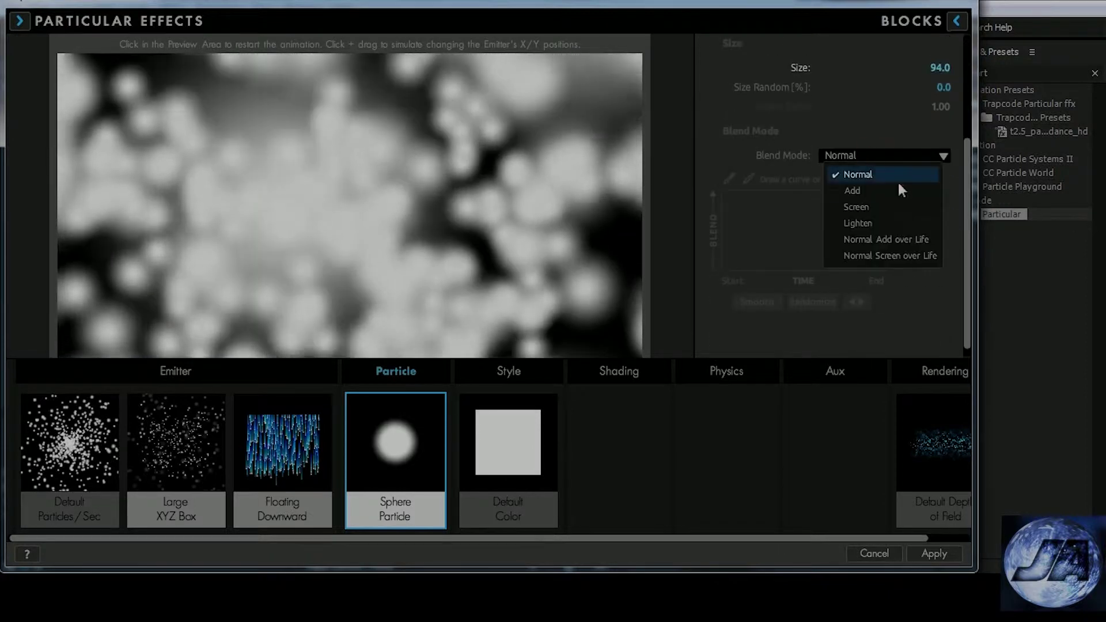
click(897, 173)
drag(943, 87, 948, 87)
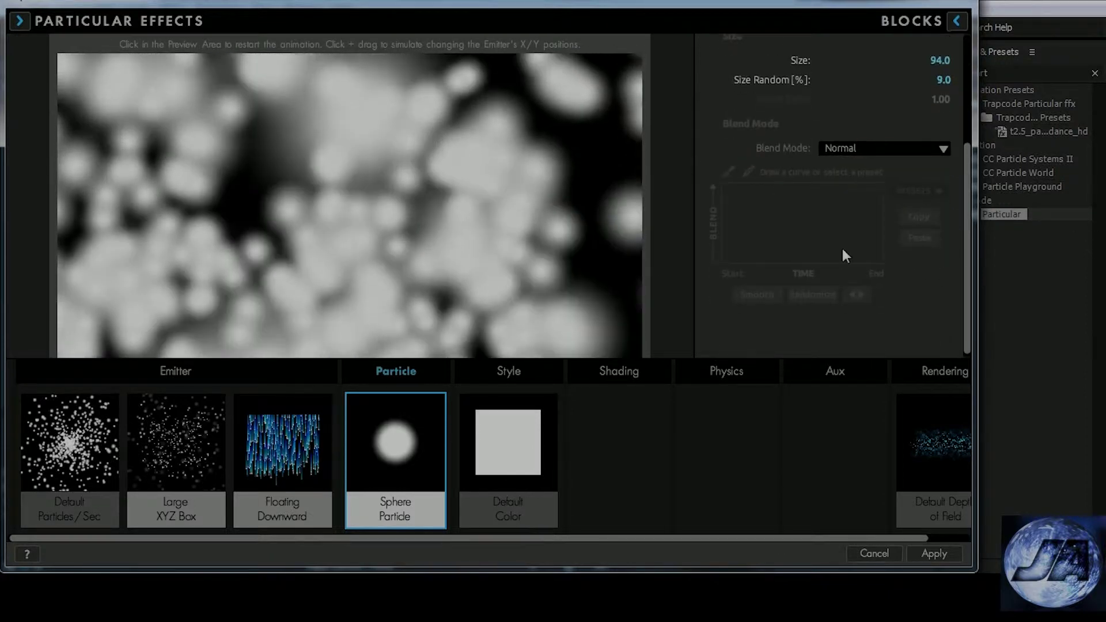
scroll(842, 248, up, 4)
click(939, 126)
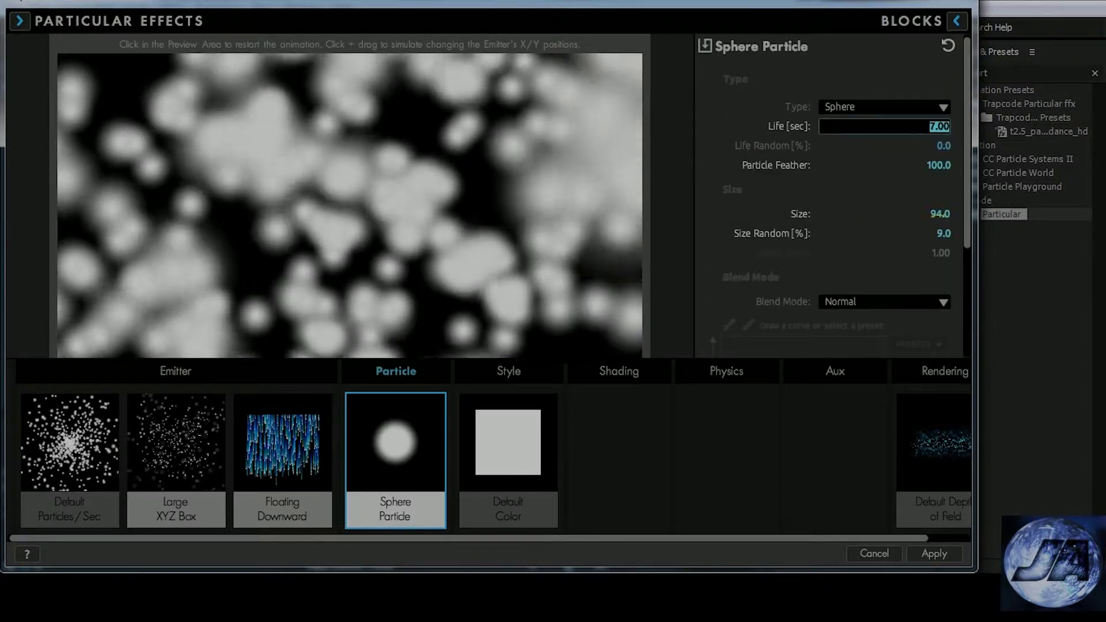
click(938, 165)
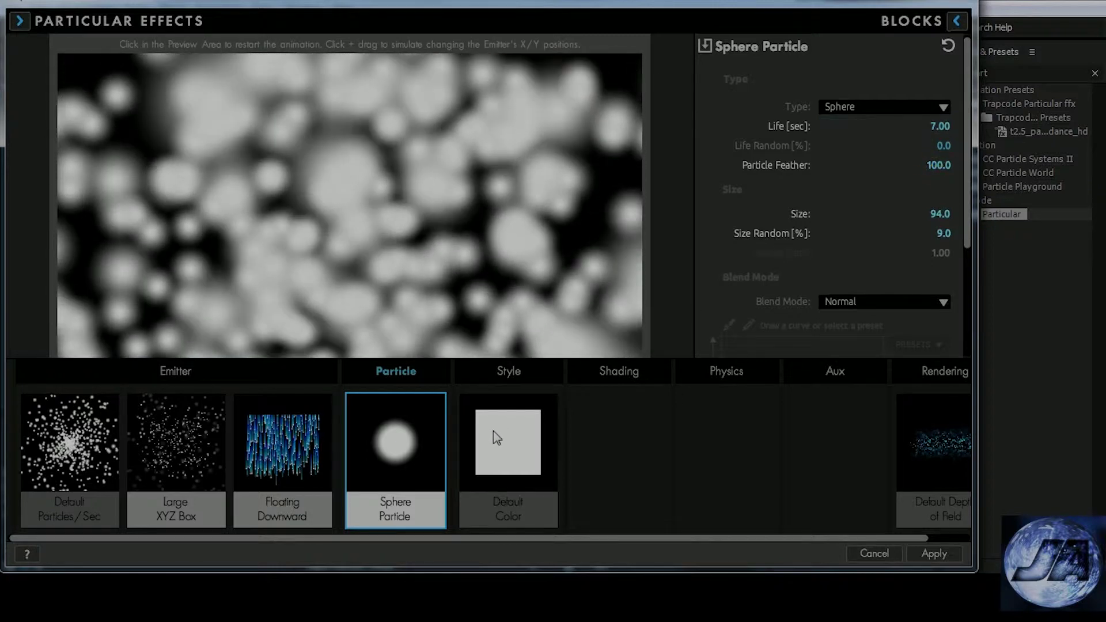
Step: Add Fade In and Out opacity and Shadowlets (Main) shading to the particles
click(494, 438)
click(650, 46)
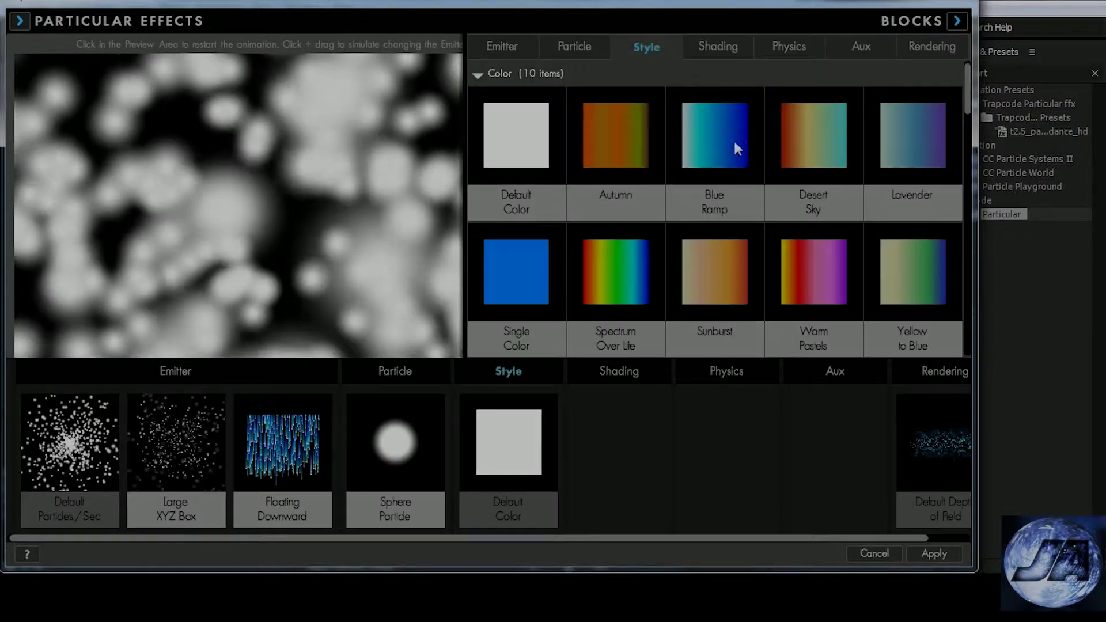
scroll(772, 213, down, 3)
scroll(773, 219, down, 2)
click(599, 185)
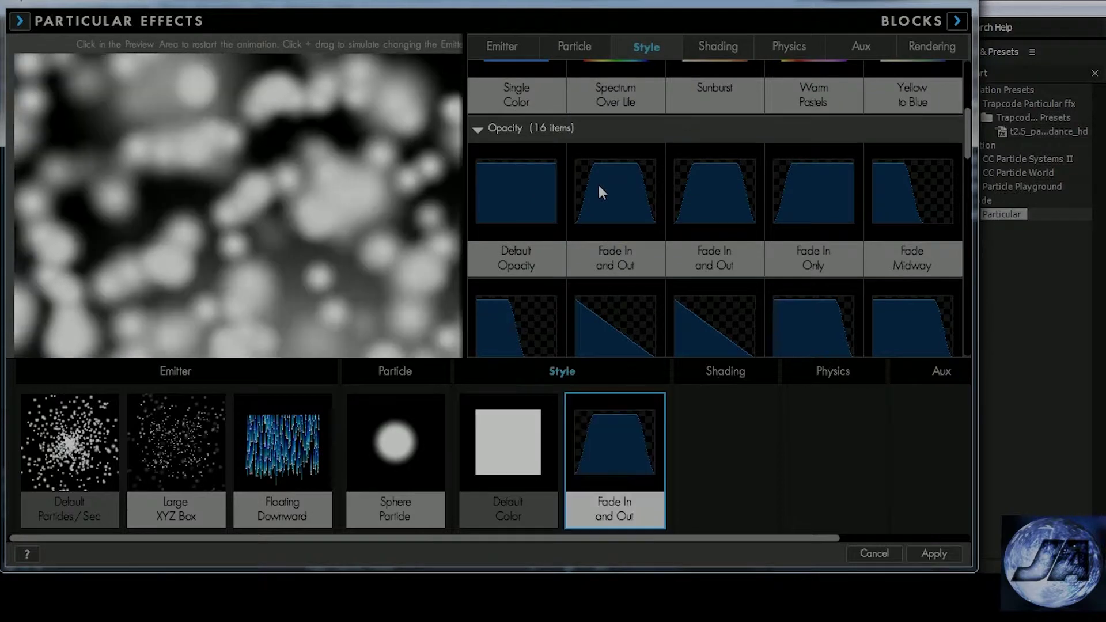
scroll(795, 167, up, 3)
click(717, 47)
click(809, 98)
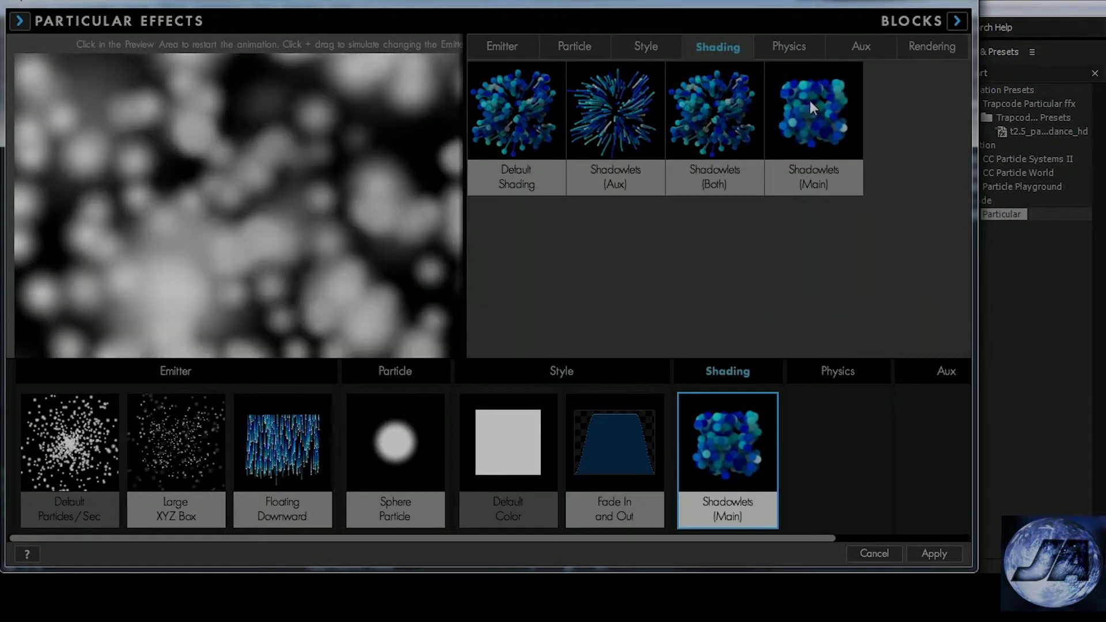
Step: Add Medium Position Turbulence and Motion Blur, then apply the design to the layer
click(790, 52)
click(924, 132)
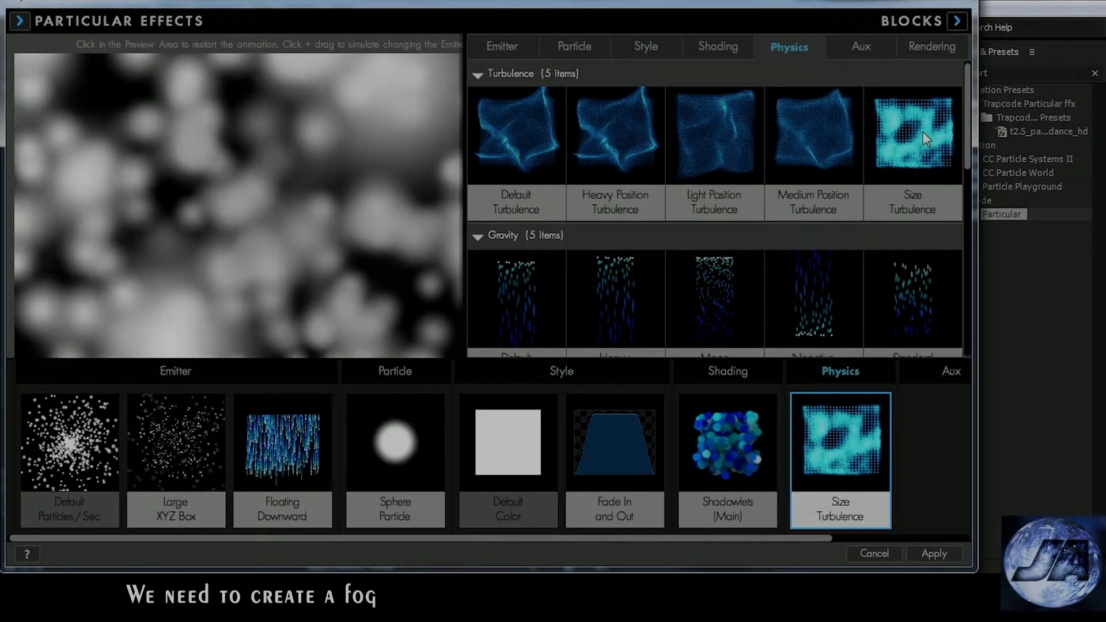
click(776, 143)
scroll(866, 188, down, 3)
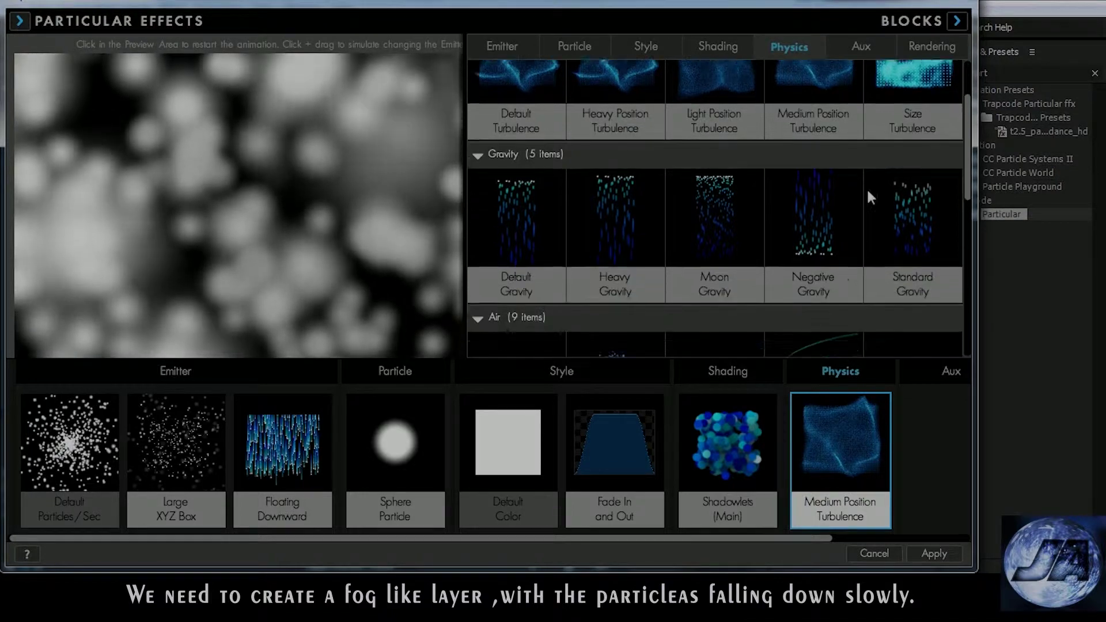
scroll(853, 201, down, 3)
scroll(854, 204, up, 2)
click(931, 47)
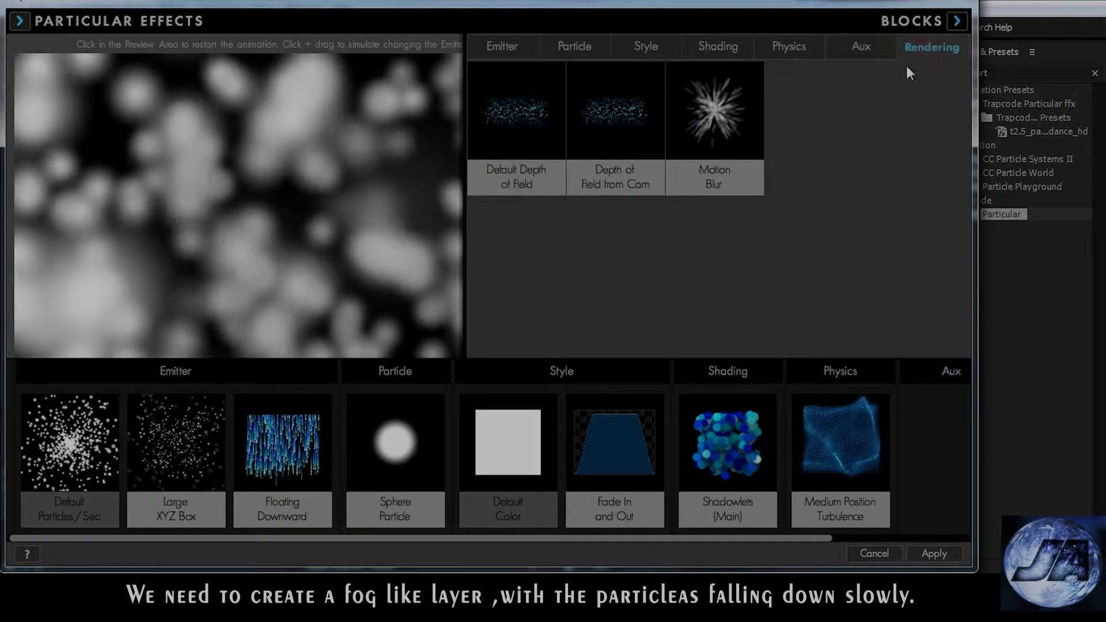
click(714, 121)
click(934, 554)
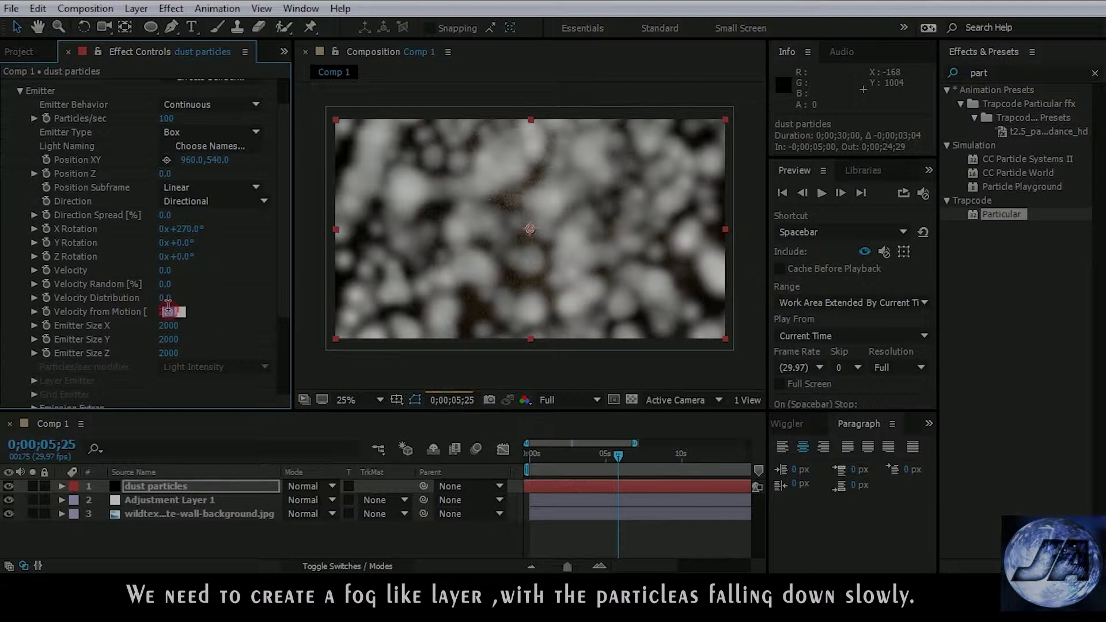
Step: Set Particular's Physics Gravity to 40 and search the effects for 'mesh'
scroll(115, 268, down, 3)
click(20, 326)
scroll(19, 320, down, 5)
scroll(73, 359, down, 3)
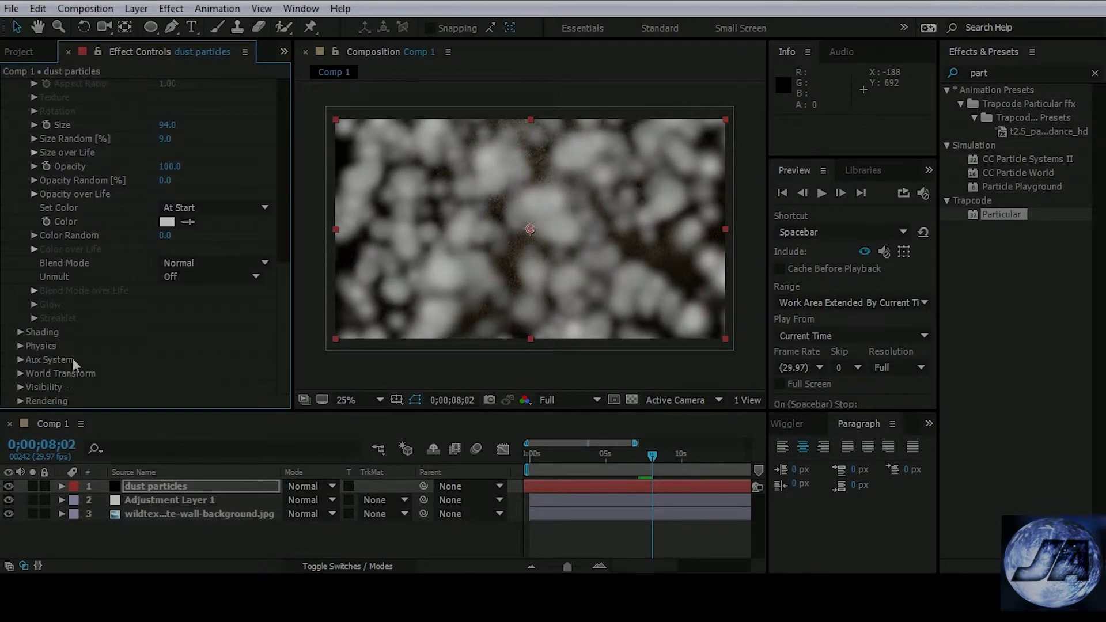
click(19, 346)
scroll(190, 363, down, 1)
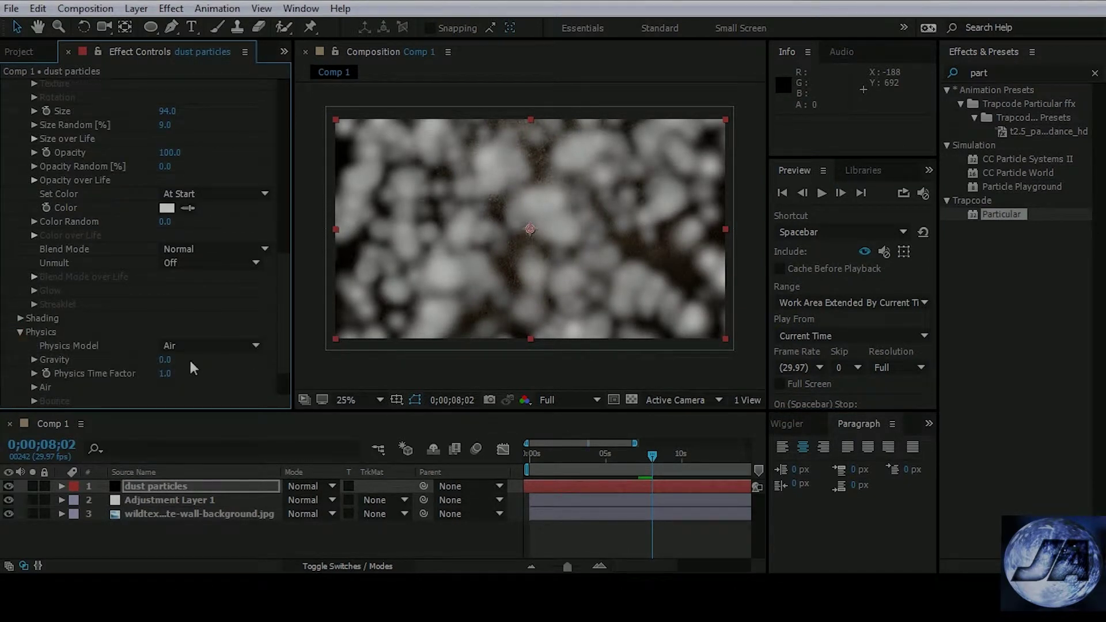
drag(163, 362, 180, 359)
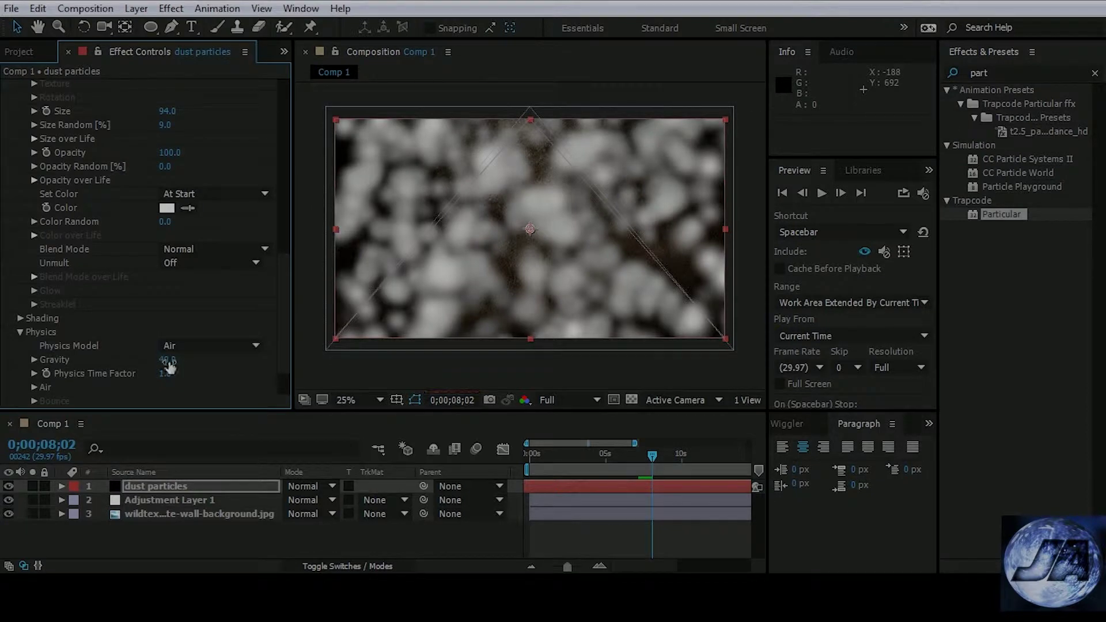
click(1018, 73)
text(mesh)
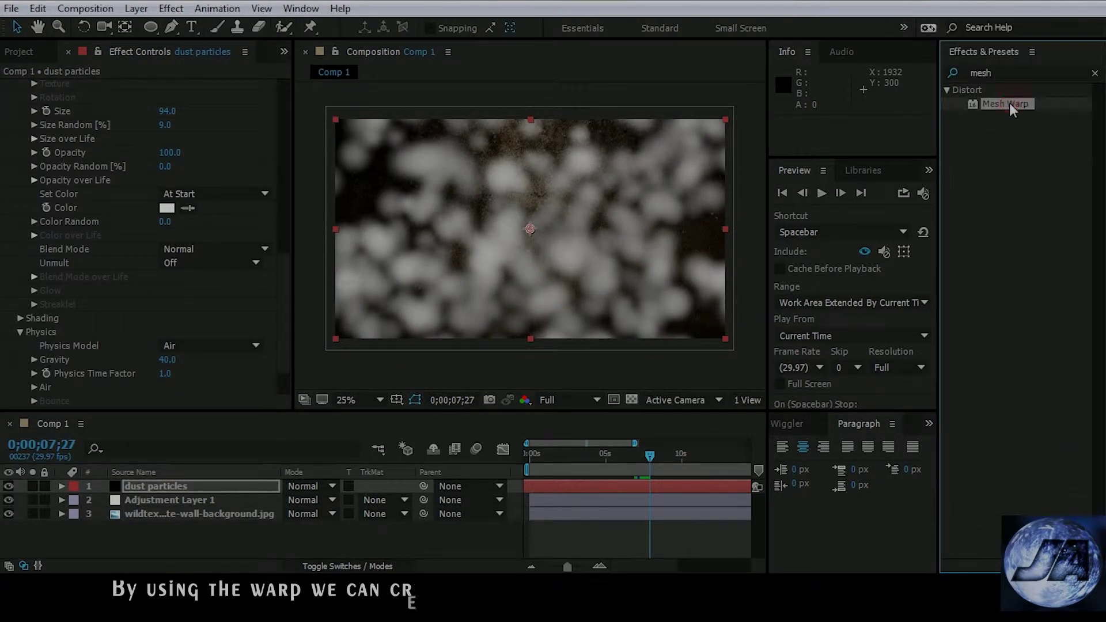
Step: Apply Mesh Warp with 3 rows and 5 columns and bend the inner mesh points
drag(1010, 103, 670, 188)
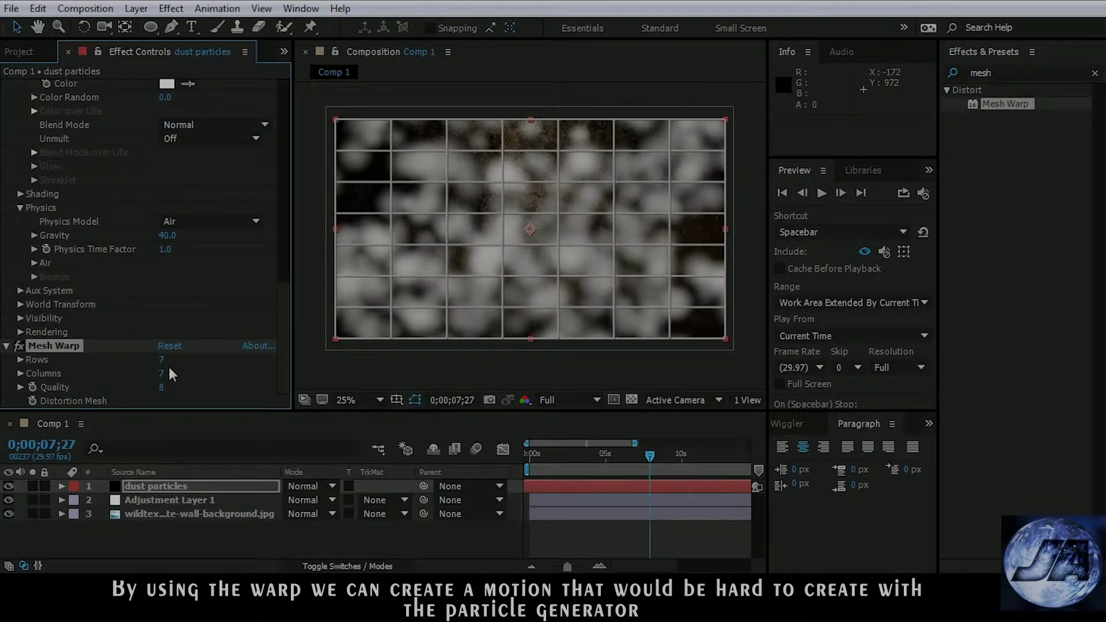
drag(161, 363, 165, 374)
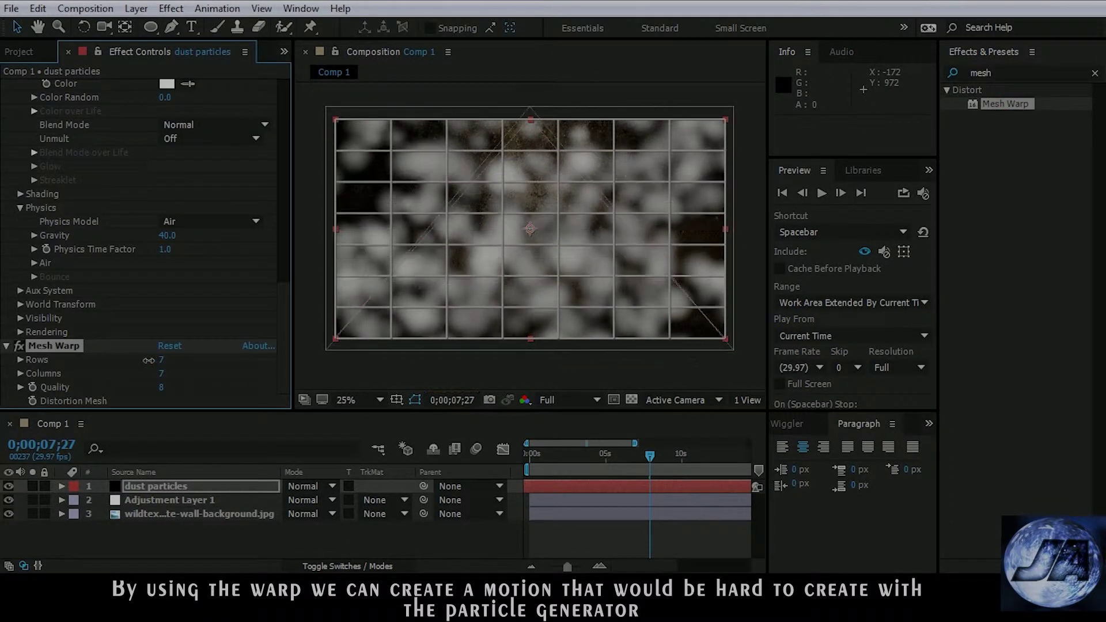
drag(162, 369, 155, 370)
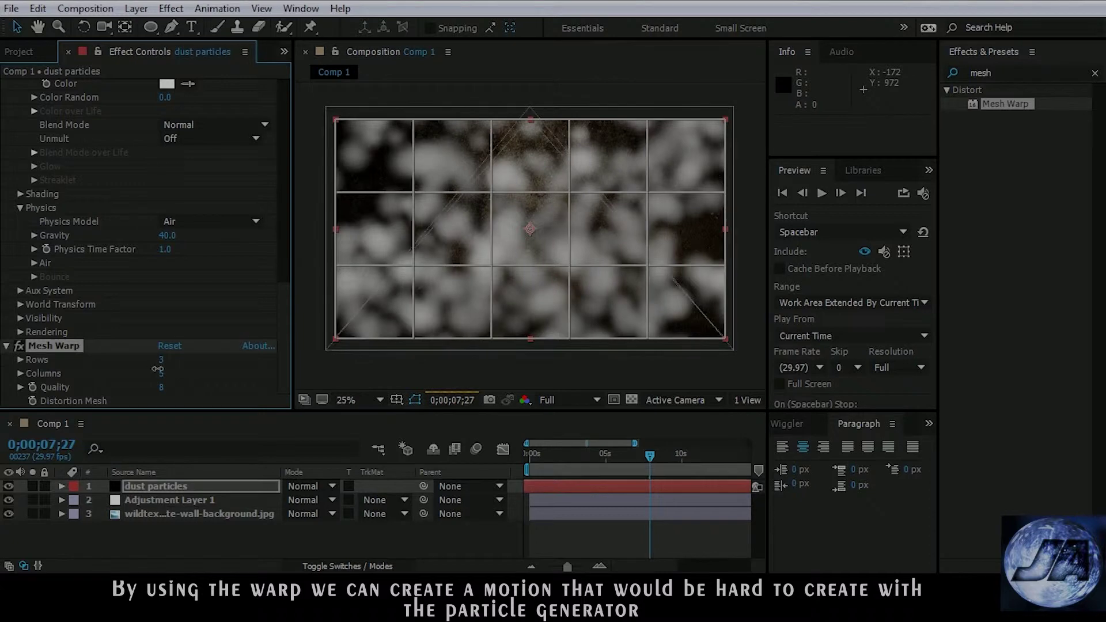
mouse_move(413, 192)
mouse_down()
mouse_move(433, 193)
mouse_move(423, 171)
mouse_up()
drag(413, 265, 397, 265)
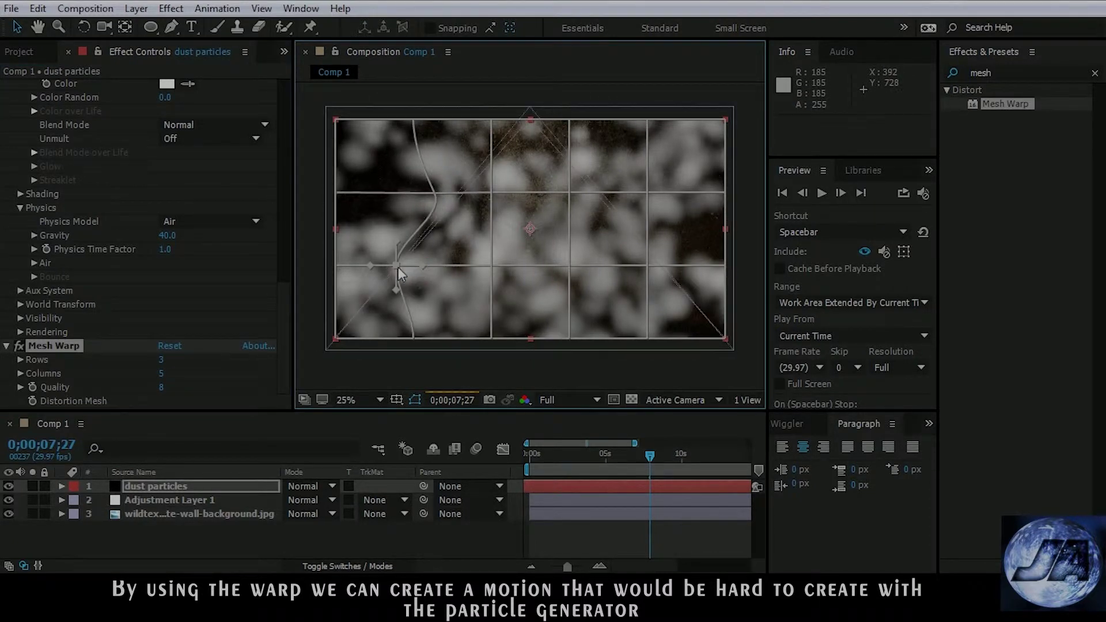
drag(490, 192, 491, 175)
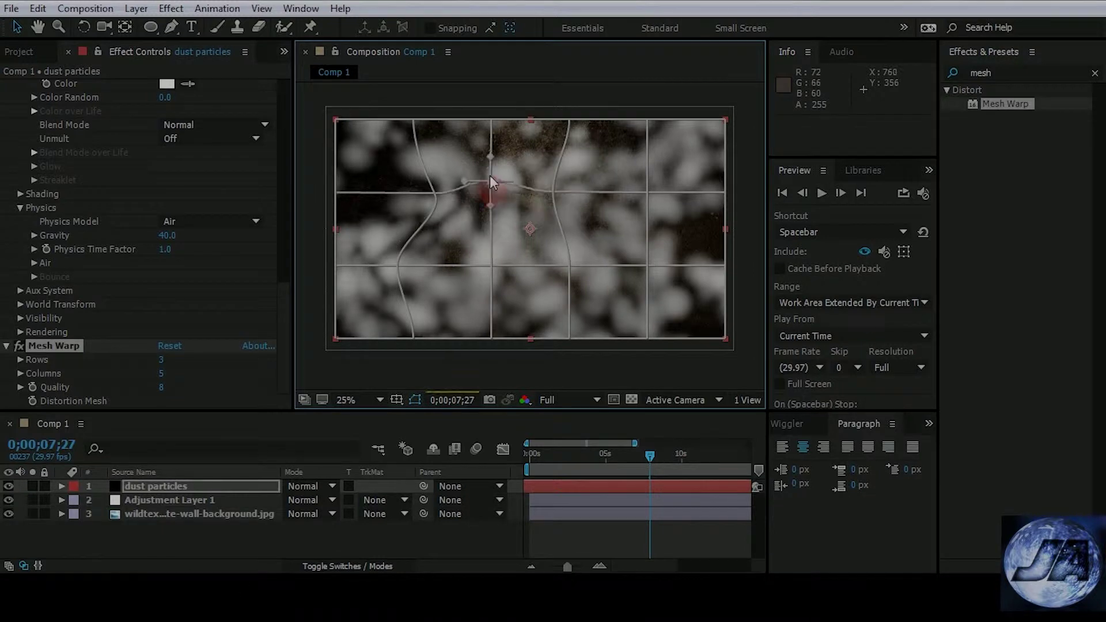
drag(491, 264, 499, 293)
drag(648, 192, 668, 181)
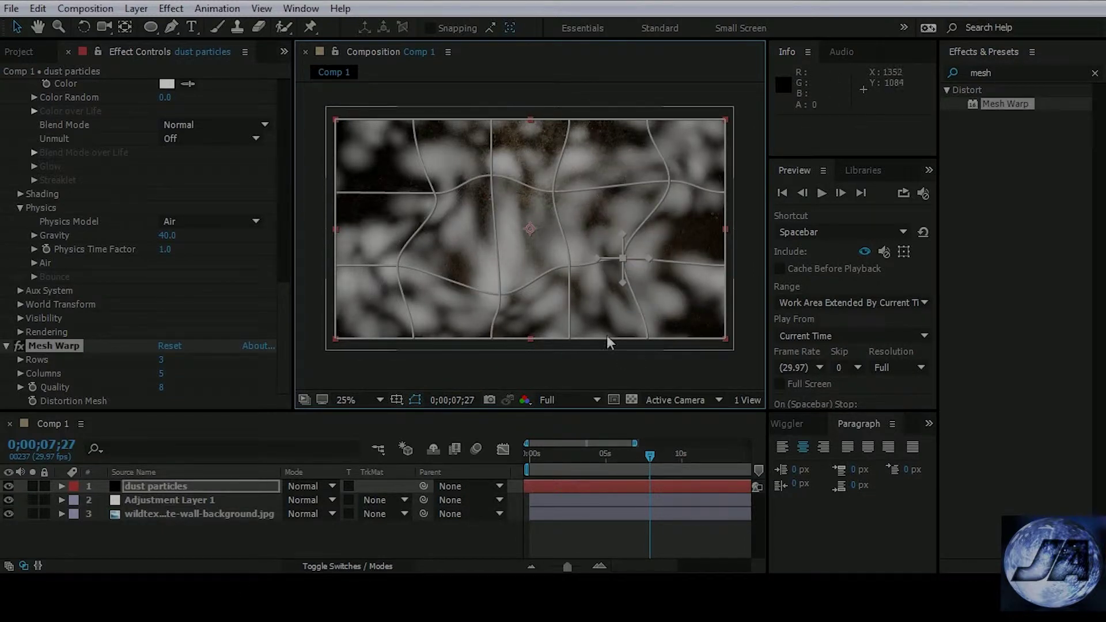
Step: Bulge the mesh's bottom, top, left and right edges outward and reshape the top-left corner curve
click(587, 316)
click(167, 485)
click(8, 86)
click(54, 99)
drag(568, 337, 577, 361)
drag(414, 338, 420, 363)
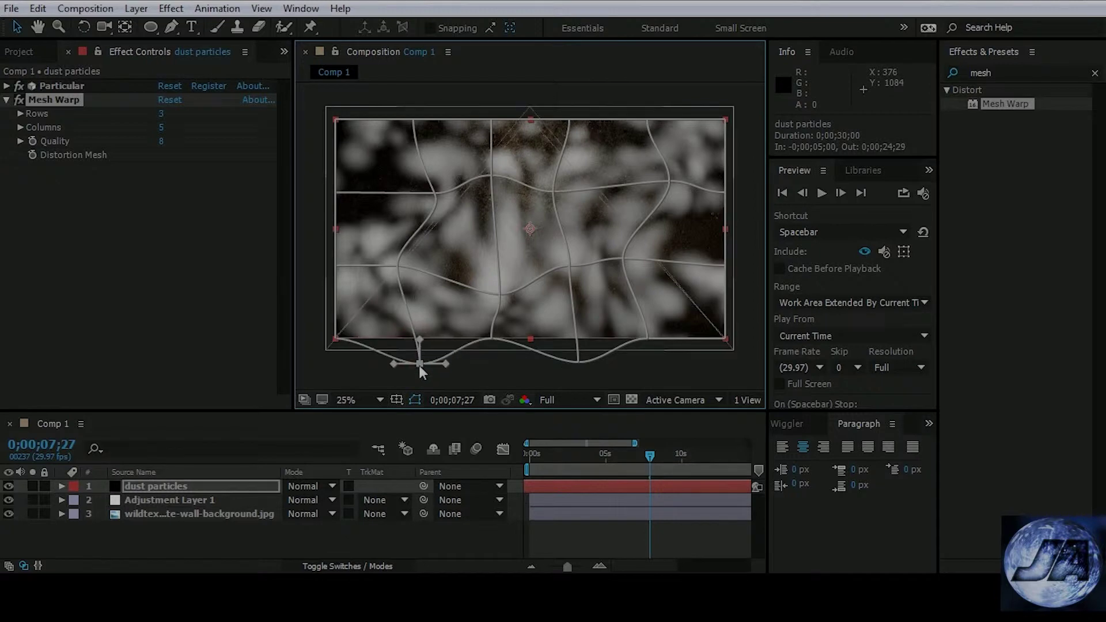
drag(568, 121, 565, 92)
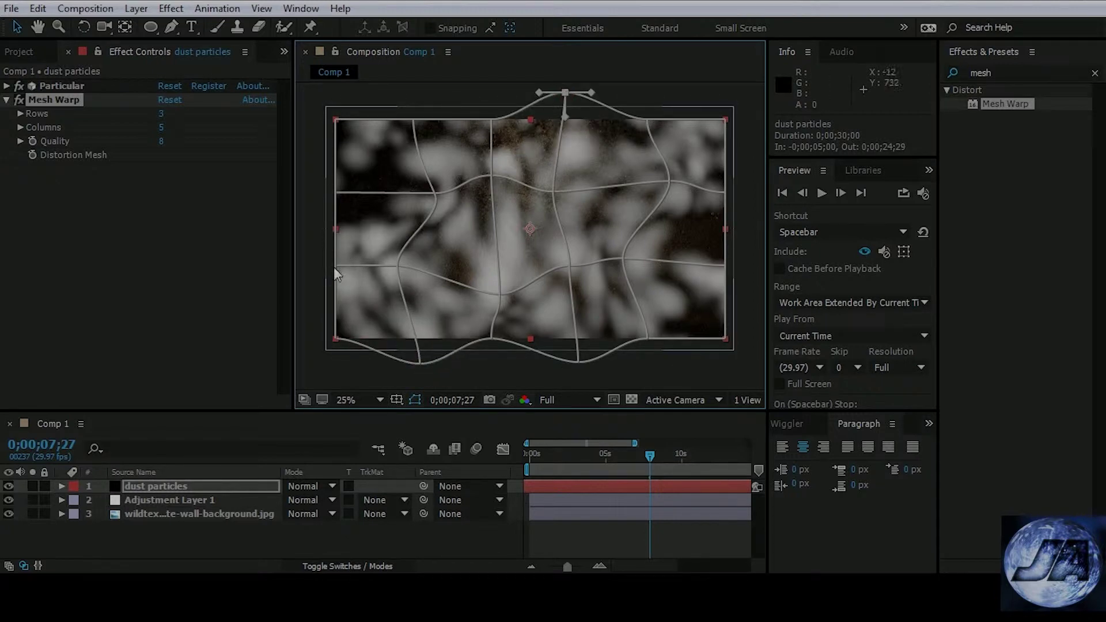
drag(325, 266, 321, 266)
drag(723, 192, 743, 171)
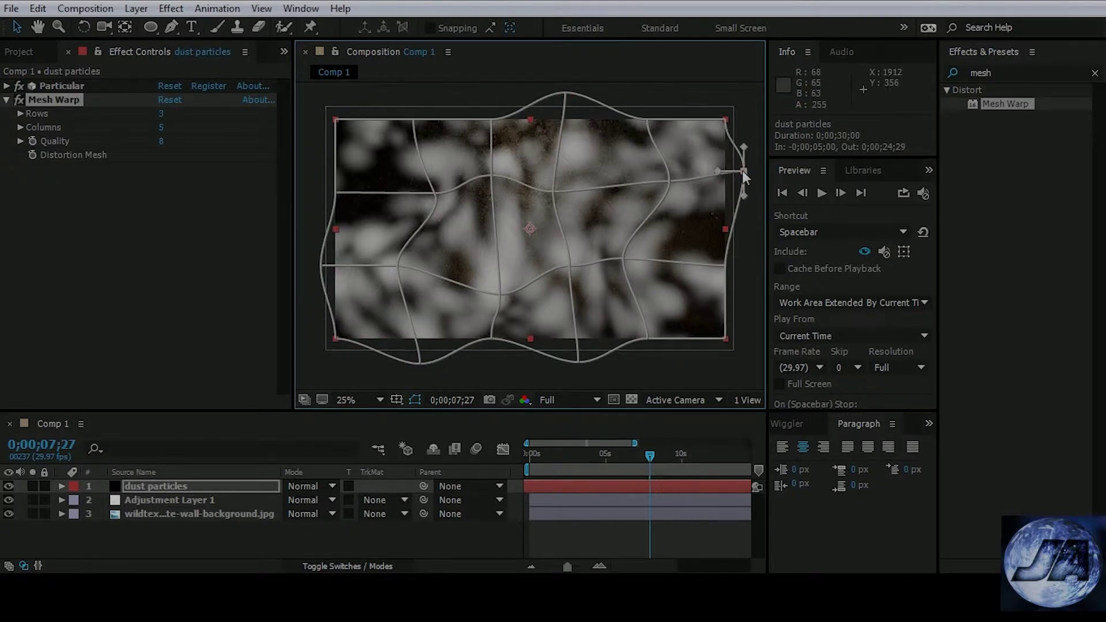
click(335, 120)
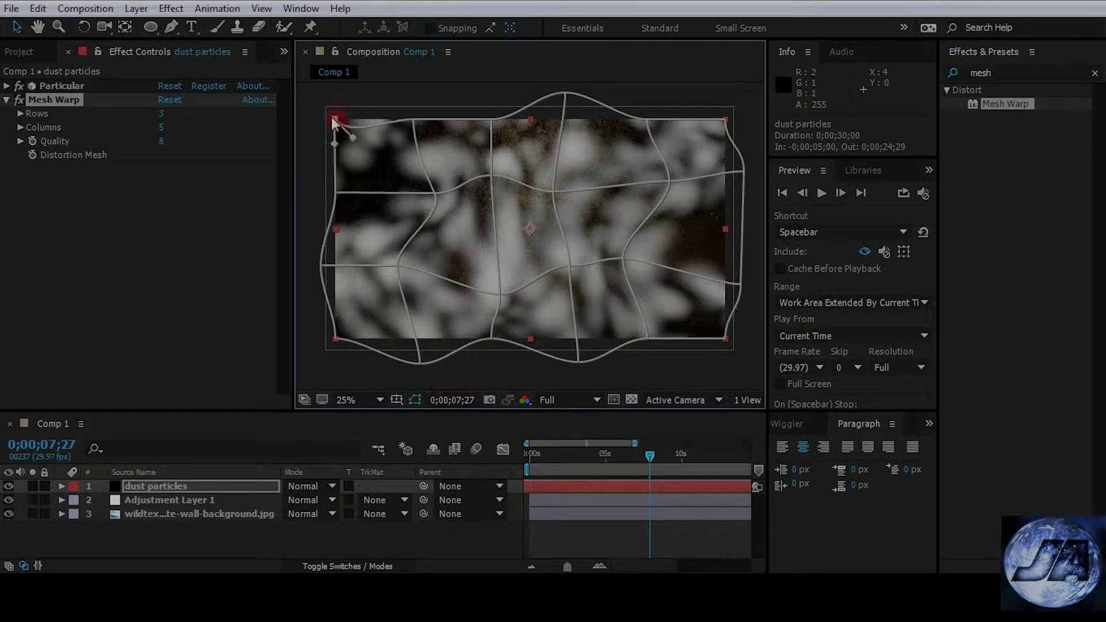
drag(309, 122, 360, 123)
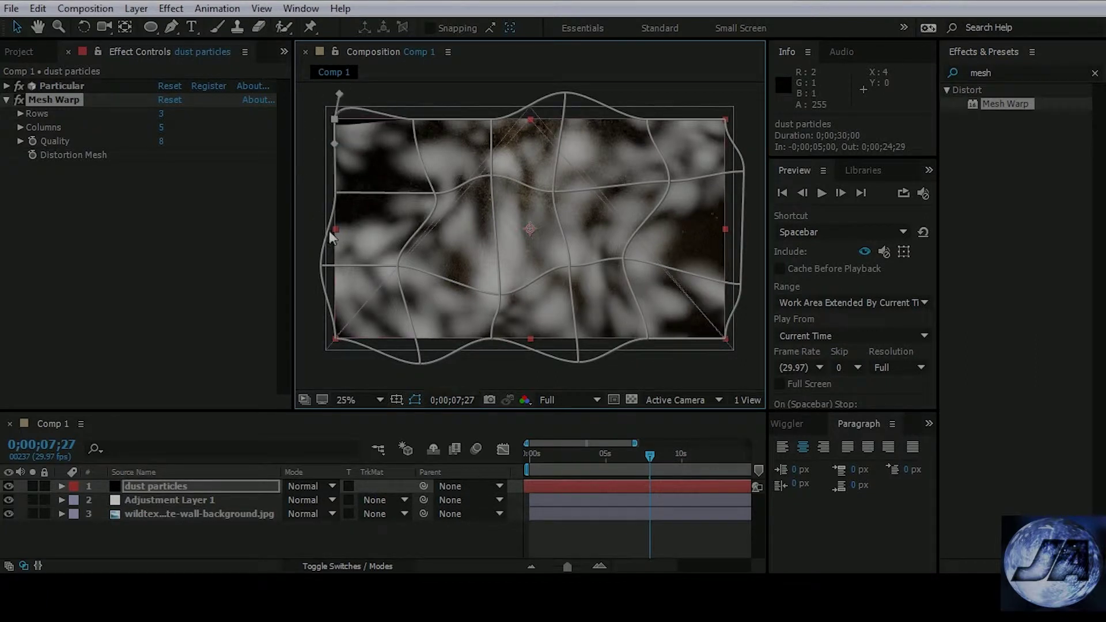
click(690, 372)
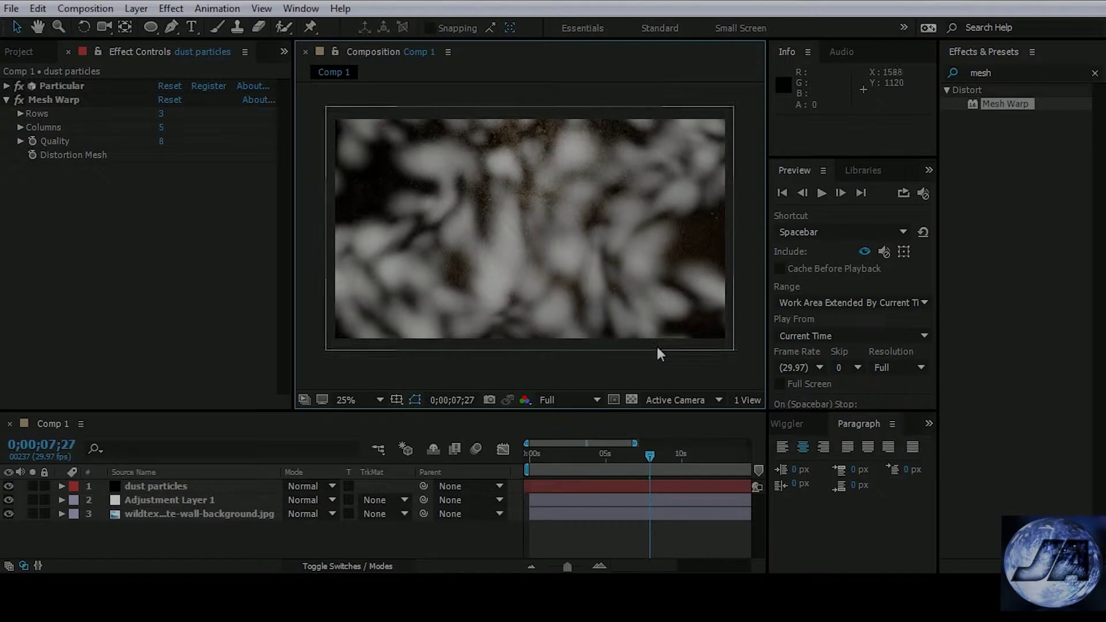
Step: Blend the dust particles layer in Screen mode at 15% opacity
click(332, 485)
click(376, 243)
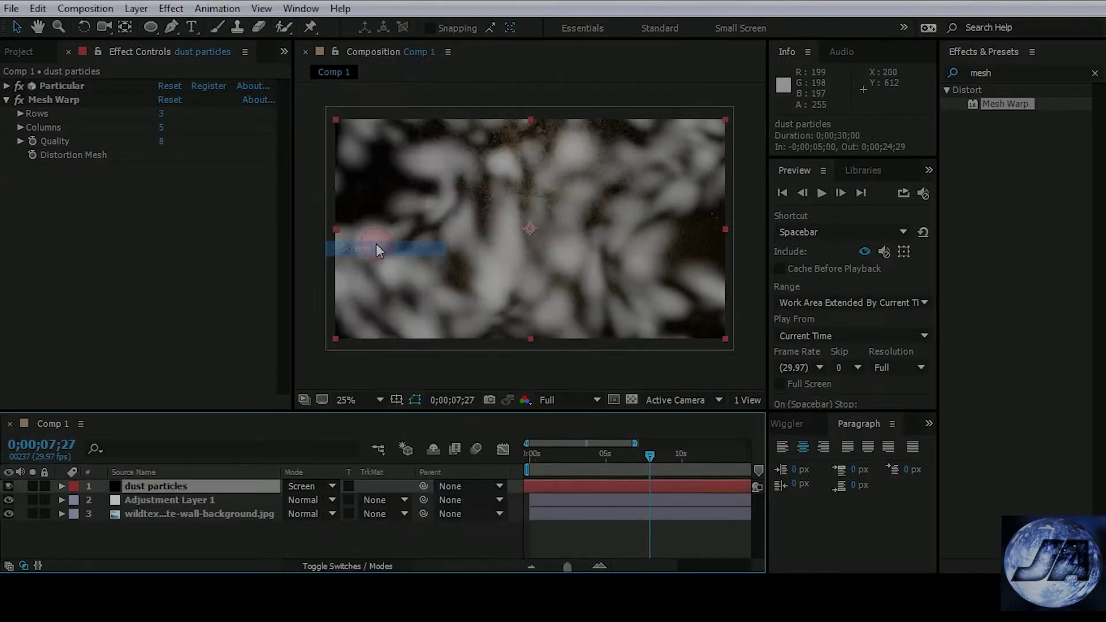
click(61, 486)
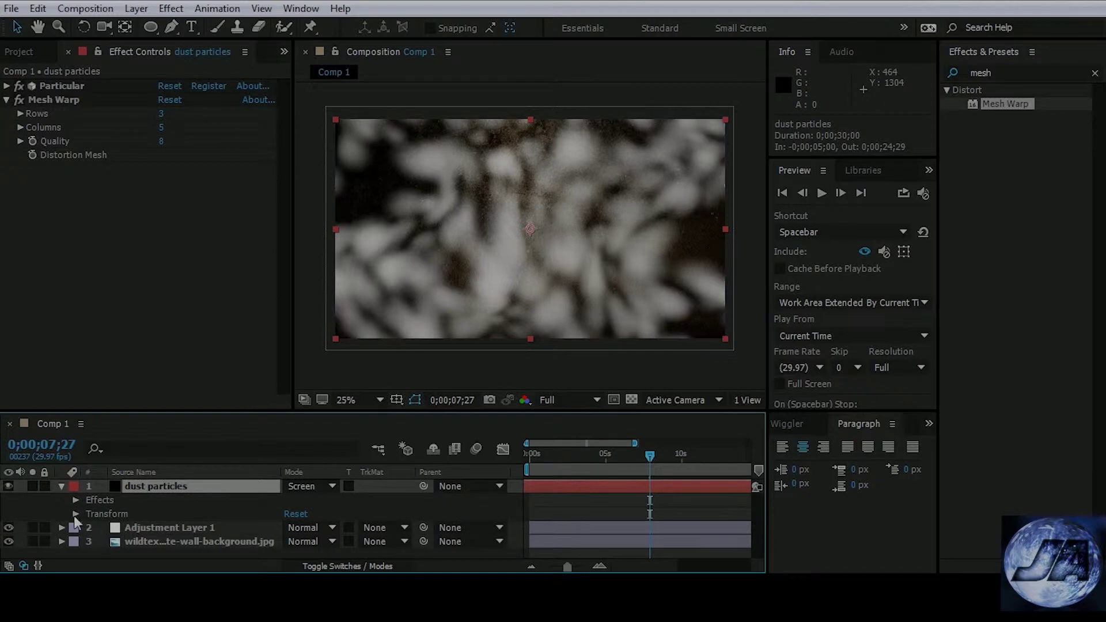
click(75, 500)
scroll(223, 544, down, 1)
drag(292, 556, 228, 554)
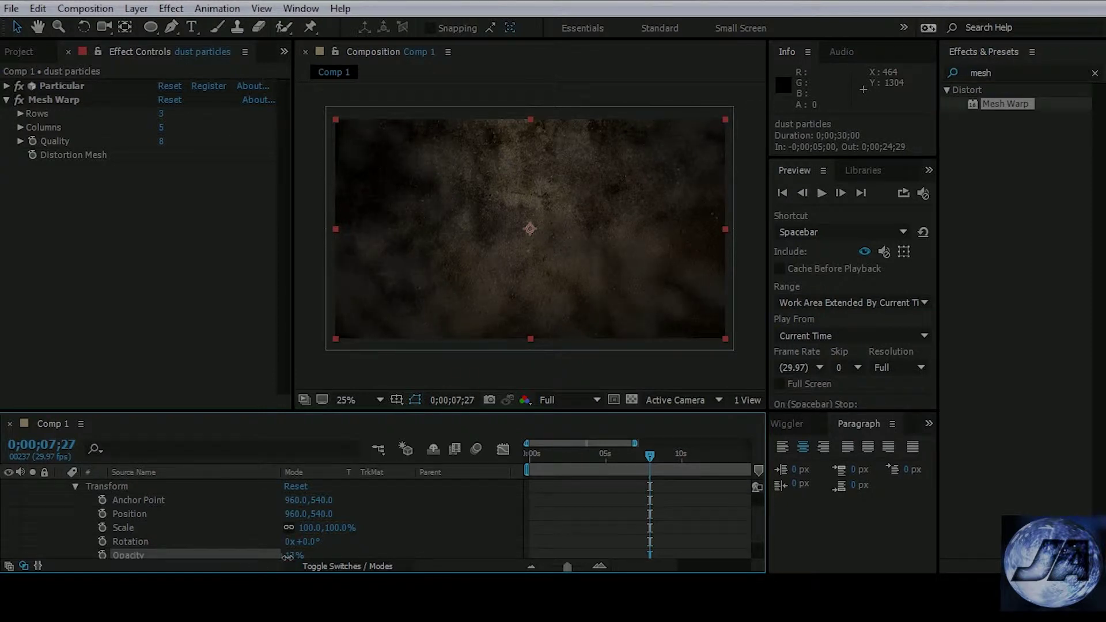
drag(286, 556, 305, 556)
click(294, 555)
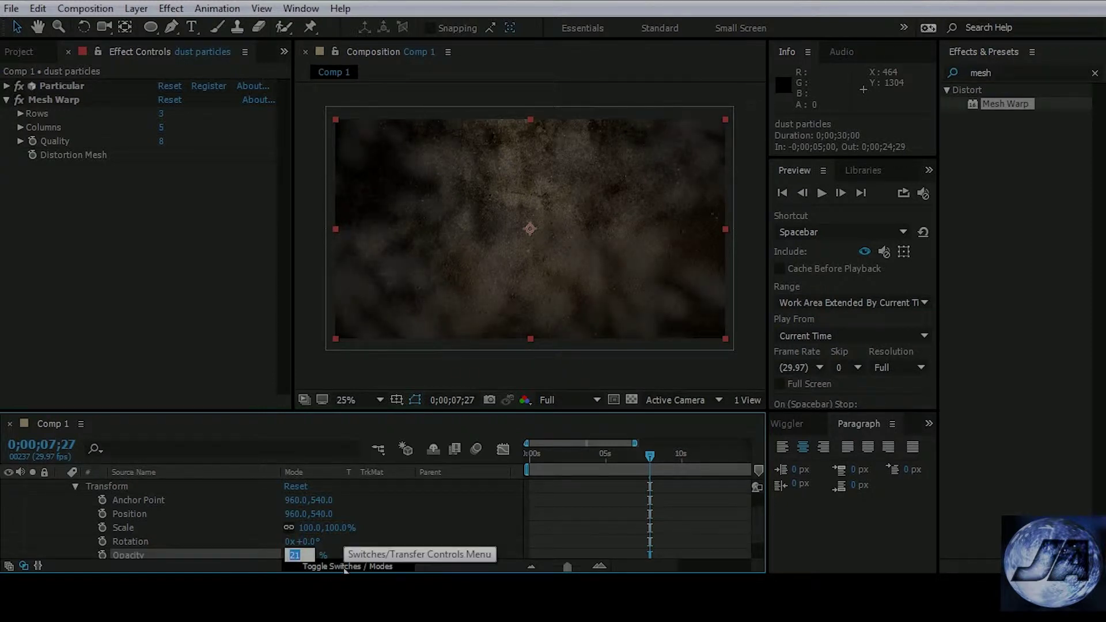
text(15)
key(Return)
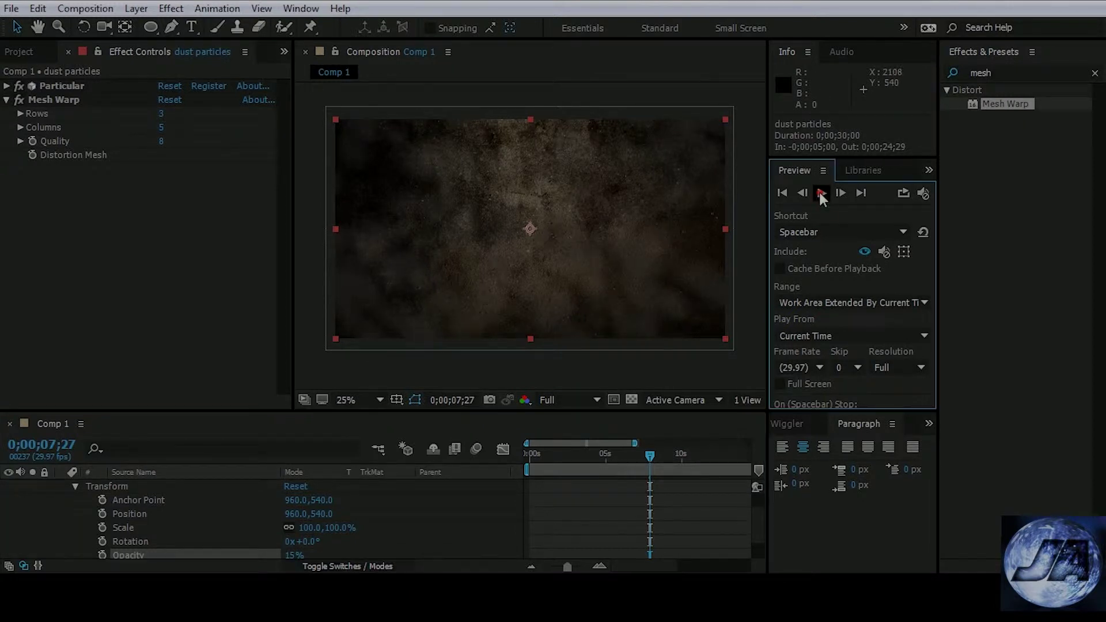
Step: Preview the animation, then set Particular's Physics Gravity to 25
click(820, 192)
click(827, 190)
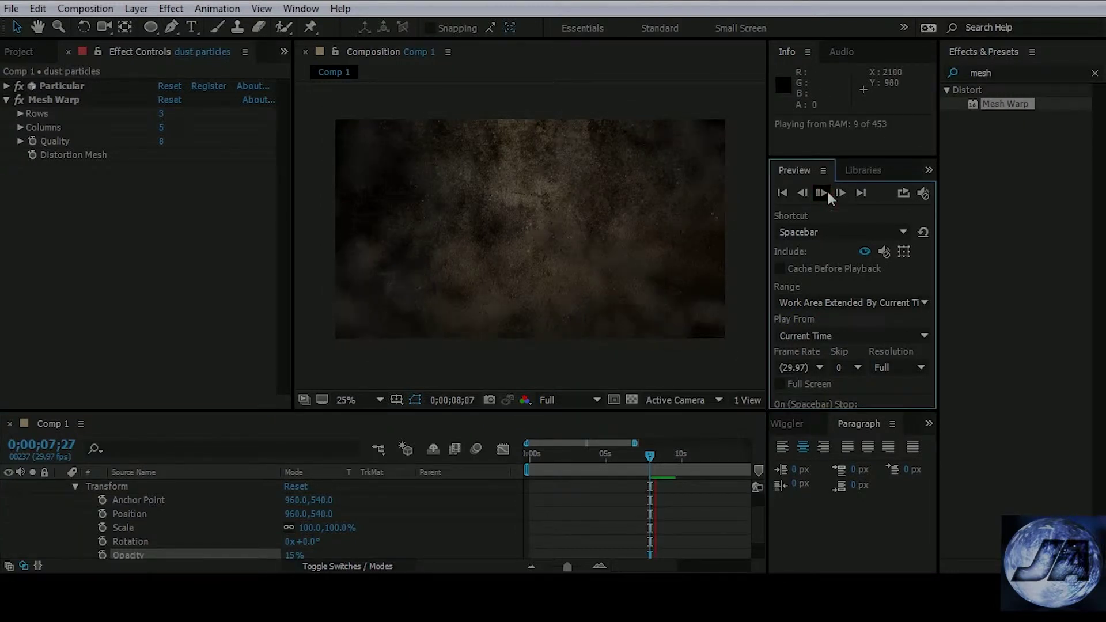
click(827, 190)
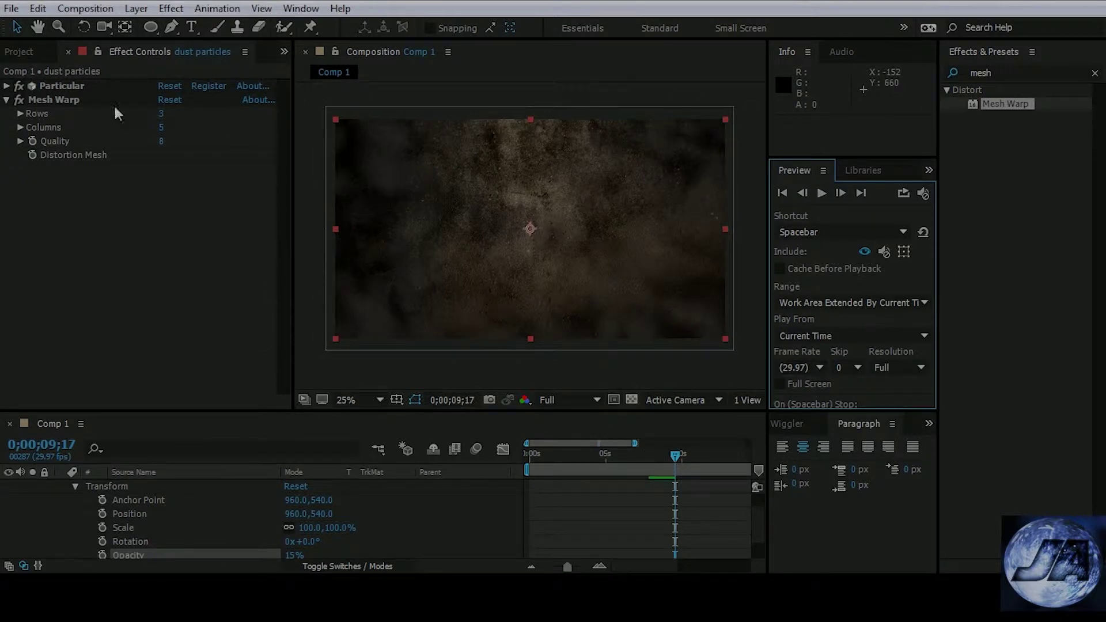
click(64, 87)
click(6, 86)
scroll(140, 302, down, 5)
scroll(171, 333, down, 5)
click(166, 246)
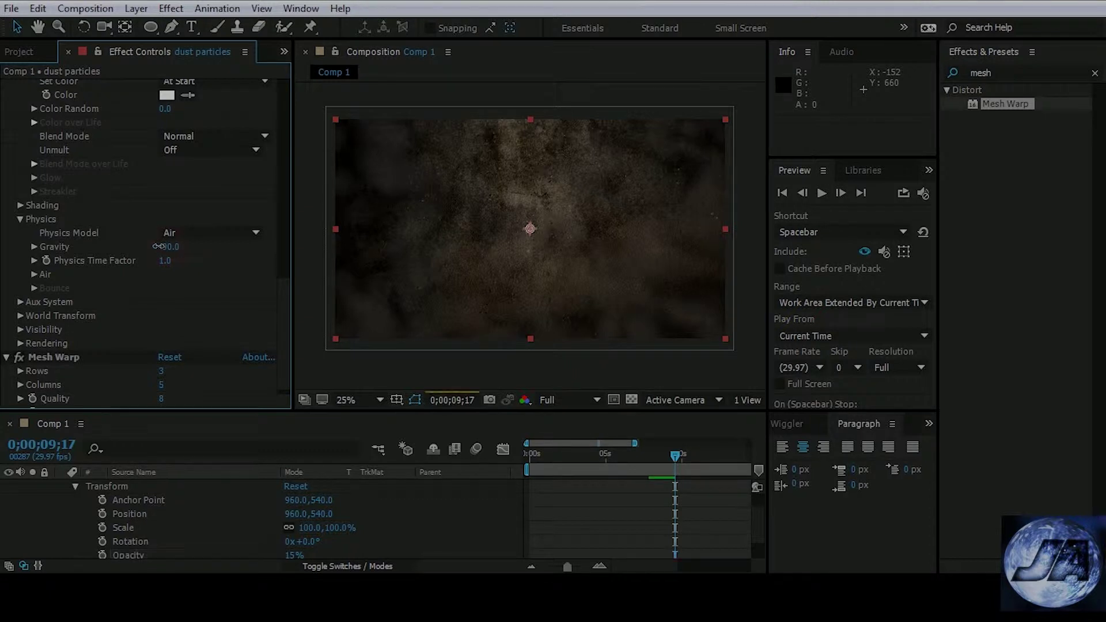
text(25)
key(Return)
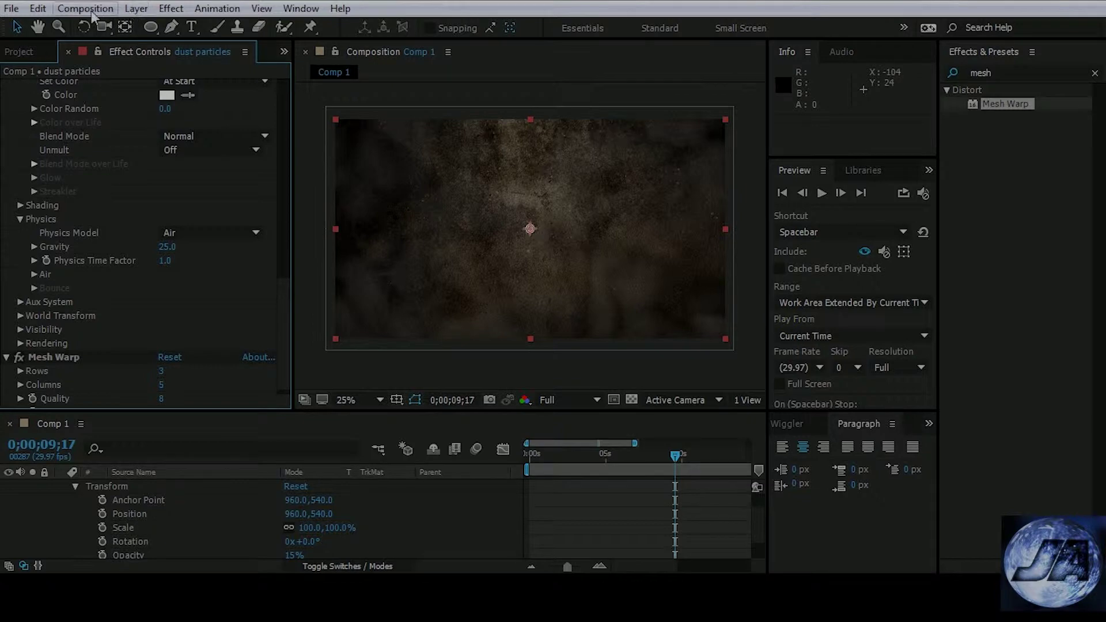
click(136, 9)
Step: Create a new solid named 'gold particles' and apply CC Particle World to it
mouse_move(196, 3)
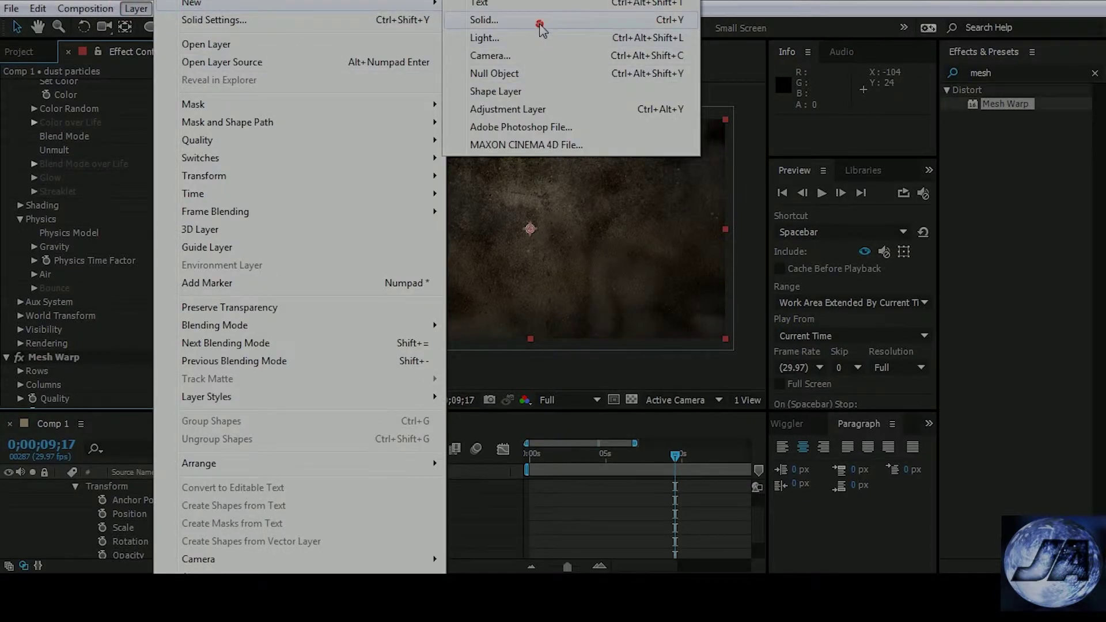
click(536, 21)
text(gold particles)
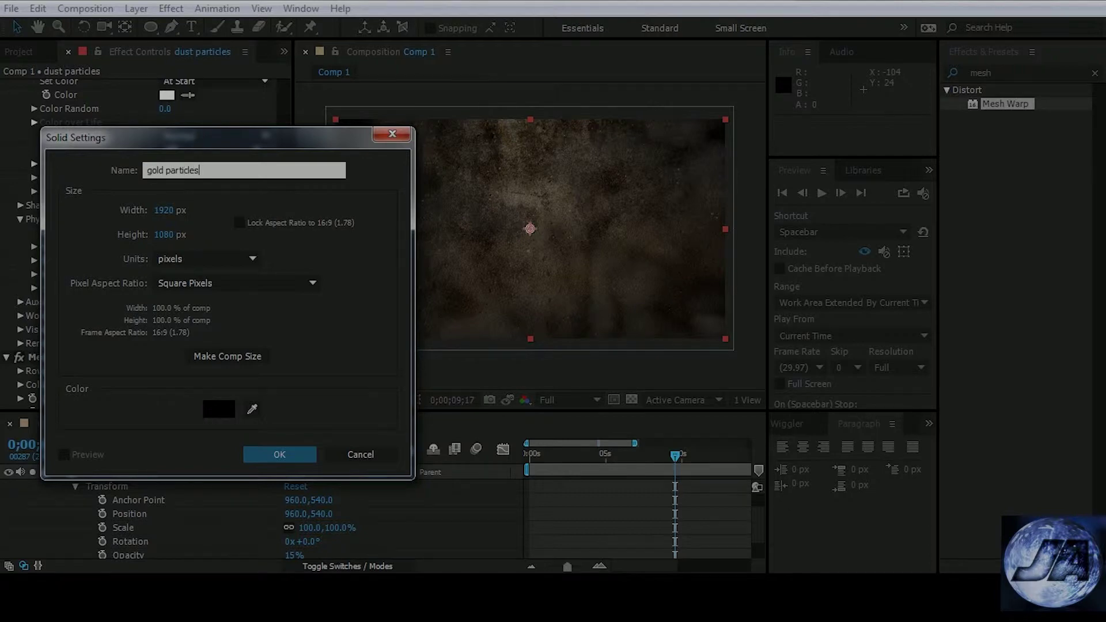
key(Return)
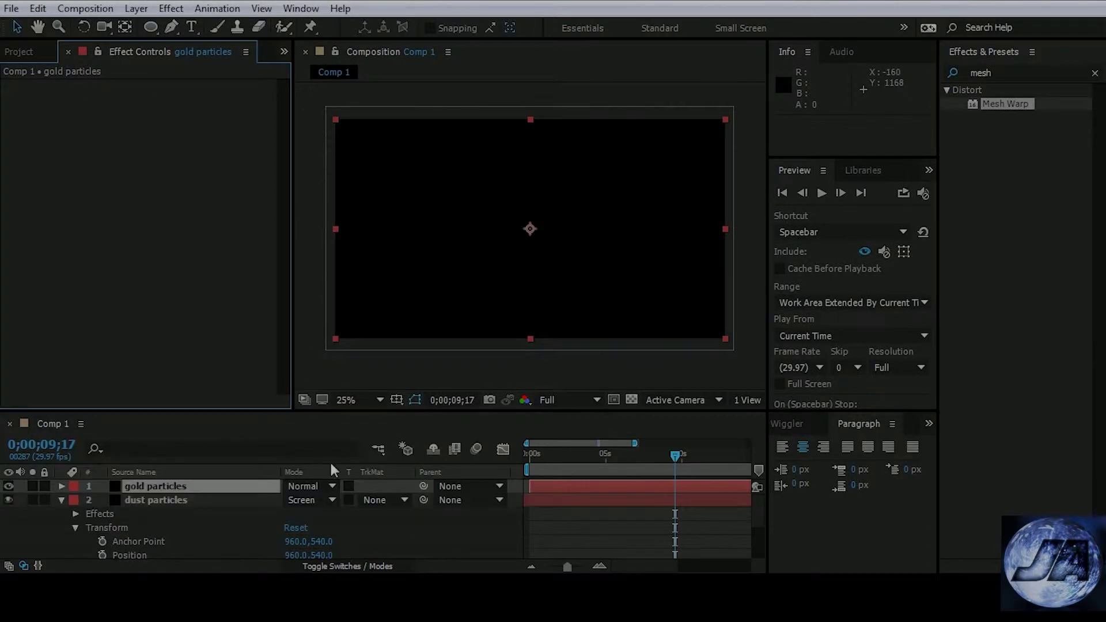
click(61, 499)
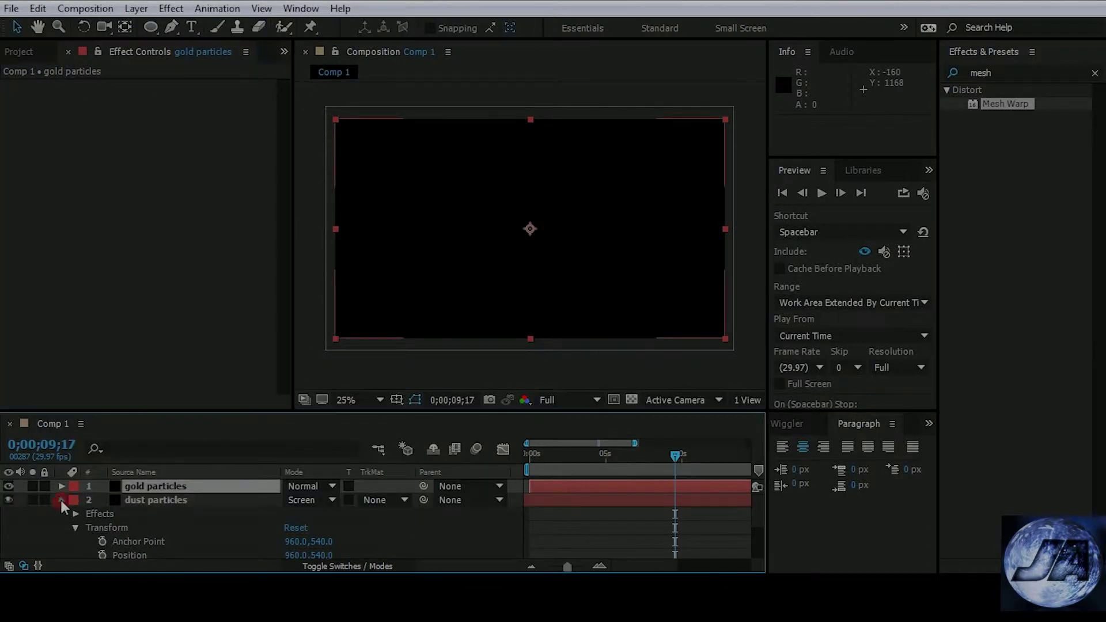
double_click(1004, 70)
text(part)
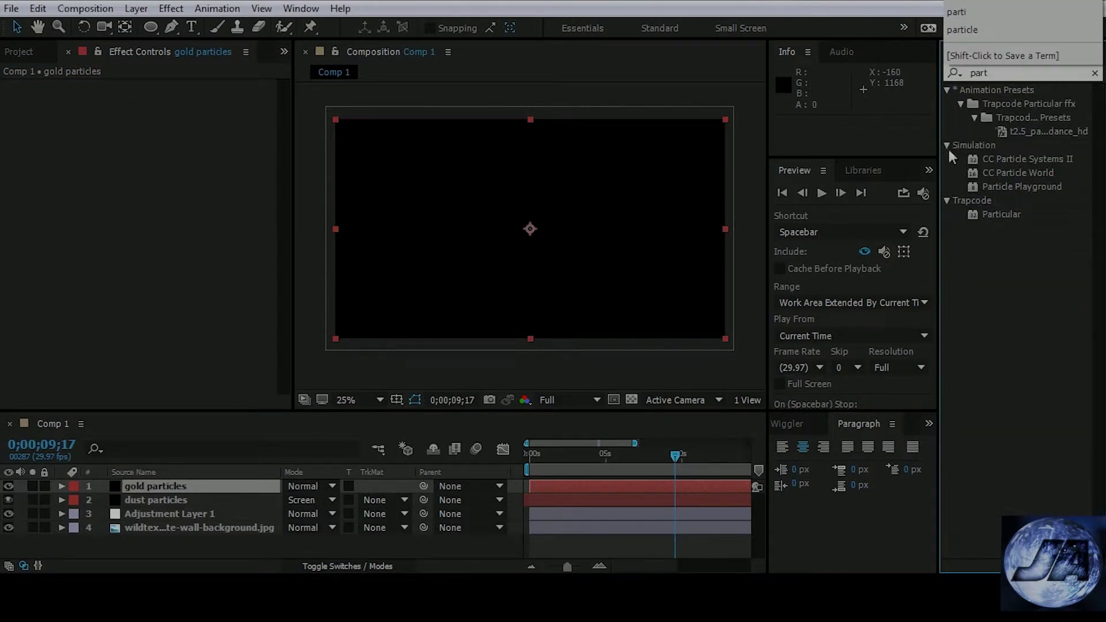
drag(1017, 173, 646, 243)
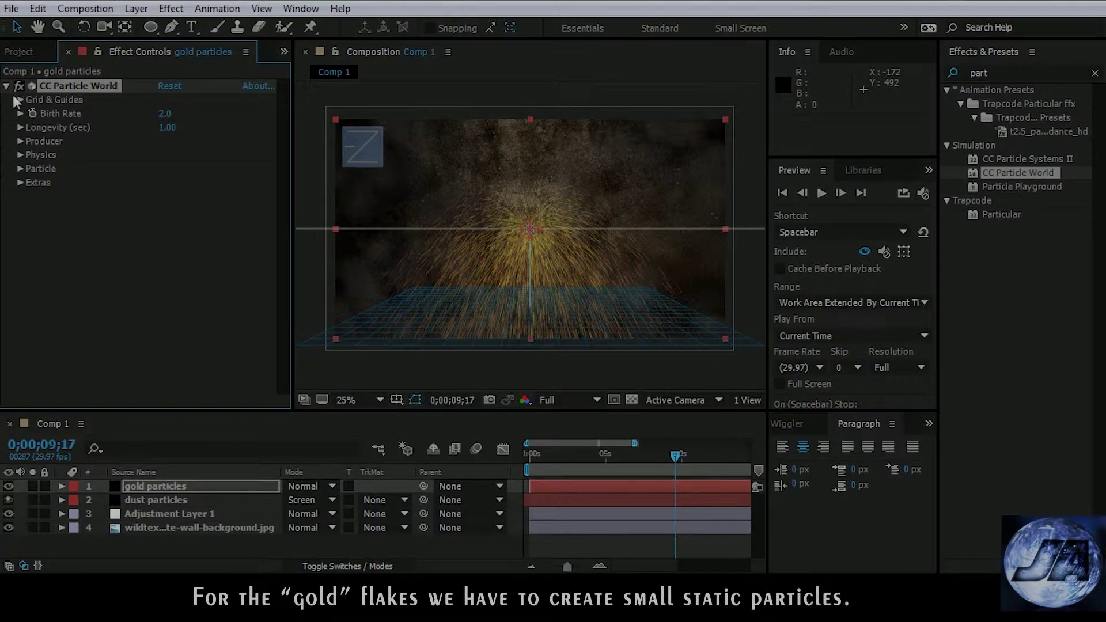
Step: Set Birth Rate 10 and Longevity 2, and widen the Producer radius across the frame
click(165, 113)
right_click(167, 113)
key(Escape)
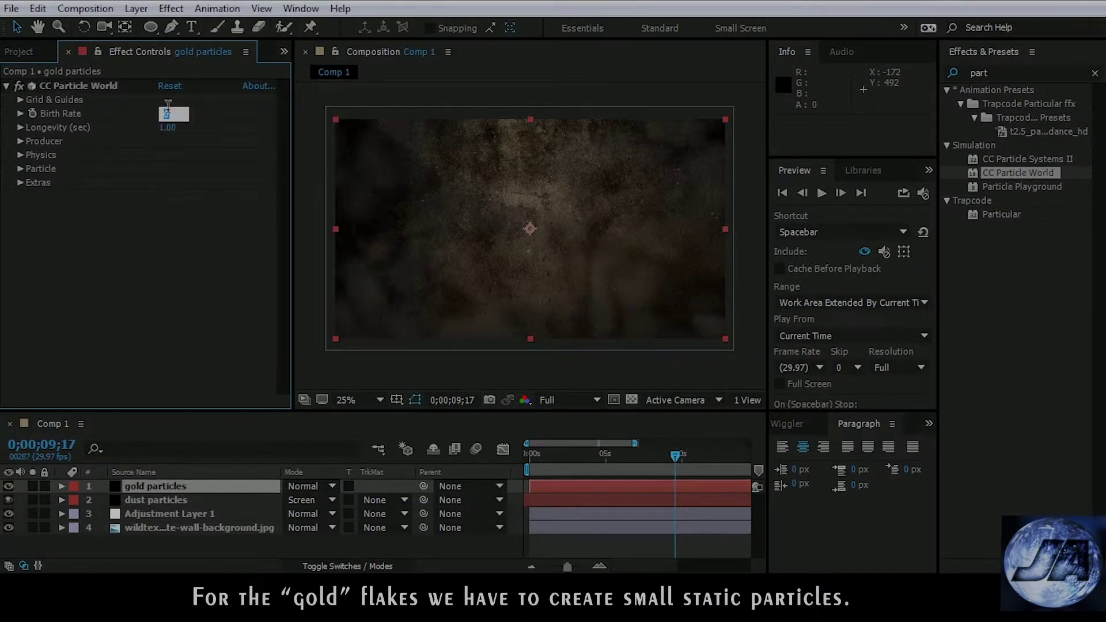
text(10)
key(Return)
click(170, 127)
text(2)
key(Return)
click(21, 141)
mouse_move(167, 155)
mouse_down()
mouse_move(204, 158)
mouse_move(147, 162)
mouse_up()
key(ctrl+z)
mouse_move(170, 197)
mouse_down()
mouse_move(201, 211)
mouse_move(196, 226)
mouse_up()
Step: Keep the Explosive animation type and set particle Gravity to 0
click(20, 238)
click(213, 251)
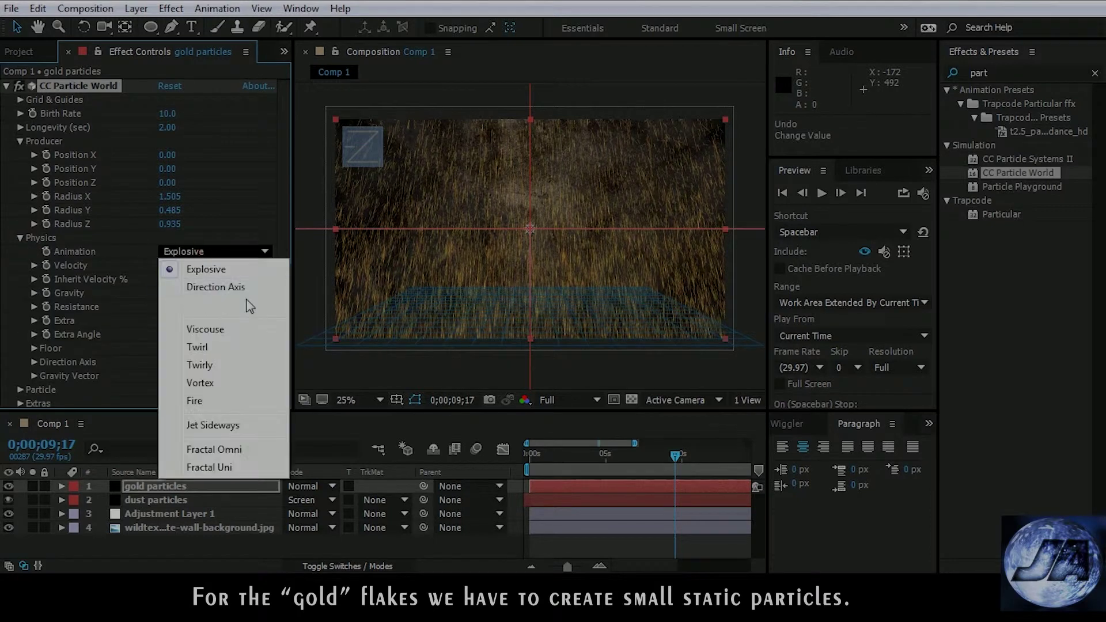
click(236, 287)
click(236, 251)
click(230, 329)
click(239, 251)
click(232, 402)
click(230, 251)
click(229, 269)
click(169, 293)
text(0)
key(Return)
drag(667, 458, 642, 457)
click(224, 252)
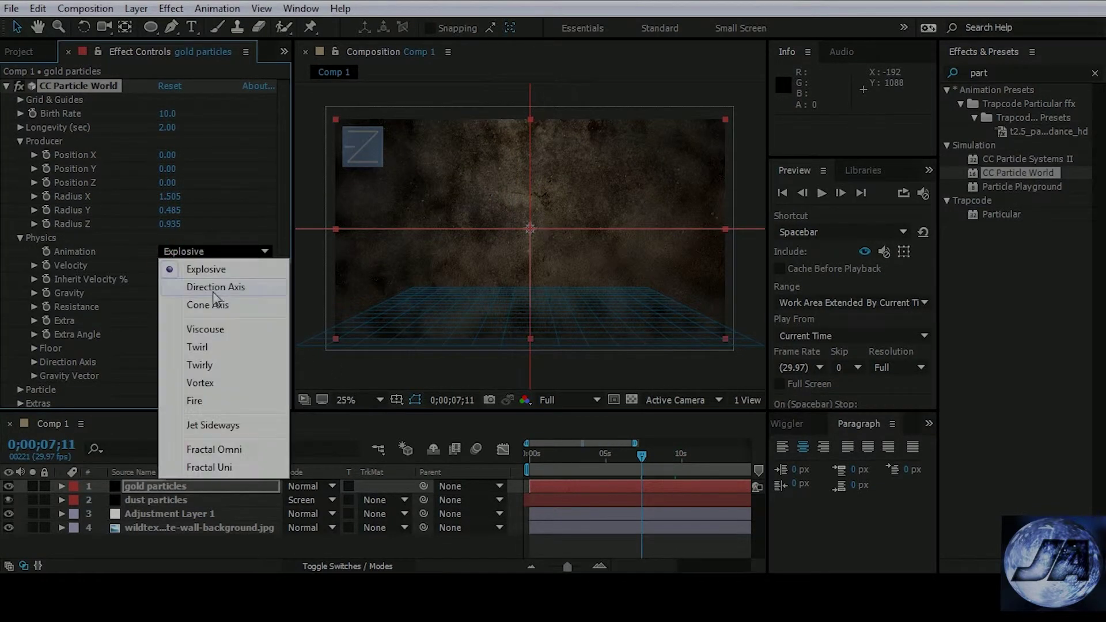
click(205, 253)
Step: Make the particles Shaded Spheres with Birth Size 0.07 and Death Size 0.08
click(20, 389)
scroll(248, 326, down, 5)
click(213, 193)
click(225, 196)
click(170, 263)
text(0.07)
key(Return)
click(170, 277)
text(0.1)
key(Return)
click(169, 278)
text(0.08)
key(Return)
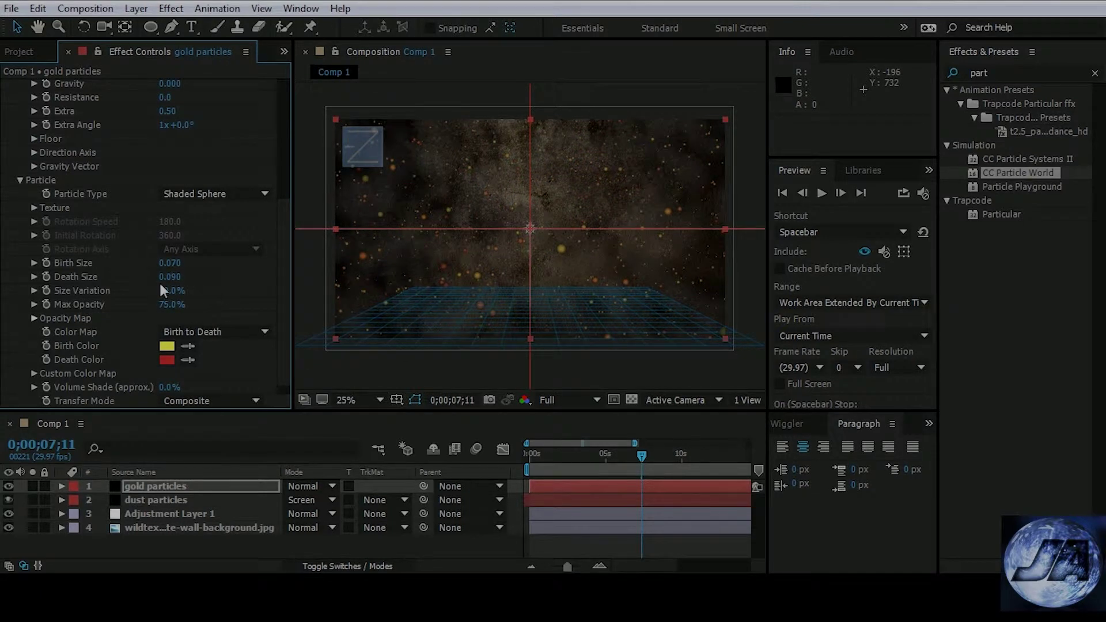
Step: Set a pale gold-orange Birth Color and a light orange Death Color at hue 30°
click(167, 345)
click(284, 505)
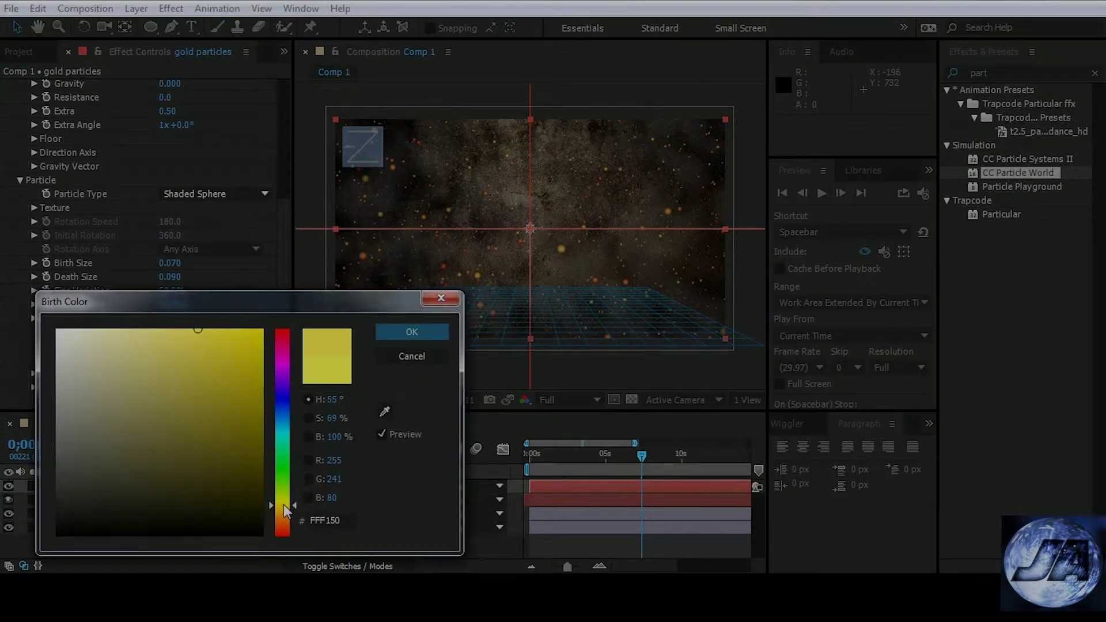
mouse_move(198, 334)
mouse_down()
mouse_move(176, 343)
mouse_move(160, 329)
mouse_up()
click(282, 512)
click(412, 331)
click(166, 360)
click(283, 520)
drag(223, 370, 202, 329)
key(Return)
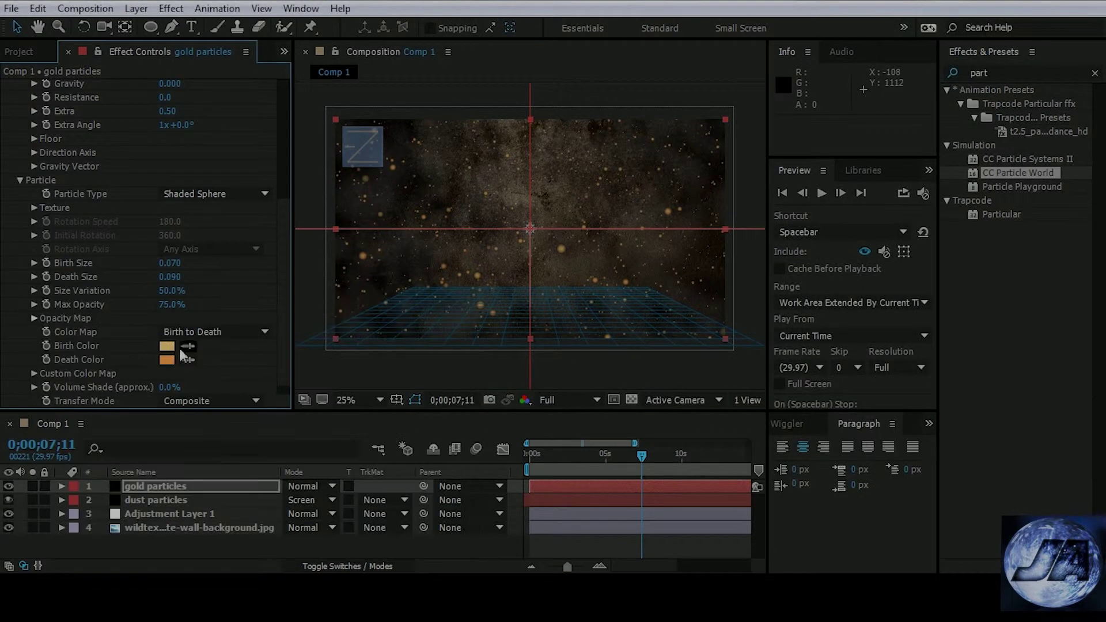
Step: Go to 0;00;06;27 and preview the particle animation
click(597, 455)
click(633, 455)
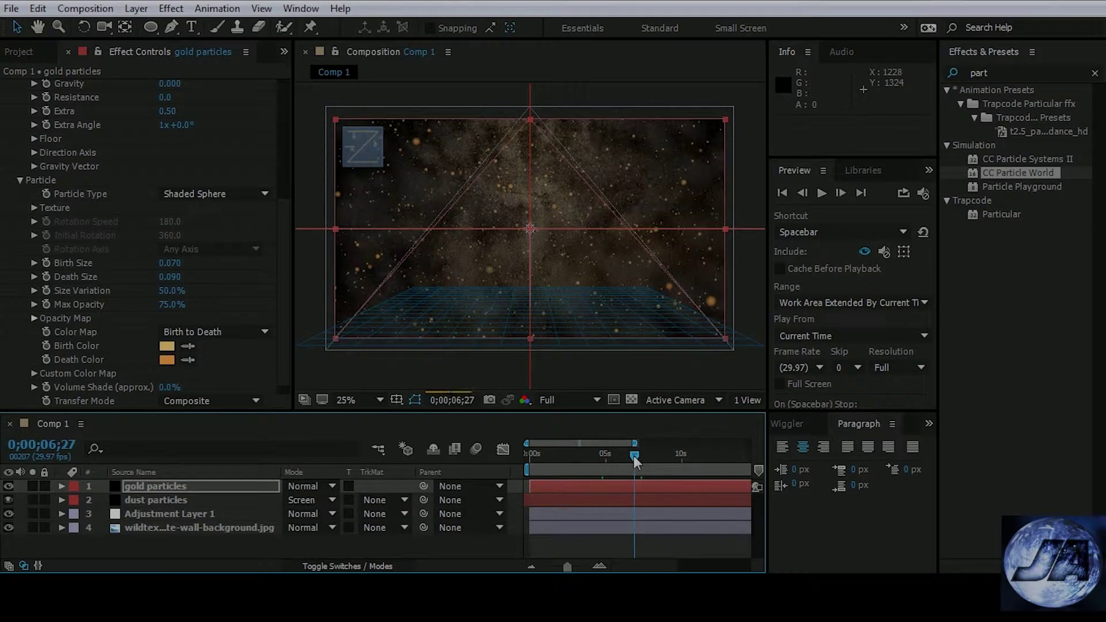
scroll(233, 278, up, 5)
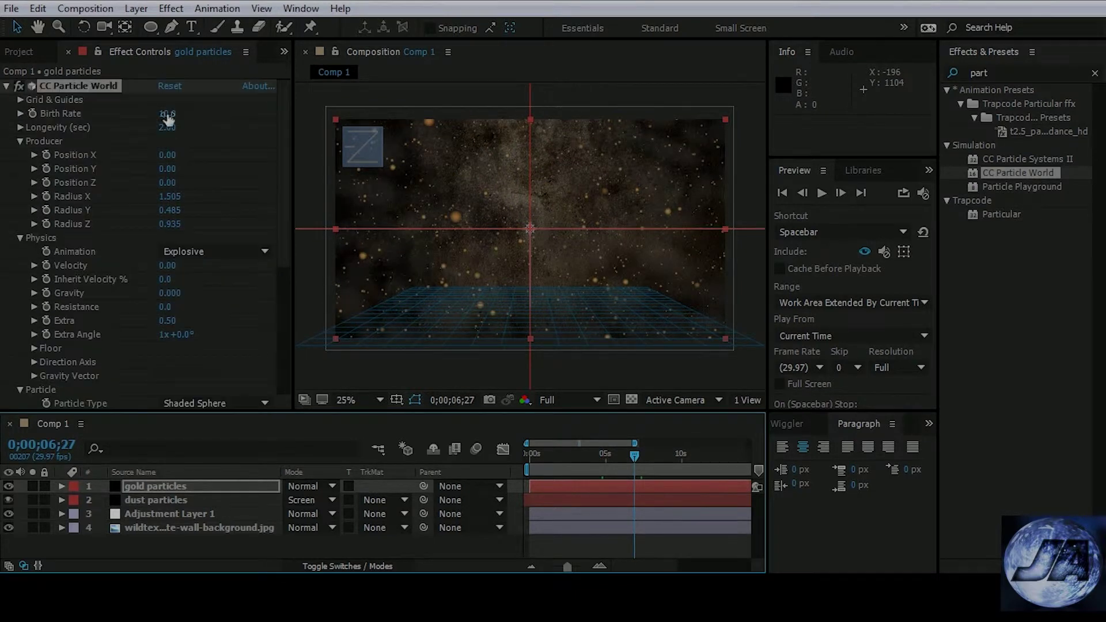
click(823, 193)
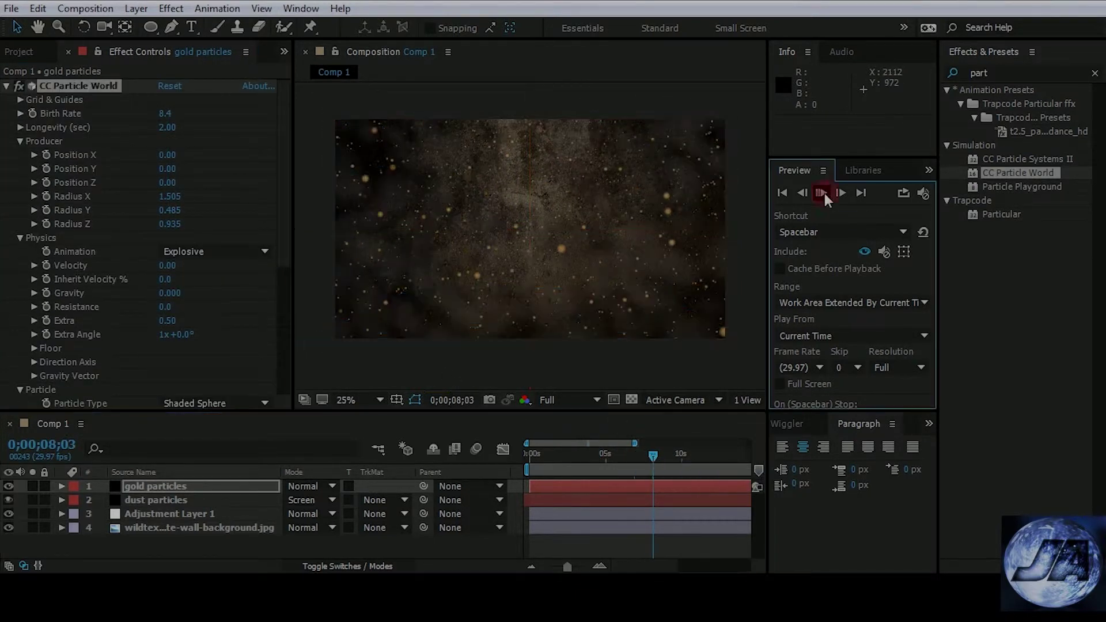
click(824, 193)
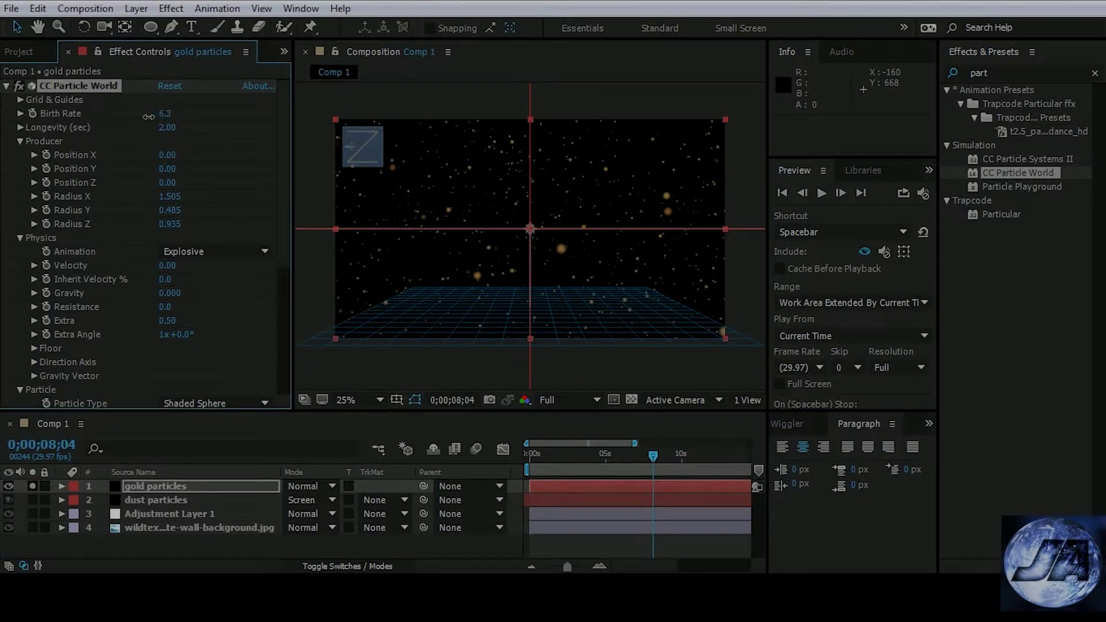
Step: Lower Max Opacity to 41%, collapse CC Particle World, and turn off Solo on gold particles
scroll(189, 296, down, 2)
scroll(186, 346, down, 4)
scroll(168, 337, down, 1)
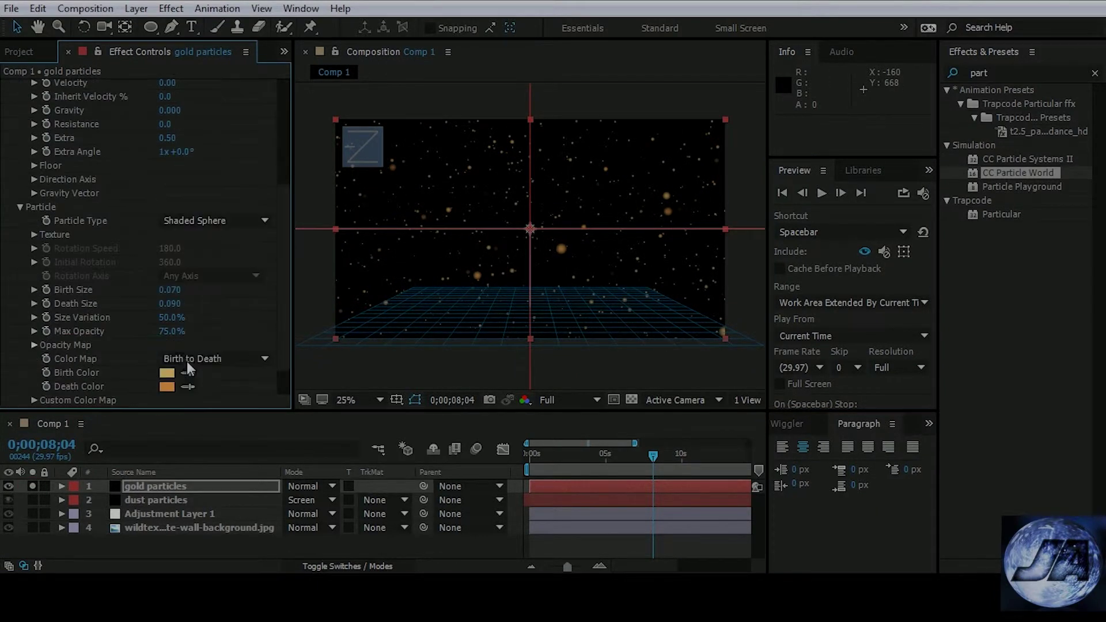
drag(167, 333, 143, 335)
scroll(176, 319, down, 2)
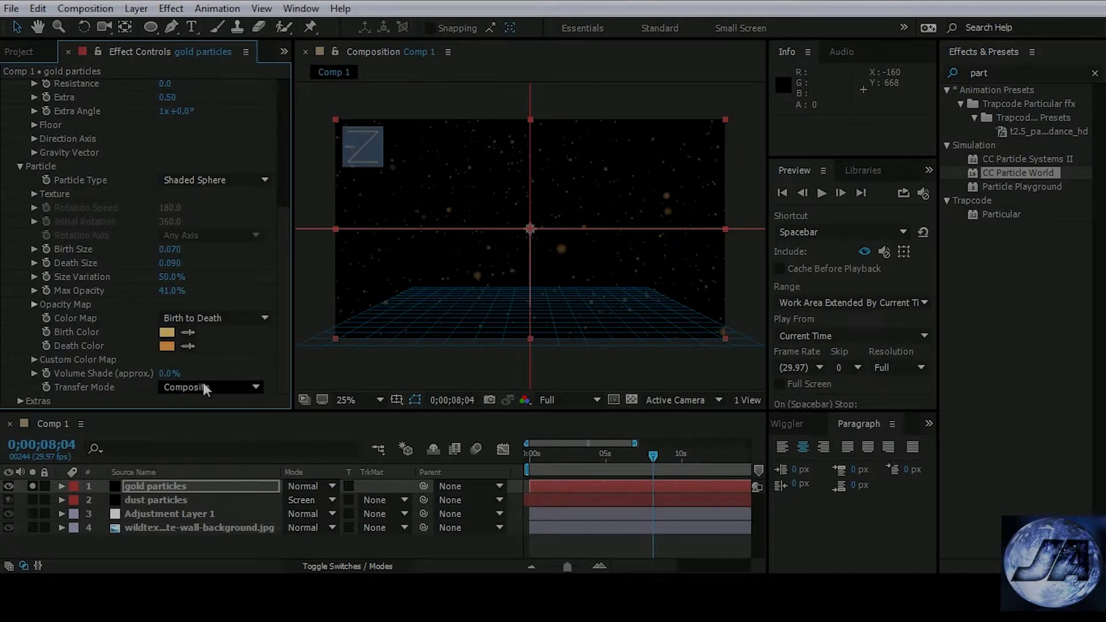
scroll(21, 87, up, 10)
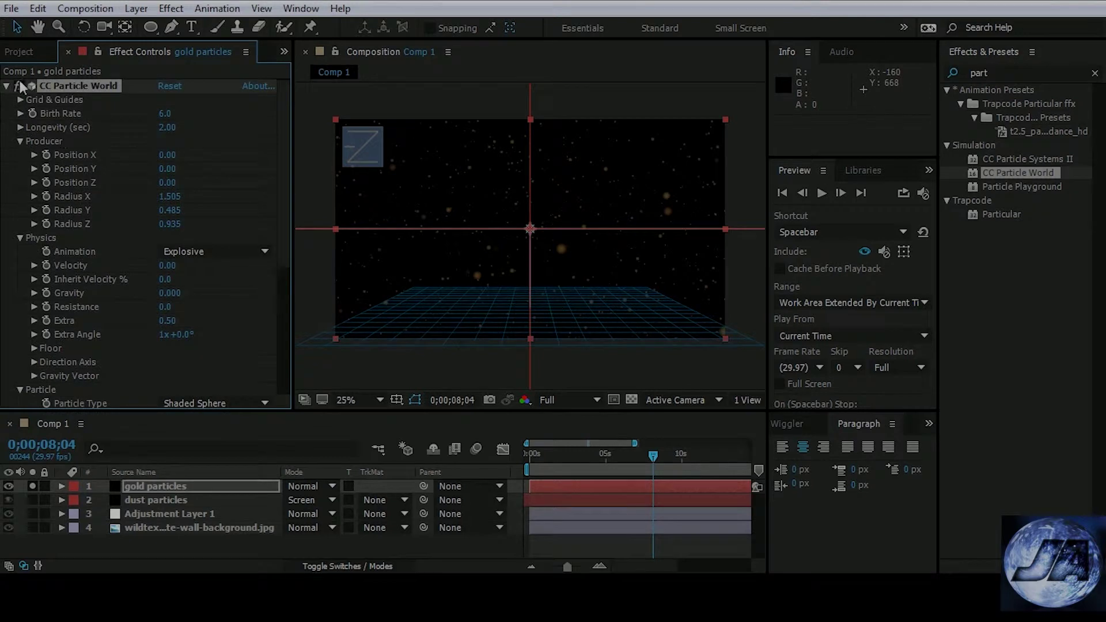
click(5, 87)
click(32, 486)
Step: Create a 1920×1080 black solid named 'light beams'
click(171, 8)
mouse_move(138, 8)
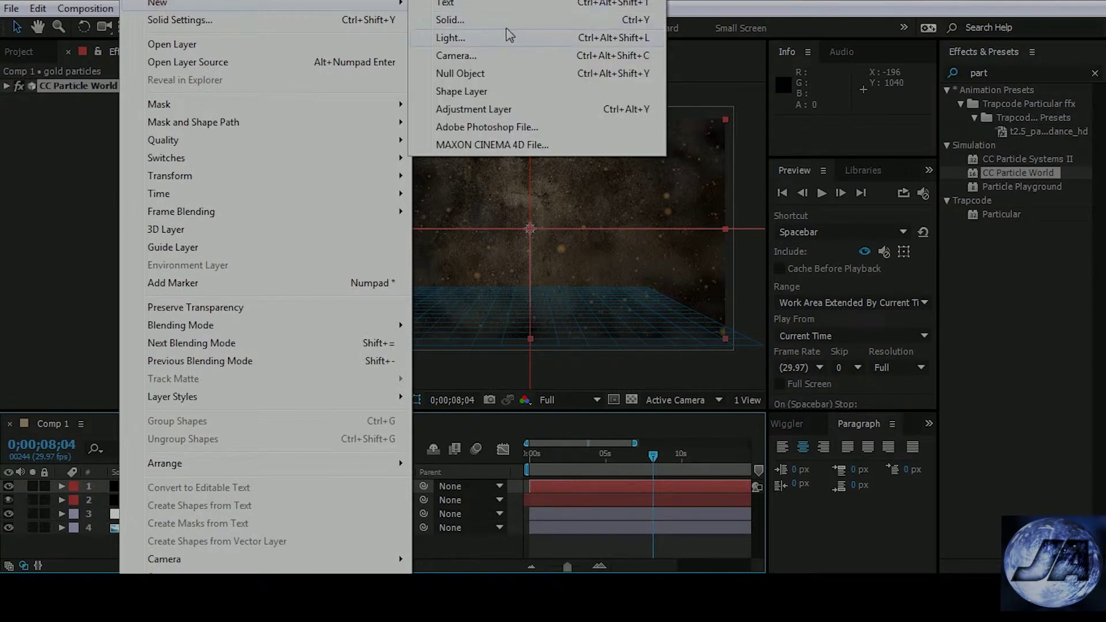
click(502, 25)
text(light beams)
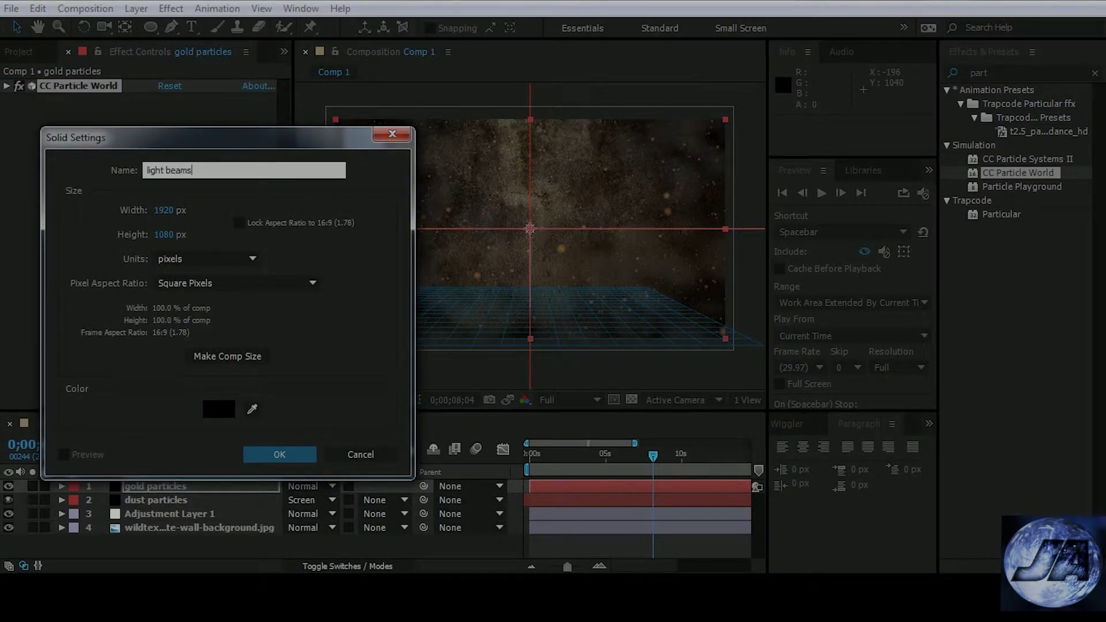
click(288, 454)
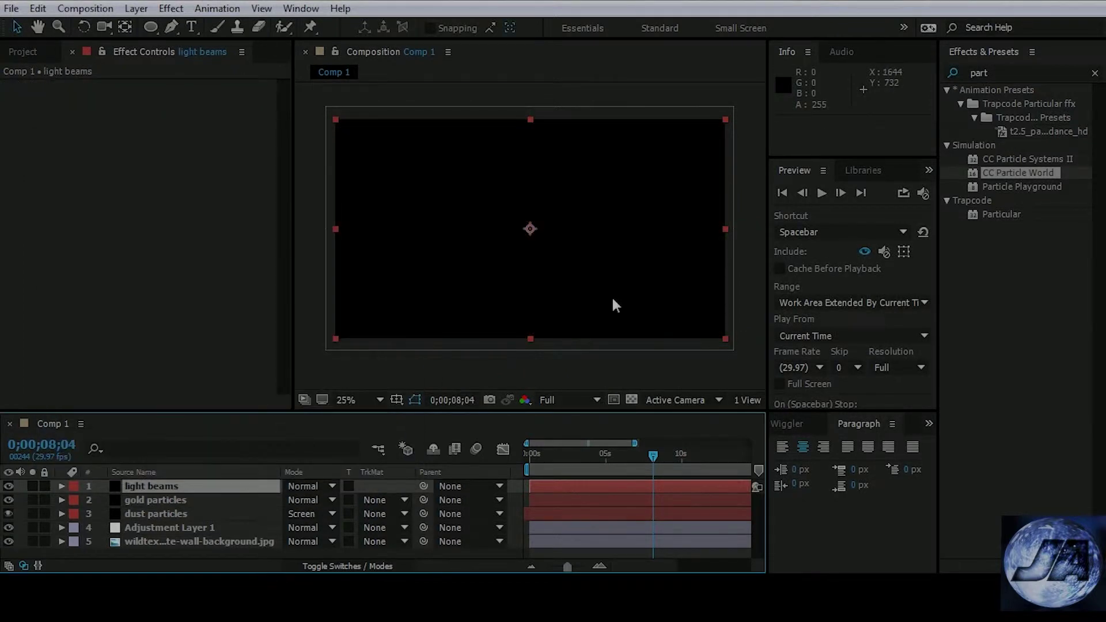
double_click(999, 75)
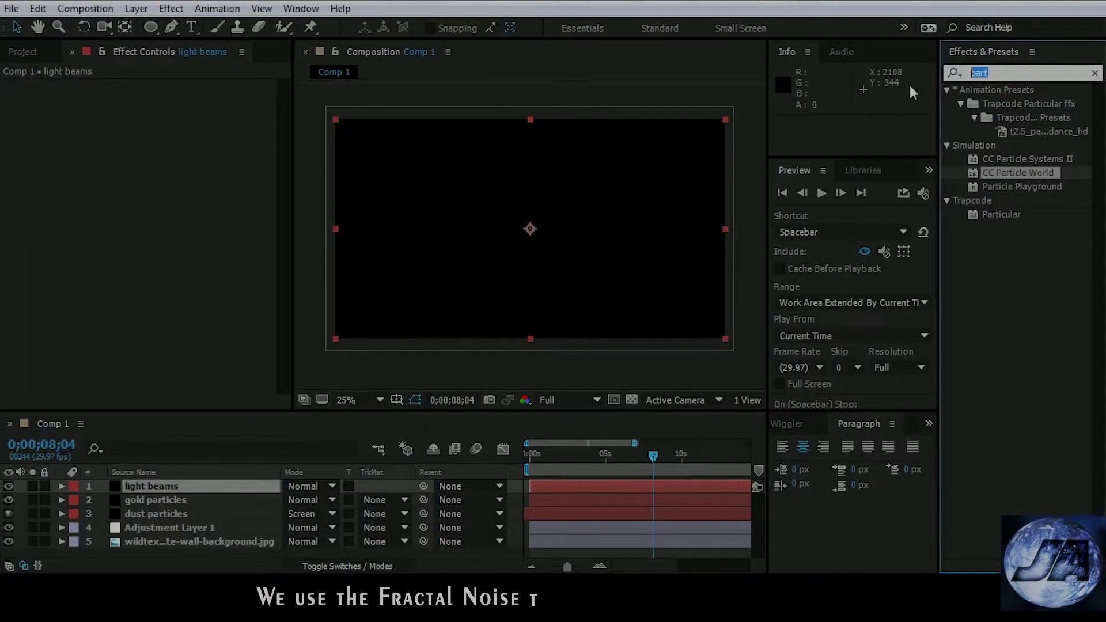
Step: Apply Fractal Noise to light beams and set its Scale Height to 2000
text(fra)
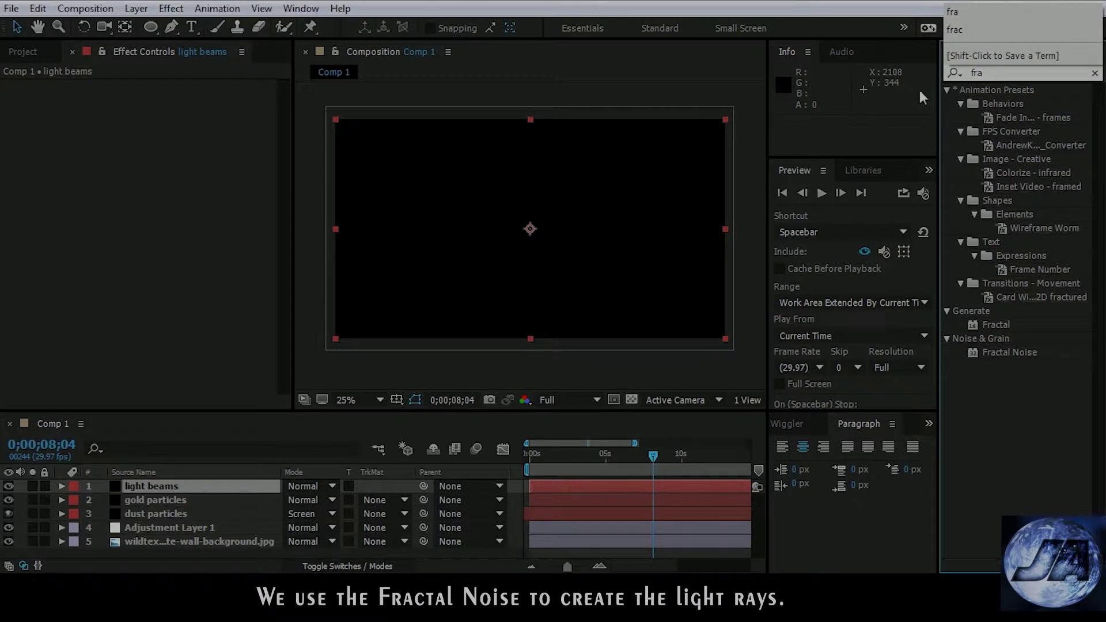
drag(1025, 354, 593, 259)
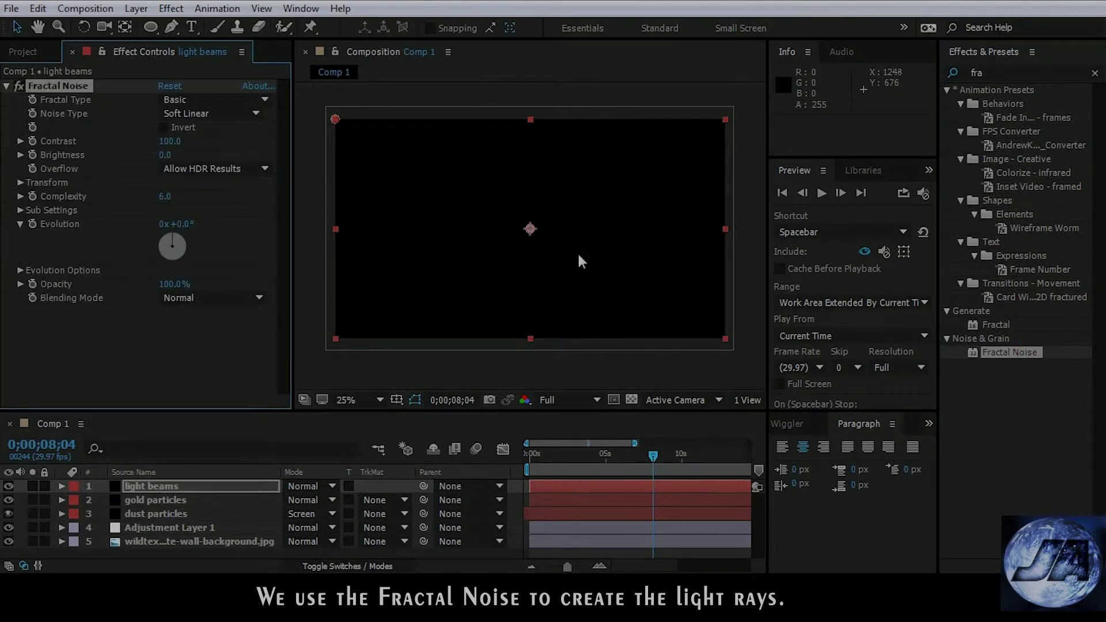
click(20, 183)
drag(71, 260, 51, 266)
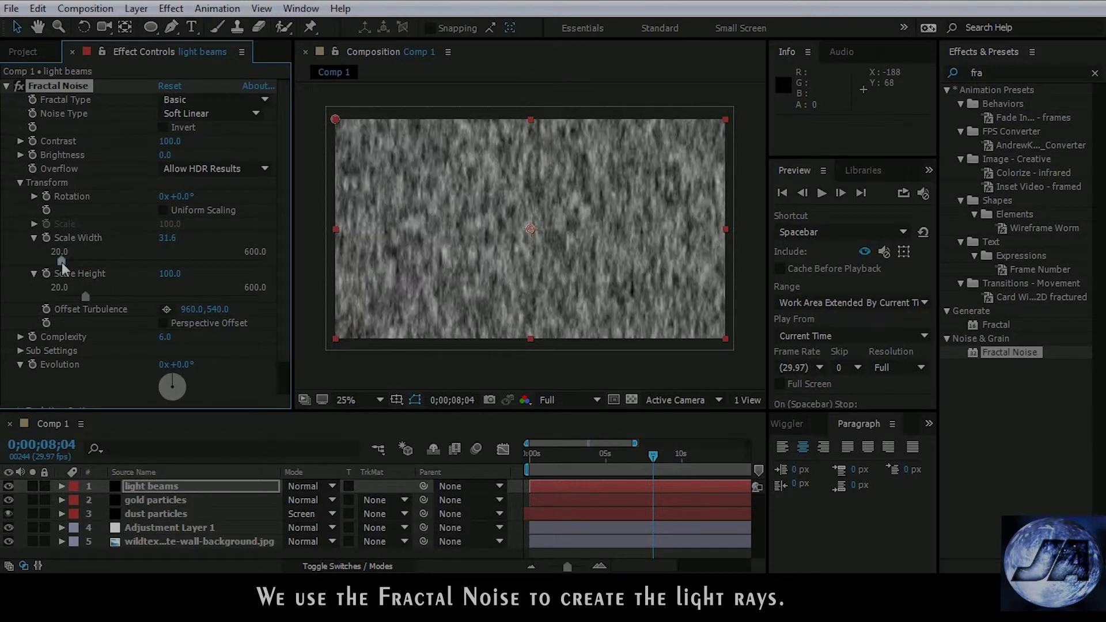
click(170, 274)
text(2000)
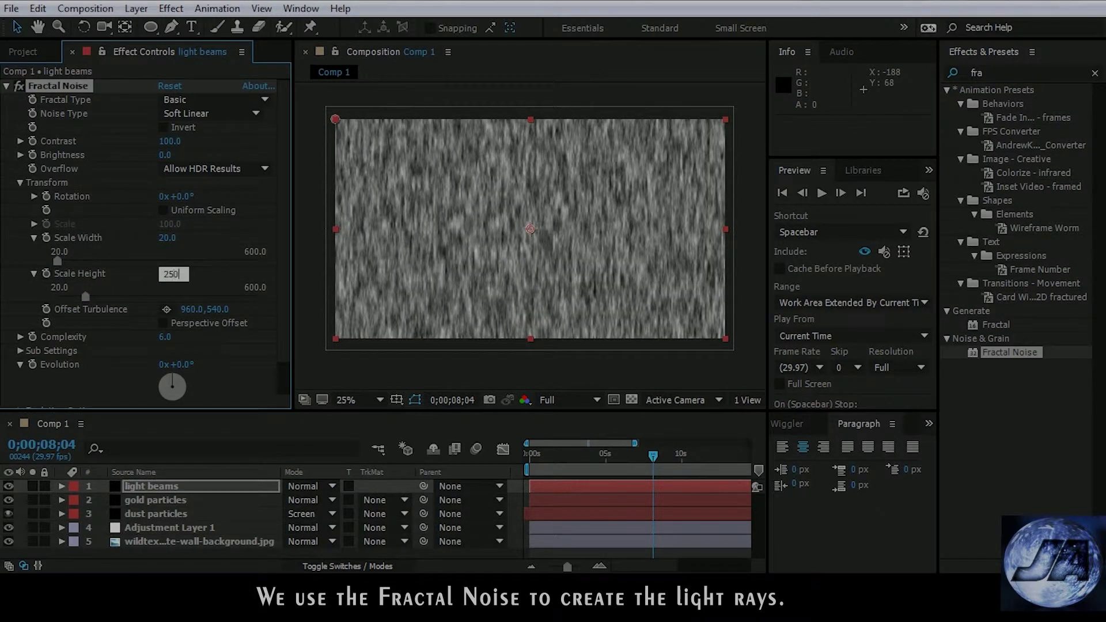
key(Return)
text(2000)
key(Return)
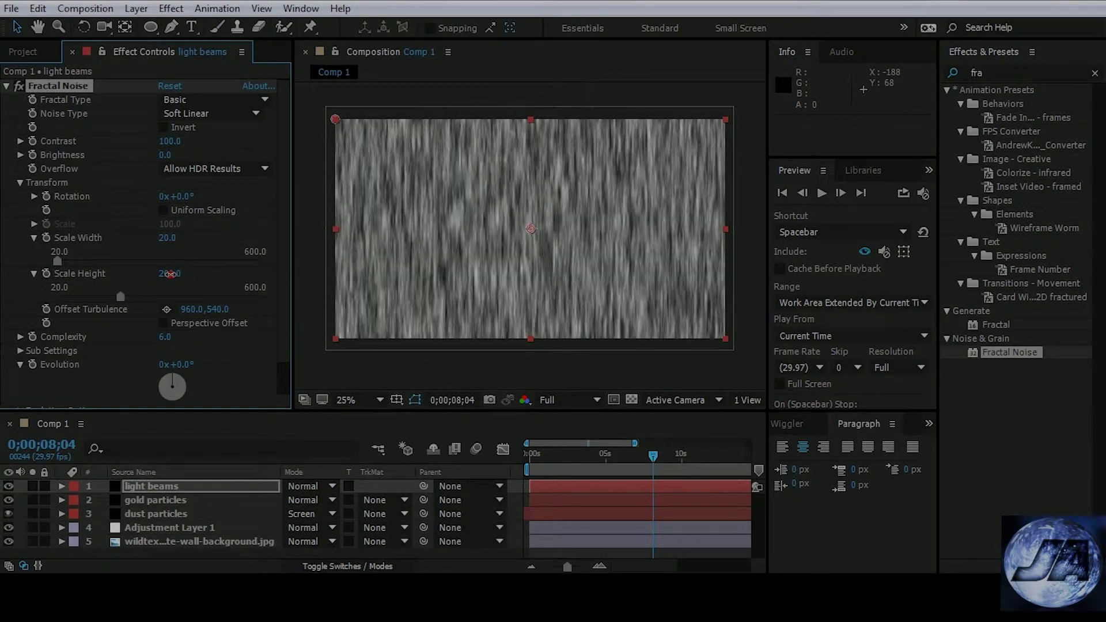
Step: Darken the noise to Brightness -46, set Scale Width 64.1, and lower Contrast slightly
mouse_move(166, 155)
mouse_down()
mouse_move(141, 158)
mouse_move(221, 143)
mouse_move(151, 161)
mouse_move(164, 161)
mouse_up()
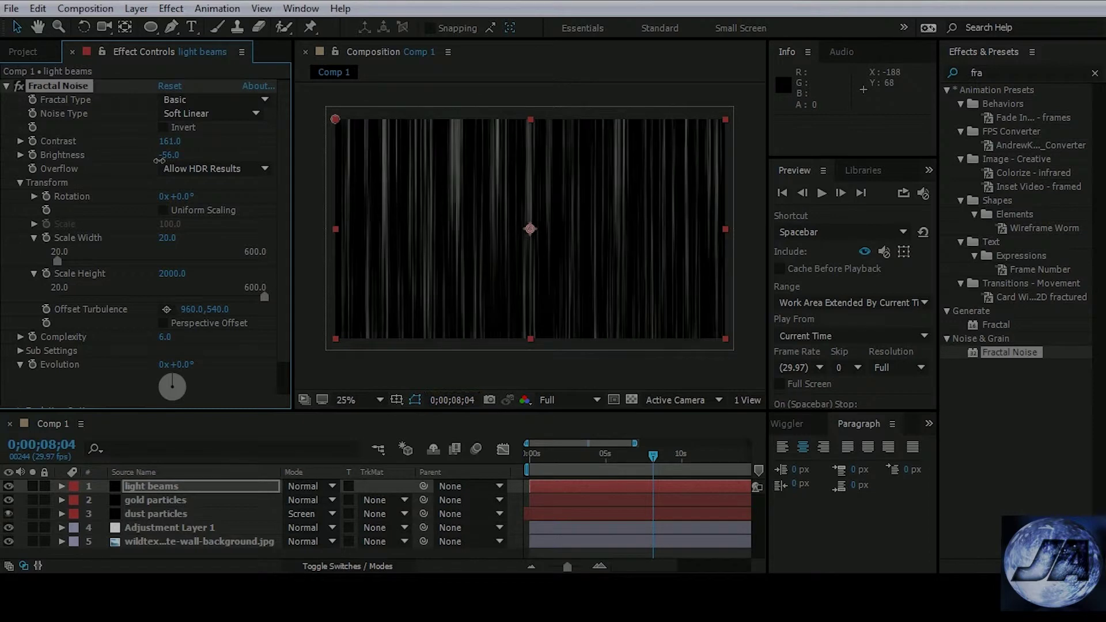
drag(57, 260, 74, 262)
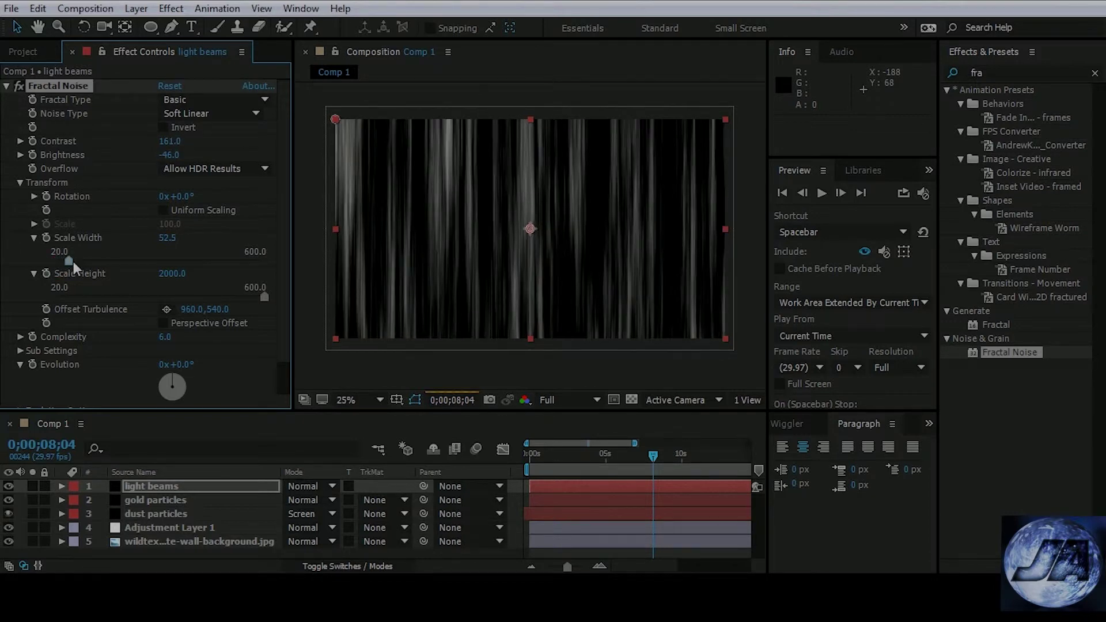
drag(169, 141, 166, 140)
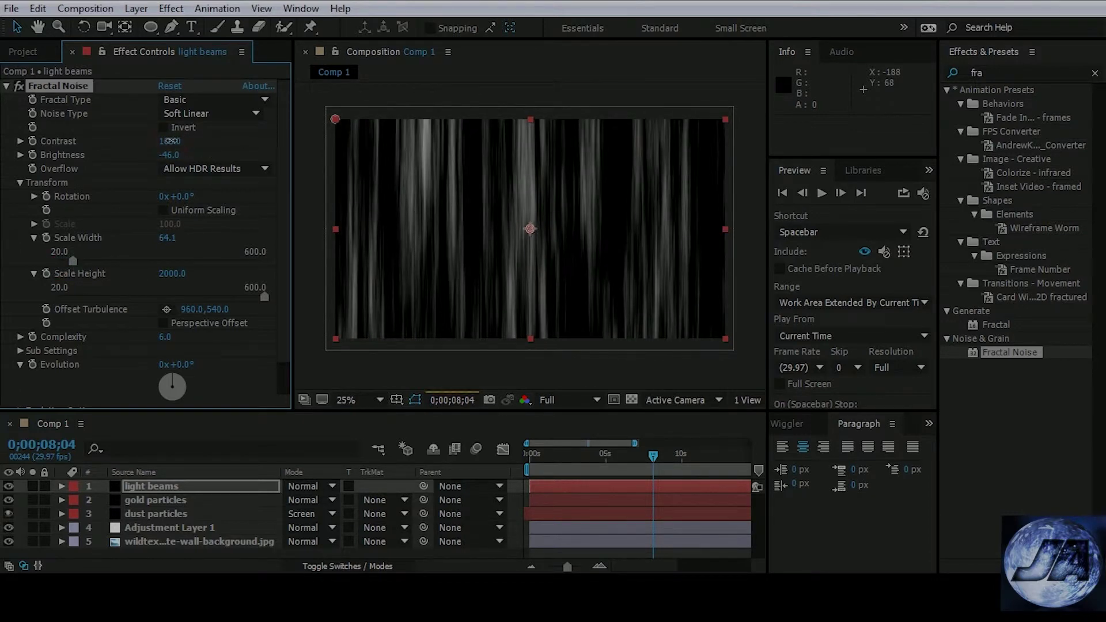
click(171, 8)
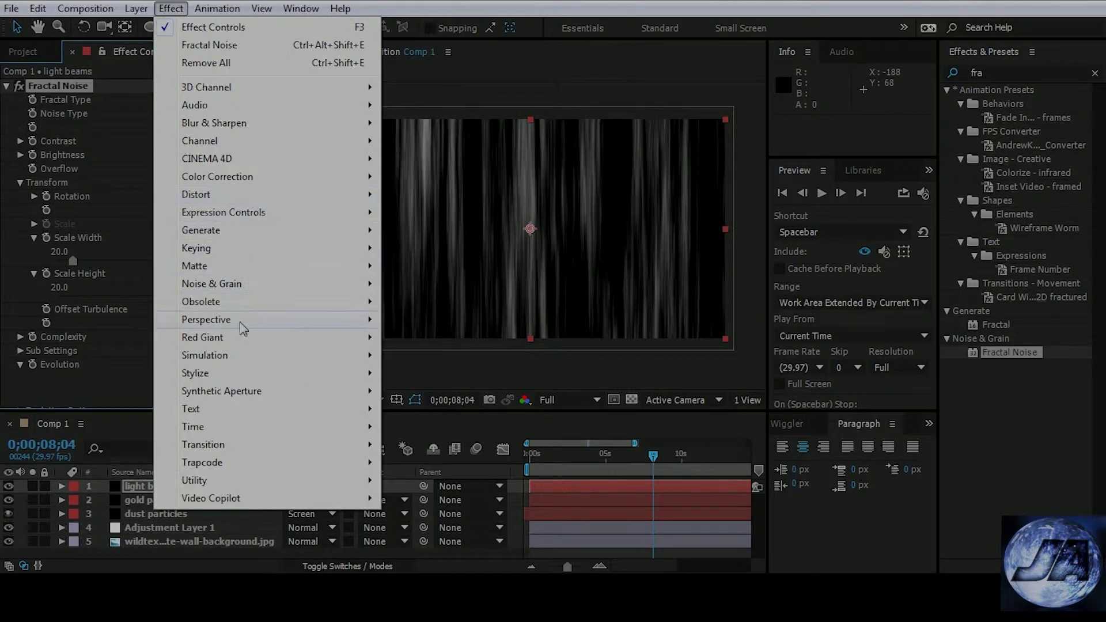
Step: Apply Linear Wipe to light beams with Wipe Angle 0 and a feathered edge
mouse_move(252, 360)
mouse_move(231, 445)
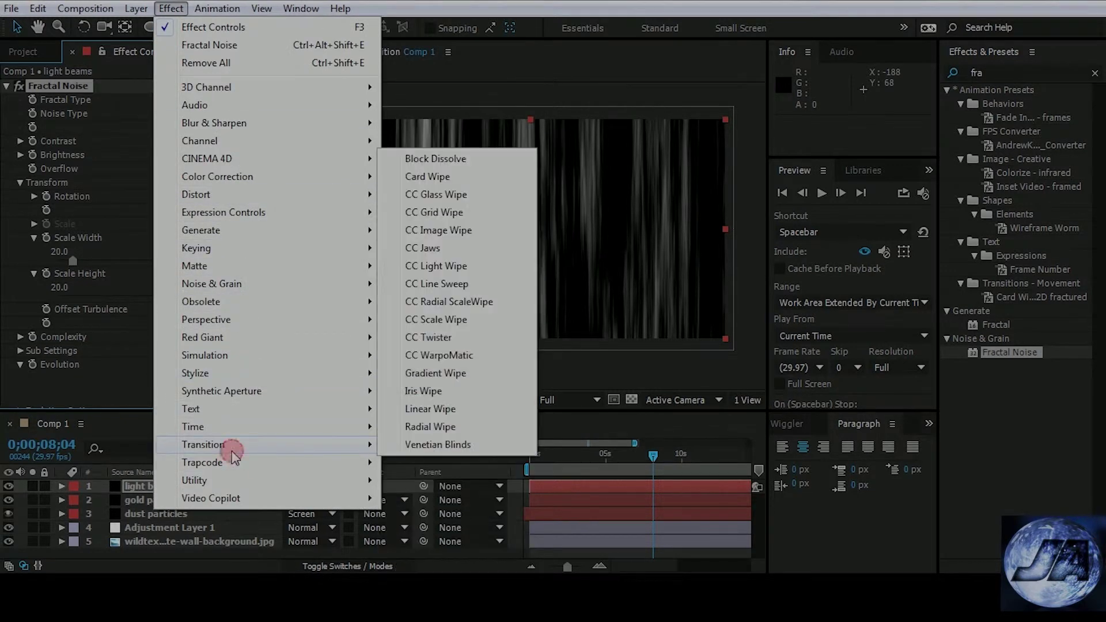
click(484, 409)
click(182, 355)
text(0)
key(Return)
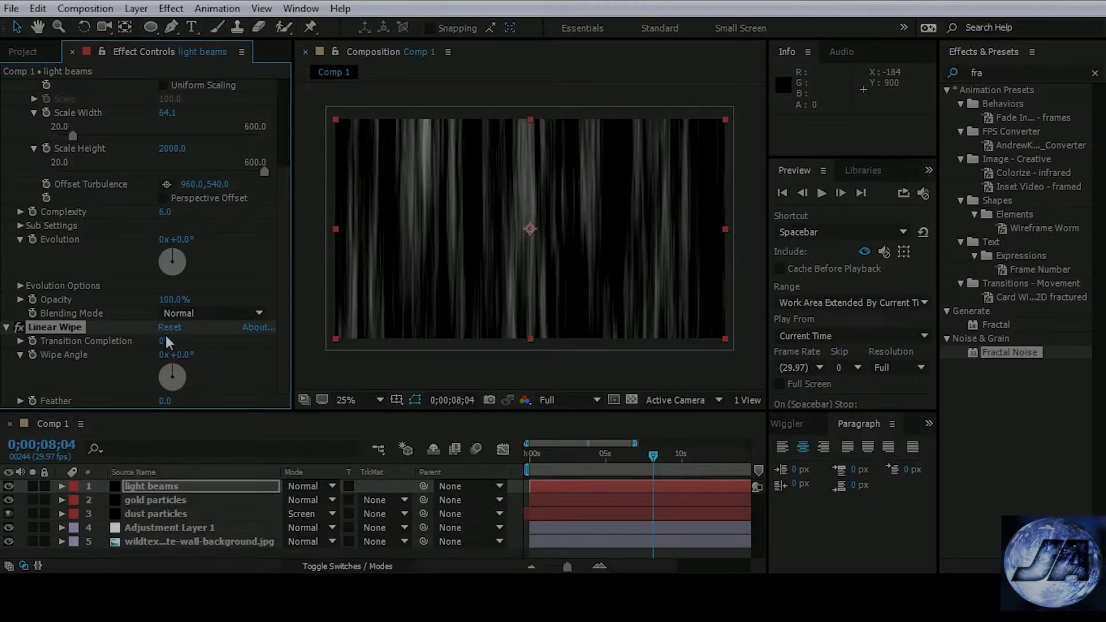
drag(175, 343, 183, 343)
drag(166, 400, 230, 400)
Step: Set the layer to Screen mode and refine the wipe to 29% completion, feather 331
click(312, 487)
click(397, 248)
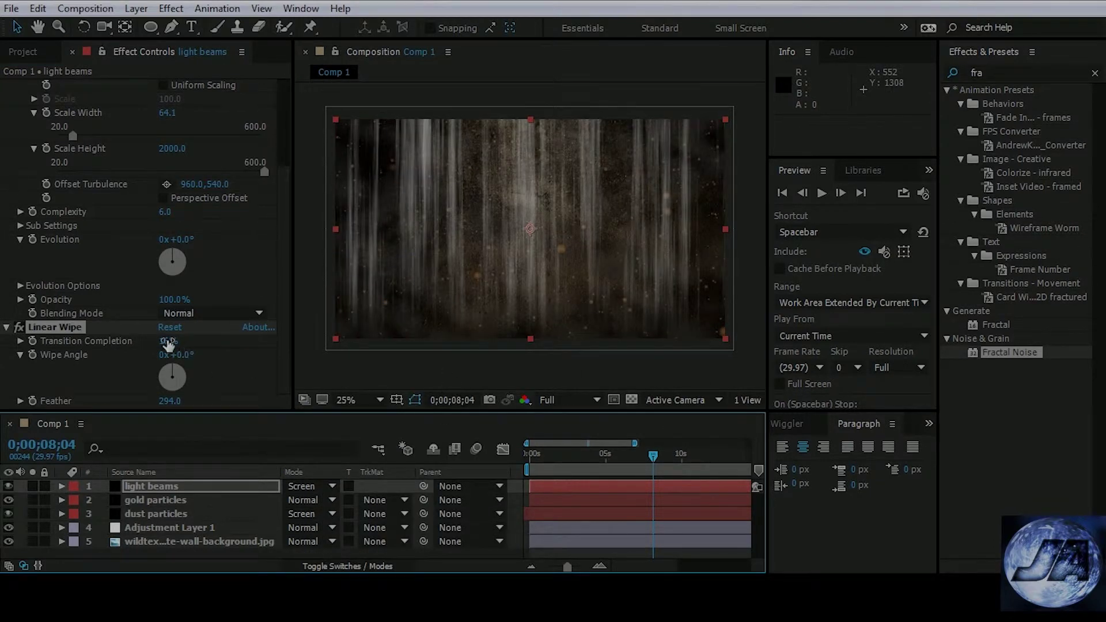
drag(168, 344, 177, 344)
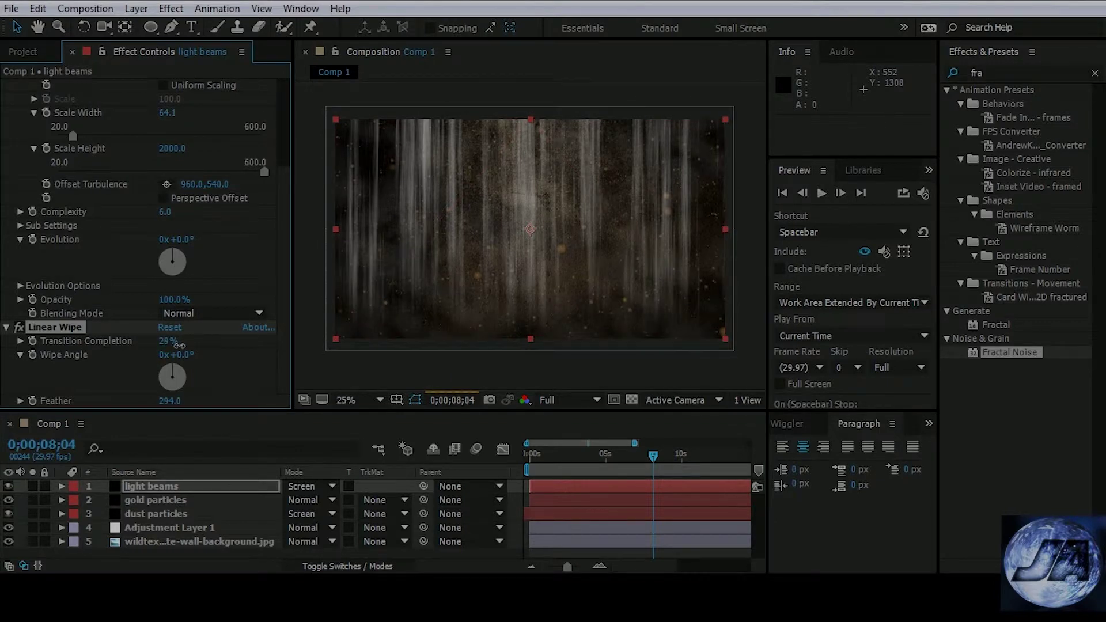
drag(172, 402, 230, 412)
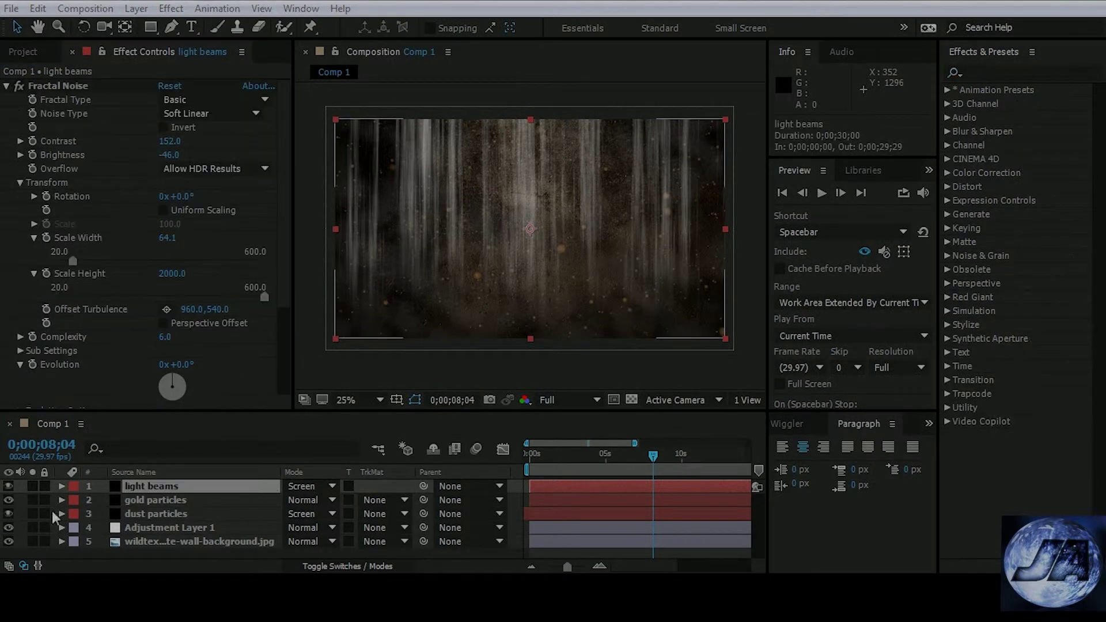
Step: Add a time expression to the Fractal Noise Evolution so the beams animate
alt+click(32, 364)
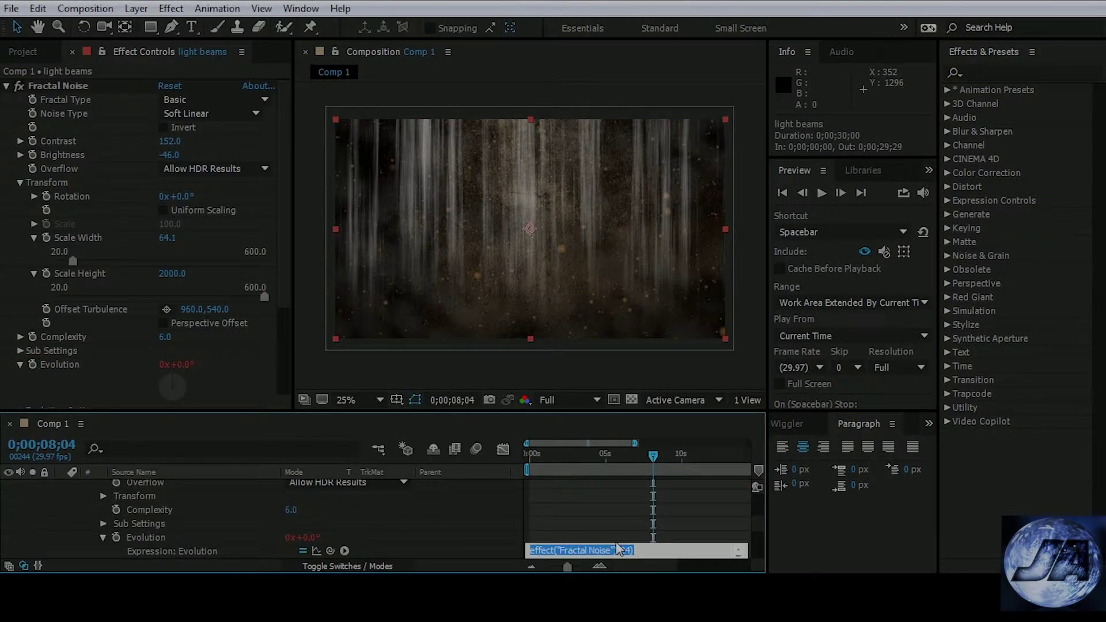
text(time*150)
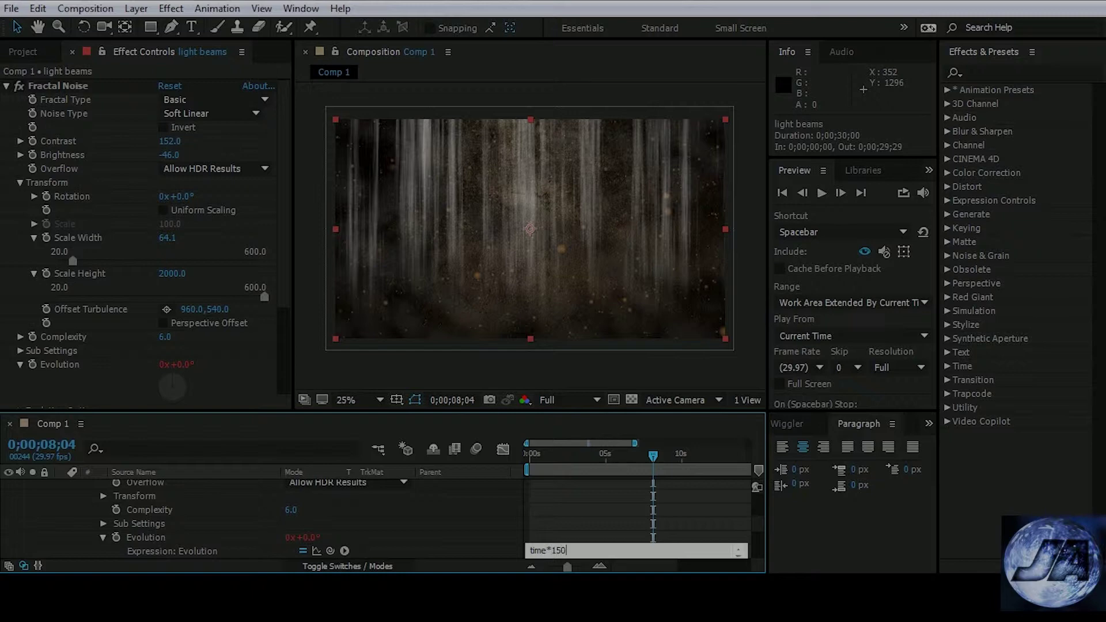
key(KP_Enter)
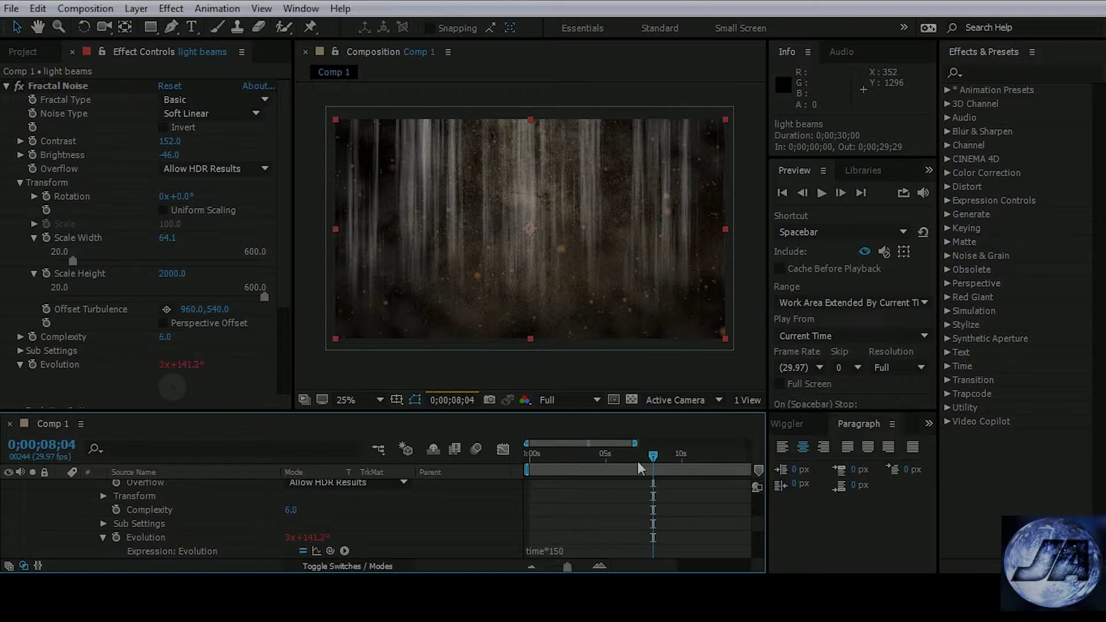
Step: Lower the gold particles layer's opacity to 75%
drag(653, 457, 633, 455)
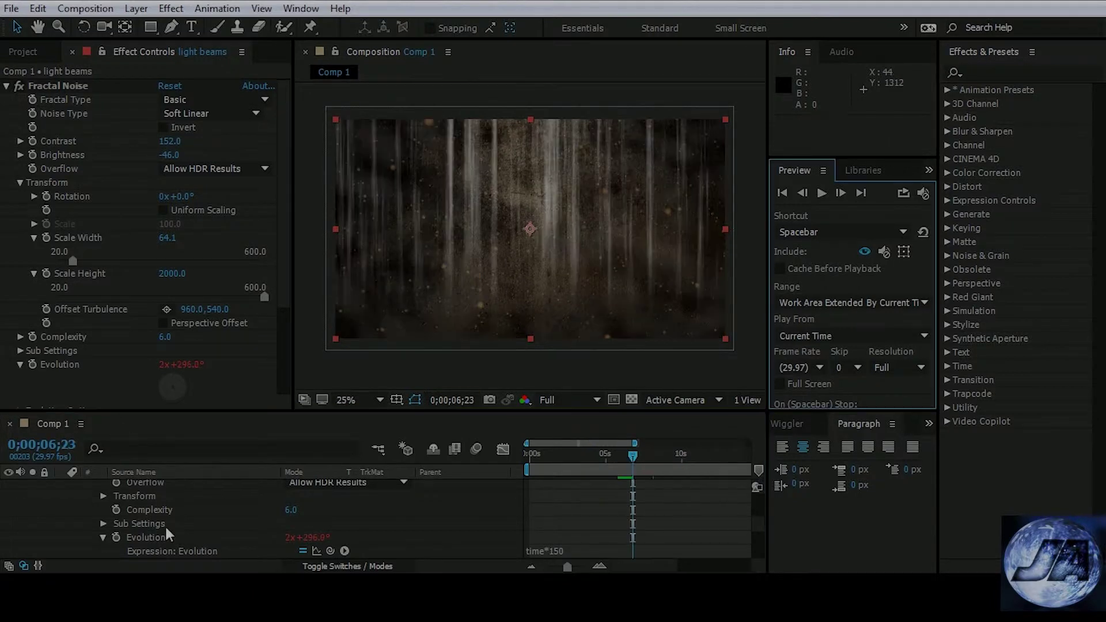
scroll(83, 526, up, 3)
scroll(239, 537, down, 10)
scroll(239, 538, up, 2)
scroll(239, 538, down, 5)
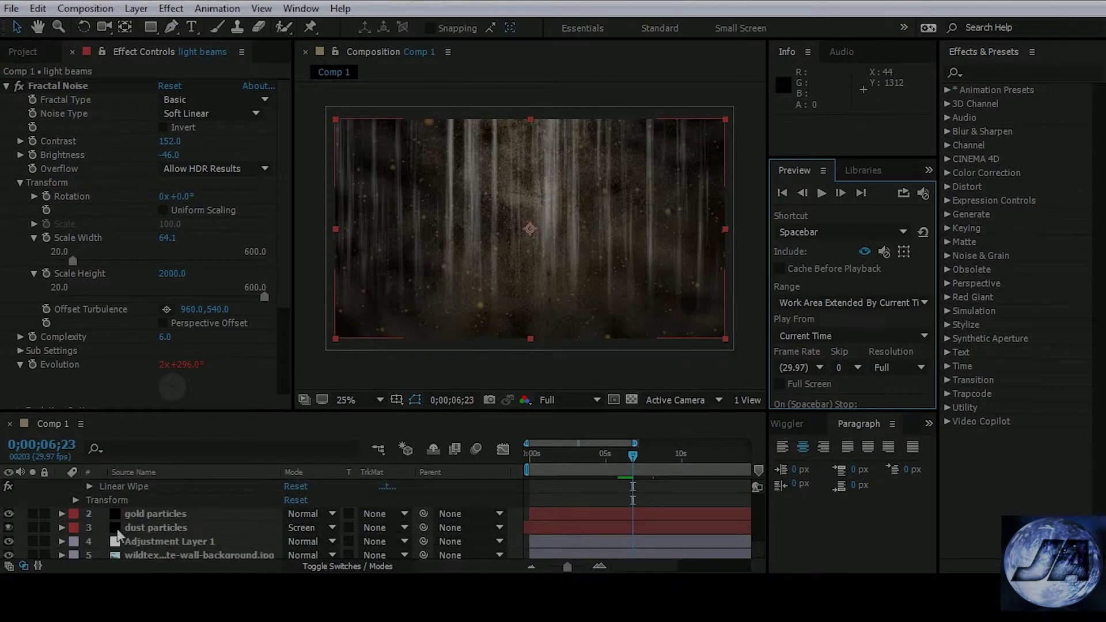
scroll(407, 526, up, 3)
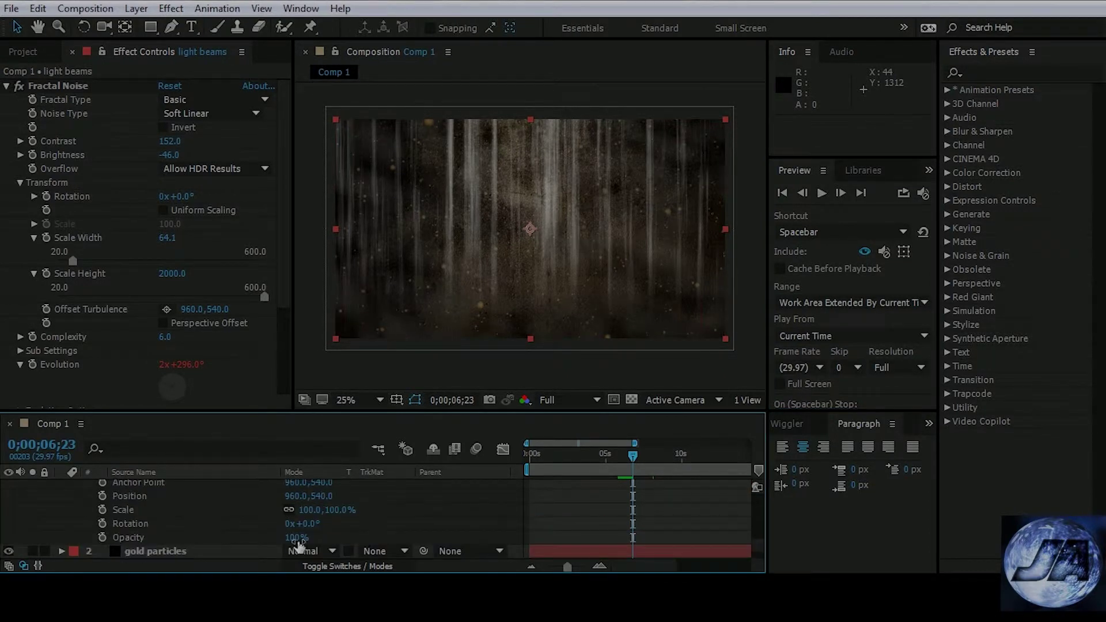
drag(296, 538, 279, 543)
scroll(231, 519, up, 5)
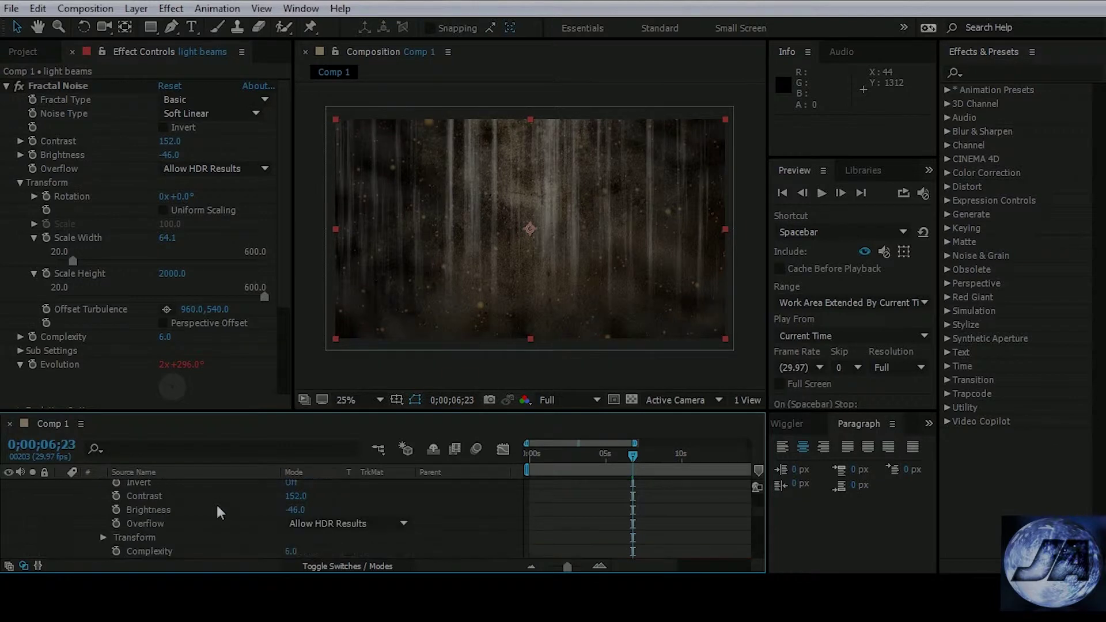
scroll(172, 514, up, 5)
Step: Duplicate light beams with Ctrl+D and enable the 3D switch on layers 1 and 2
click(62, 486)
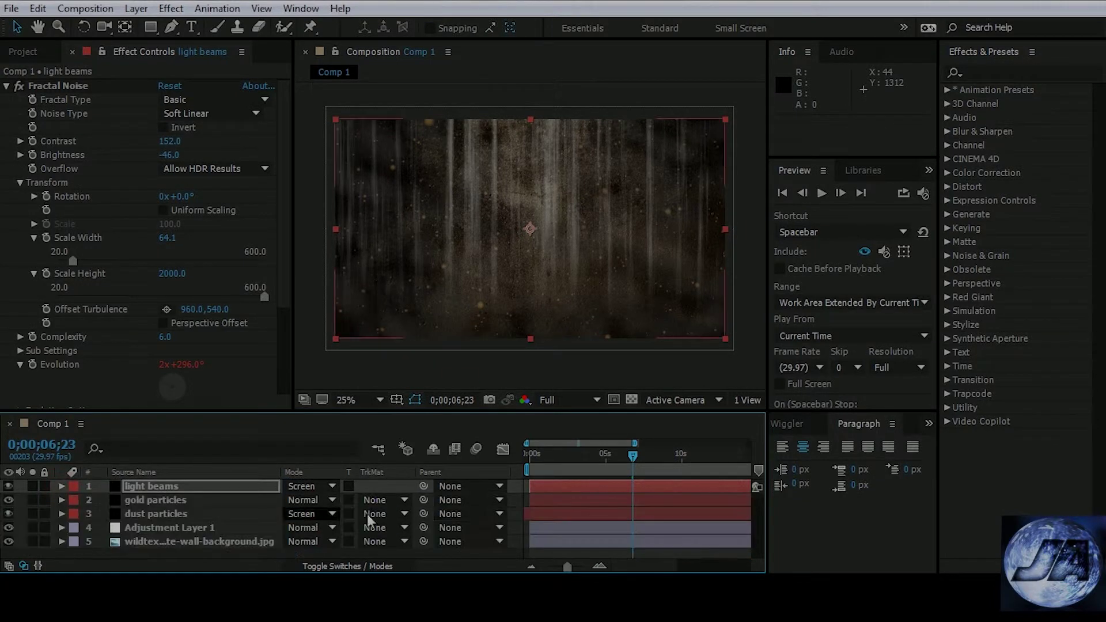
click(147, 486)
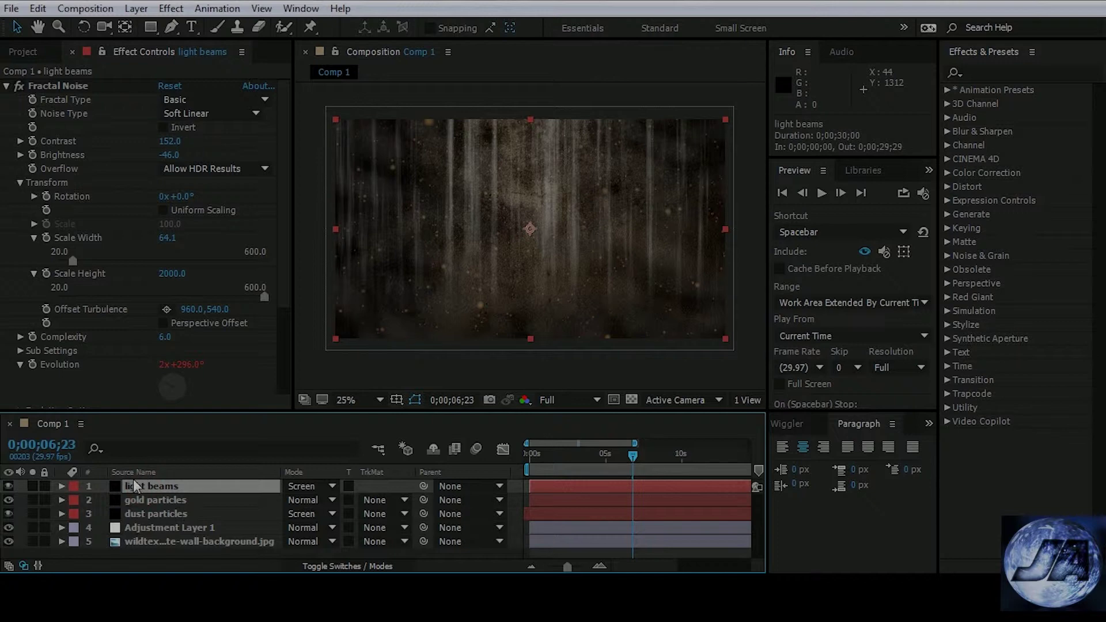
key(ctrl+d)
click(403, 564)
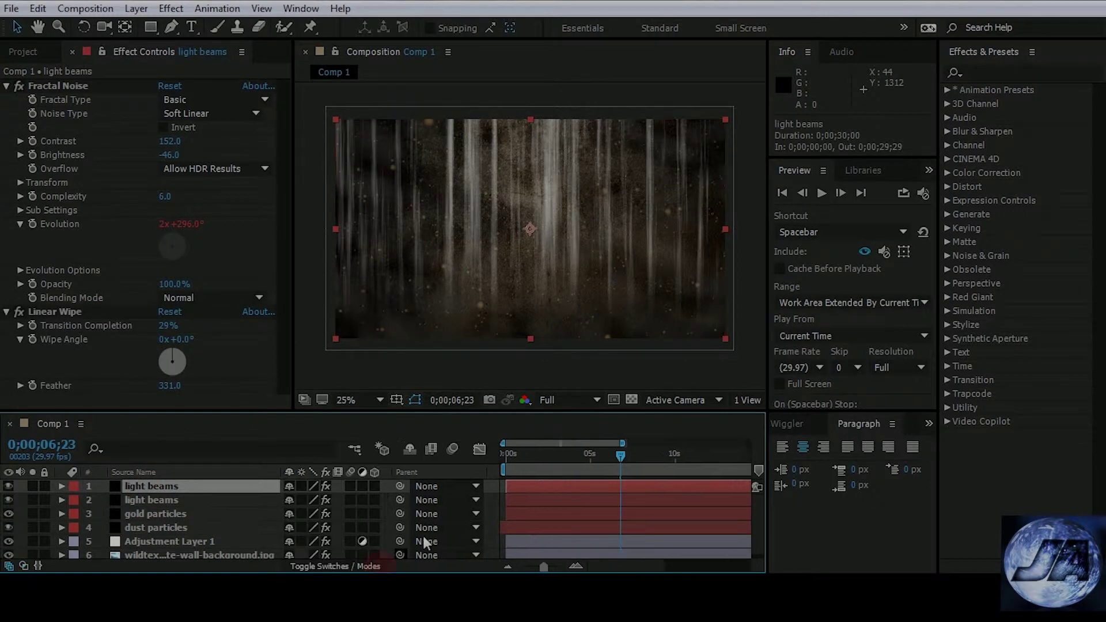
click(374, 486)
click(375, 500)
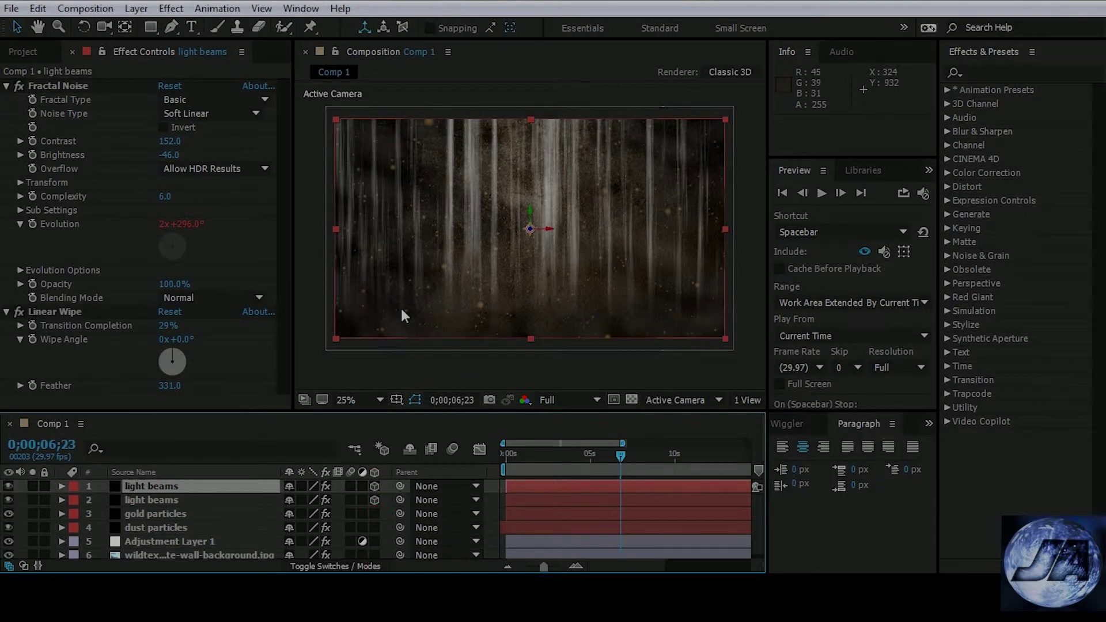
Step: Replace the top light beams copy's Evolution expression with time*150+300
click(61, 487)
click(76, 500)
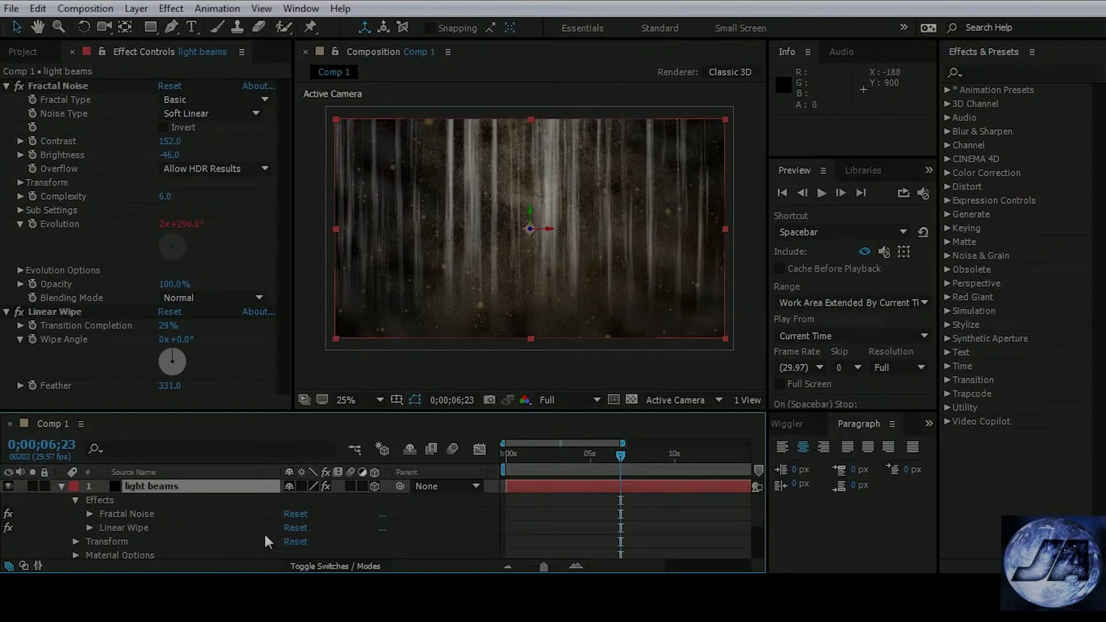
click(89, 513)
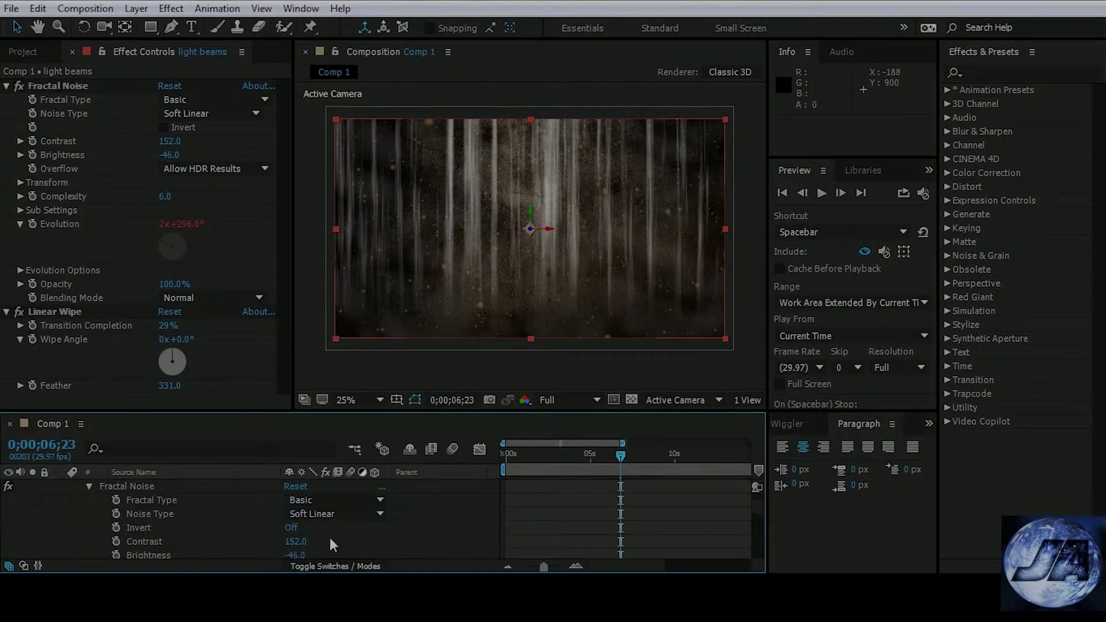
scroll(329, 534, down, 4)
click(149, 540)
alt+click(115, 541)
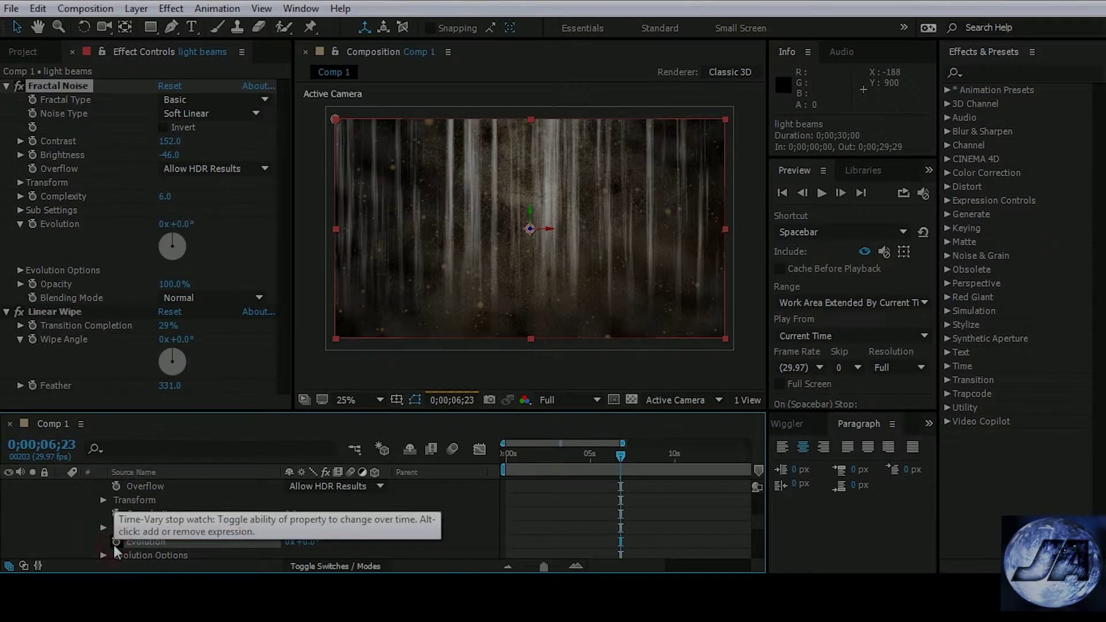
alt+click(114, 542)
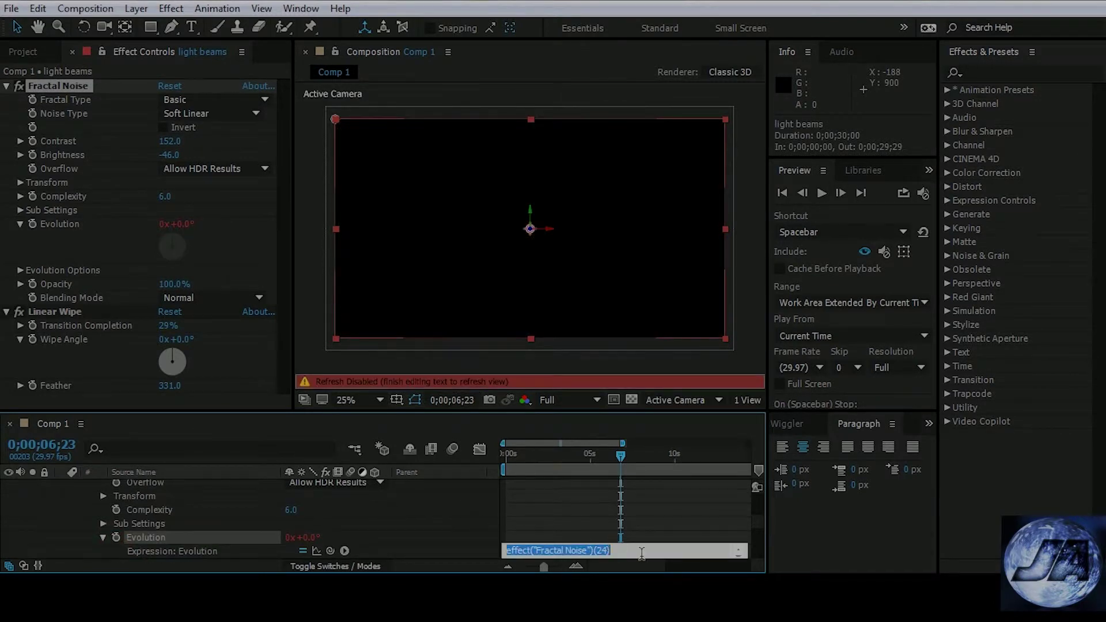
text(time*15)
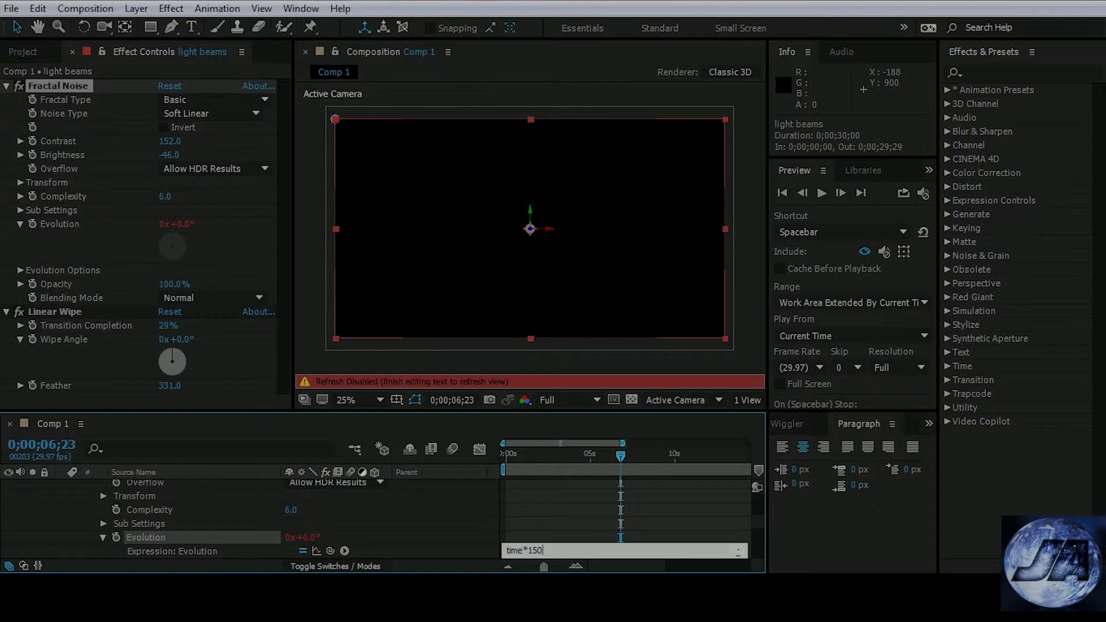
text(0)
key(KP_Enter)
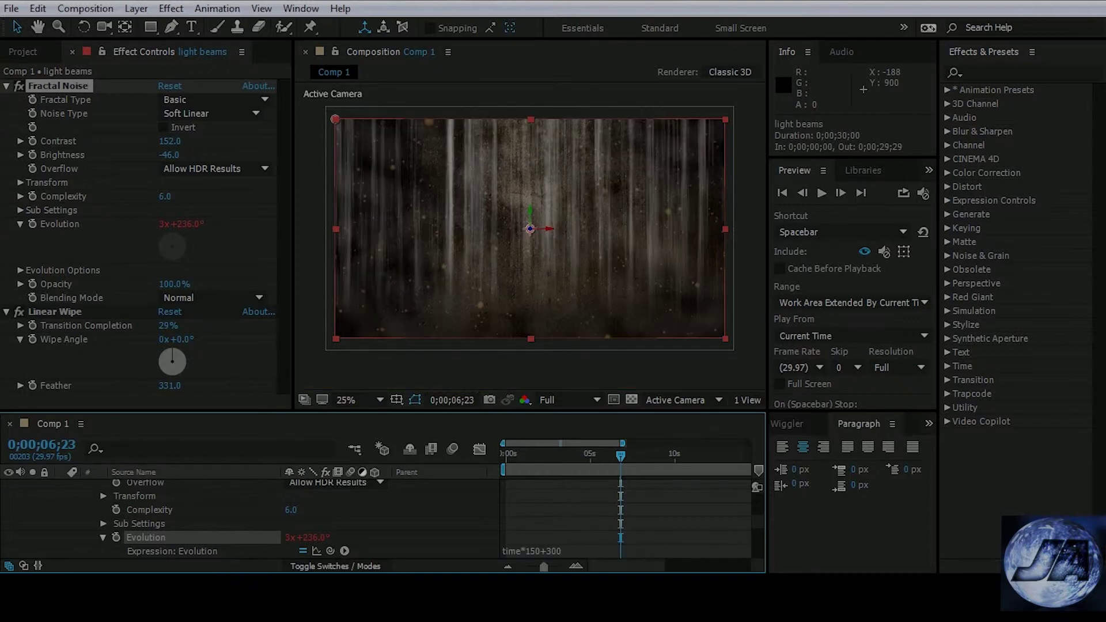
scroll(54, 488, up, 5)
click(60, 486)
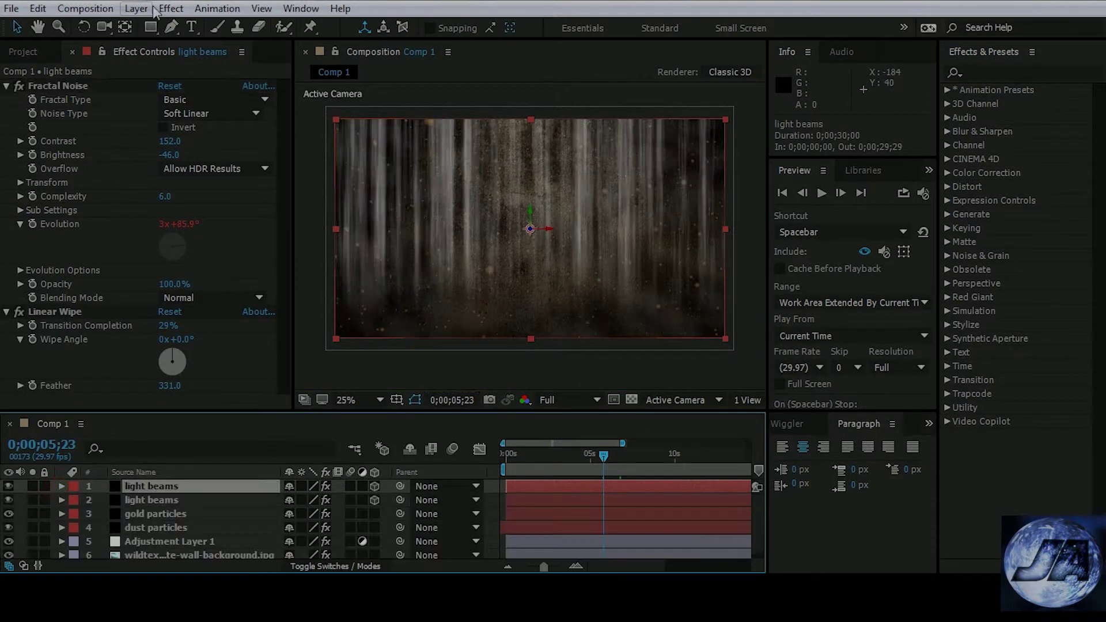
Step: Add a new two-node camera layer named Camera 1 to the composition
click(135, 8)
mouse_move(195, 3)
click(522, 58)
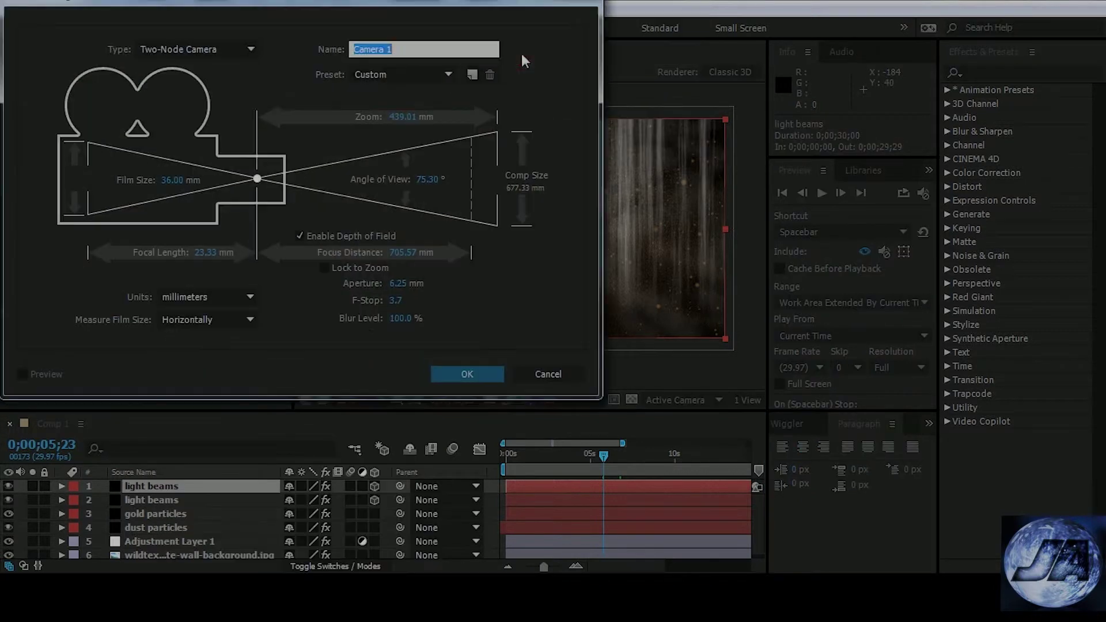
click(467, 372)
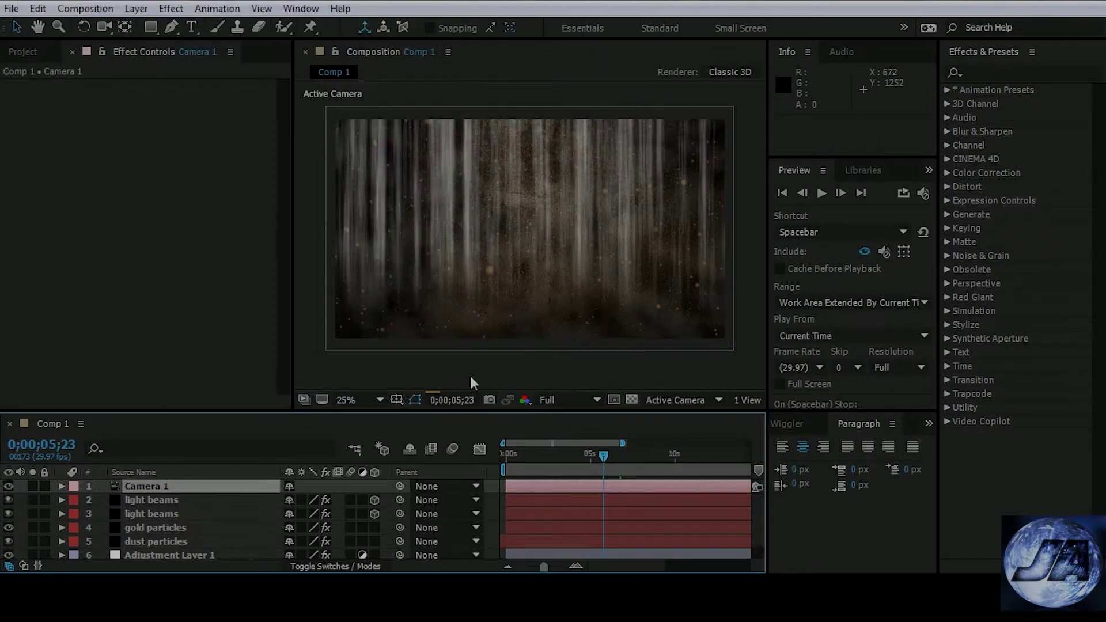
Step: Inspect the light beams layers' depths in Top view, then return to the Camera 1 view
click(680, 400)
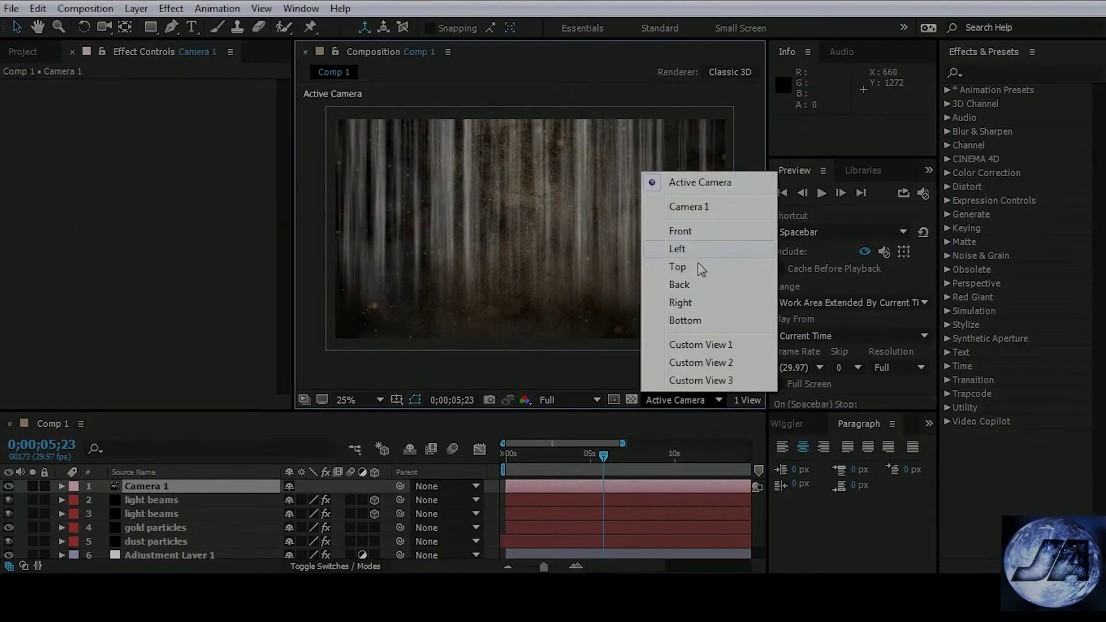
click(680, 267)
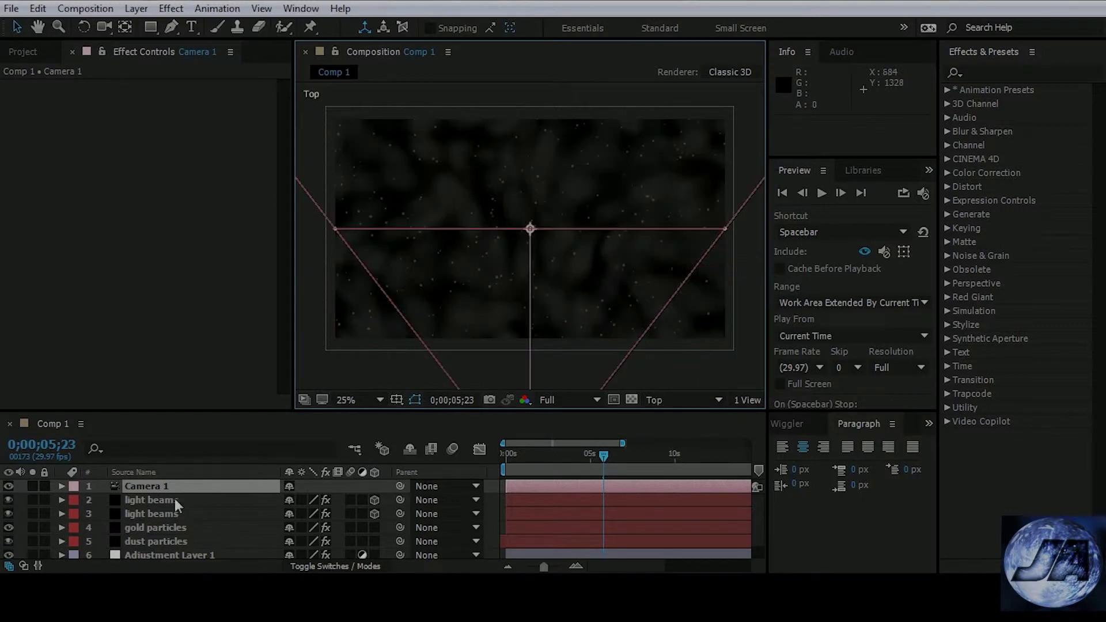
click(175, 499)
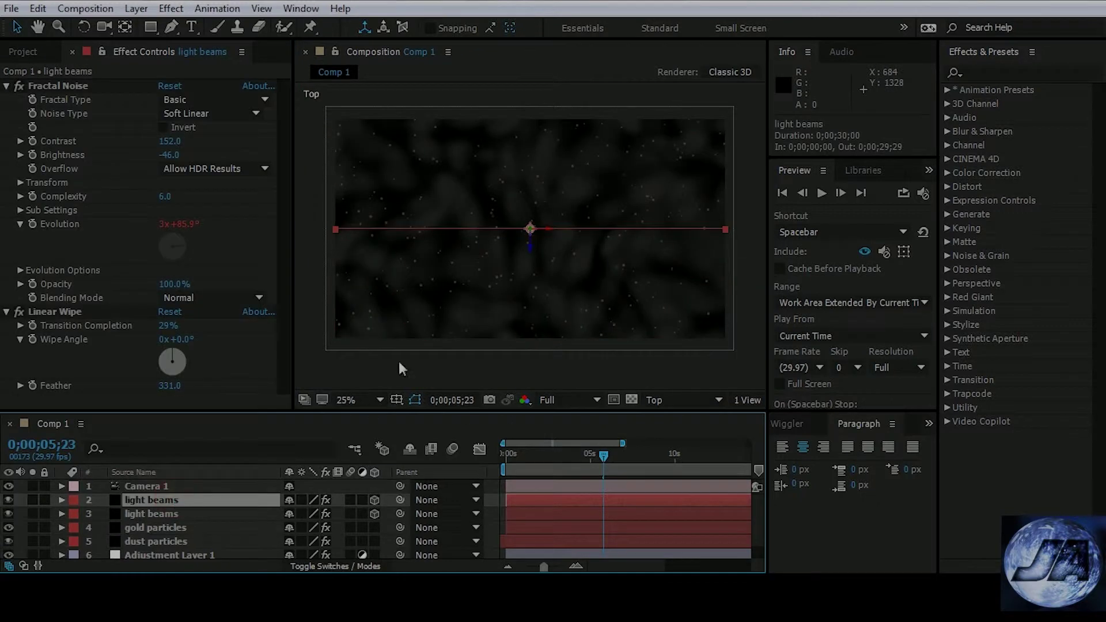
click(151, 513)
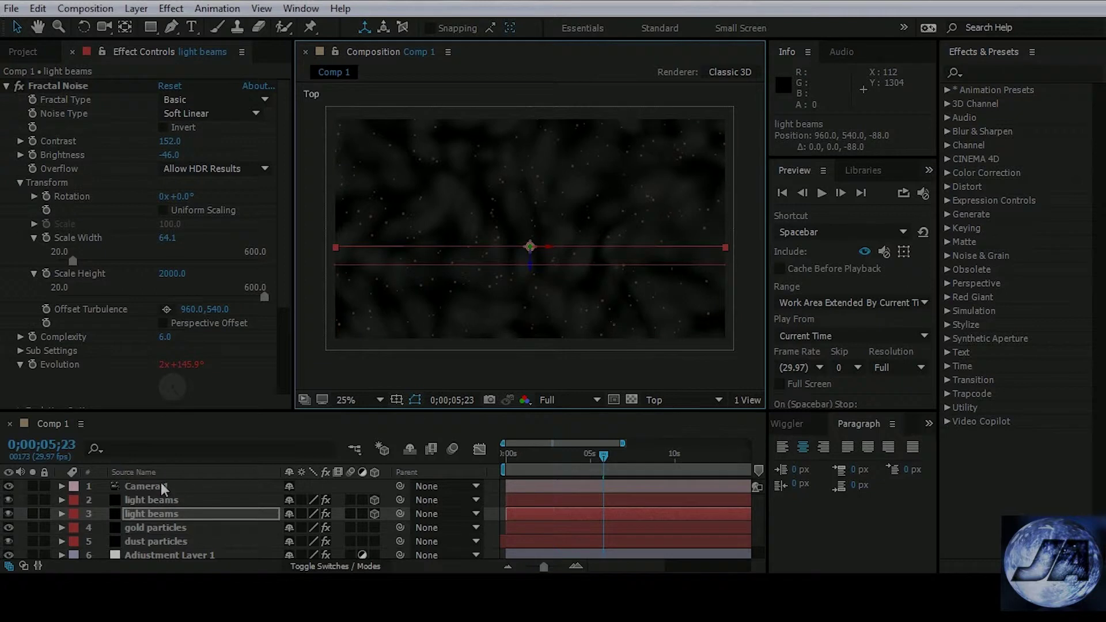
click(672, 401)
click(669, 208)
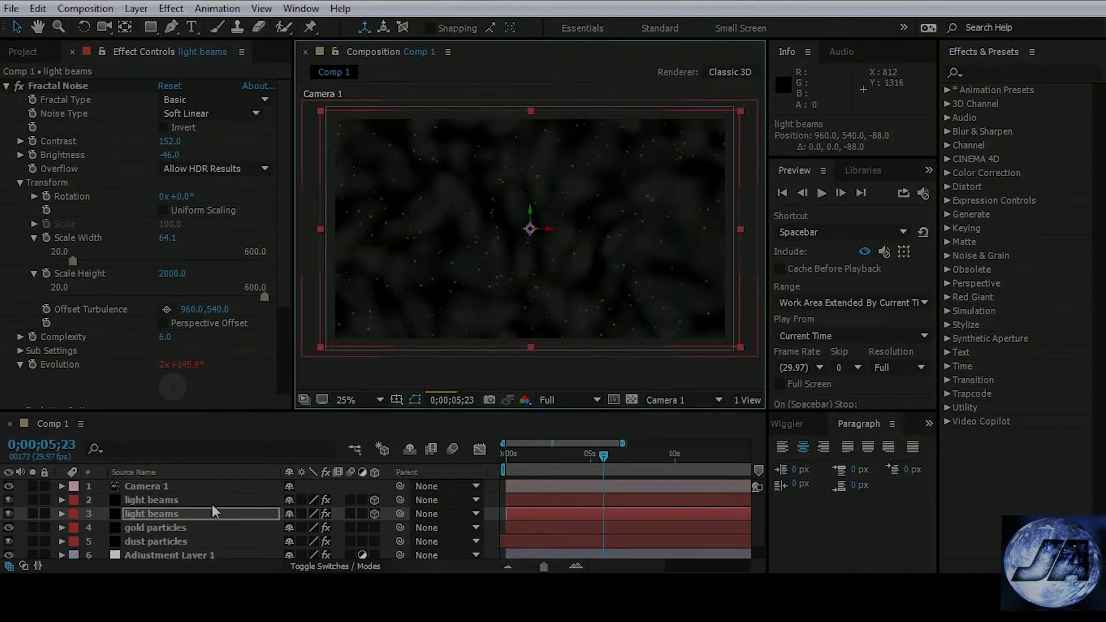
click(168, 500)
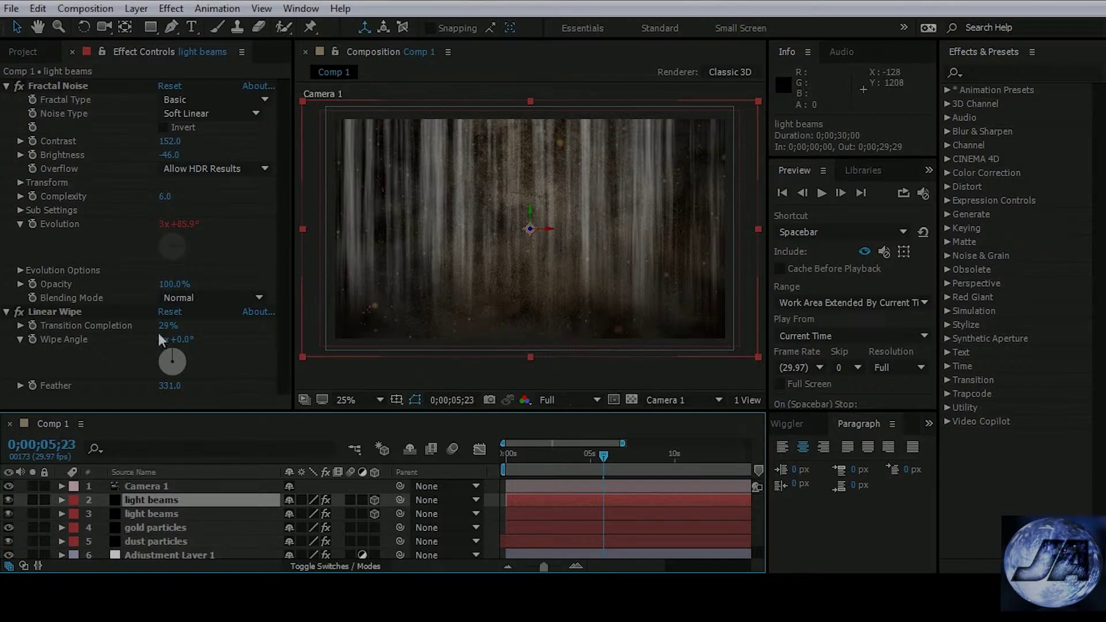
click(85, 30)
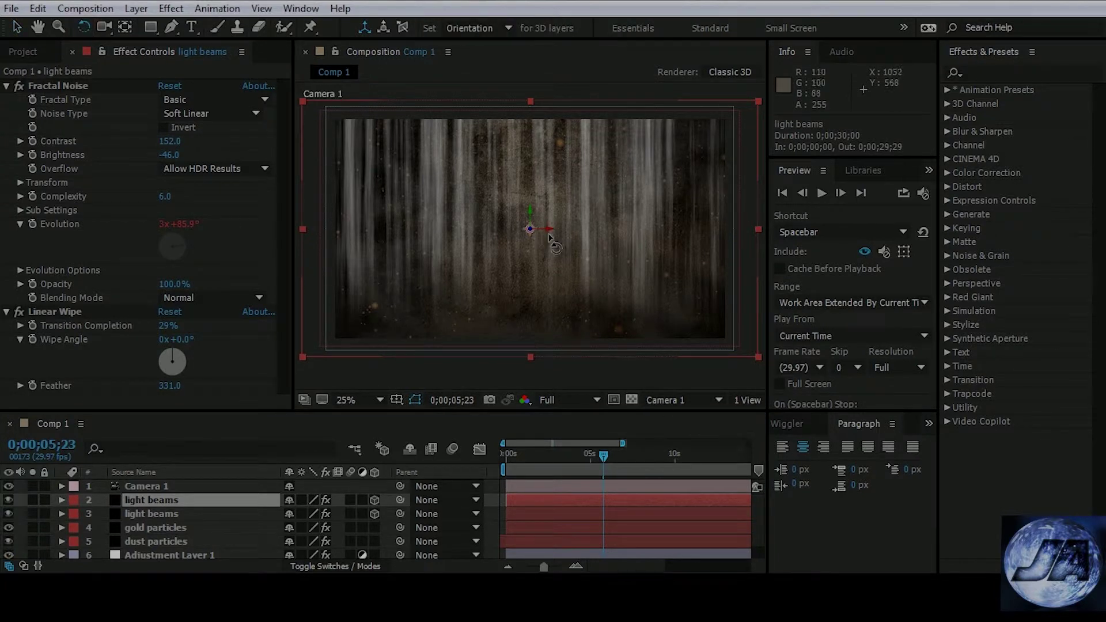
Step: Move the light beams layer up in the frame and scale it to about 104% × 101%
click(548, 231)
drag(547, 230, 552, 227)
key(ctrl+z)
key(ctrl+z)
click(17, 27)
drag(471, 194, 467, 176)
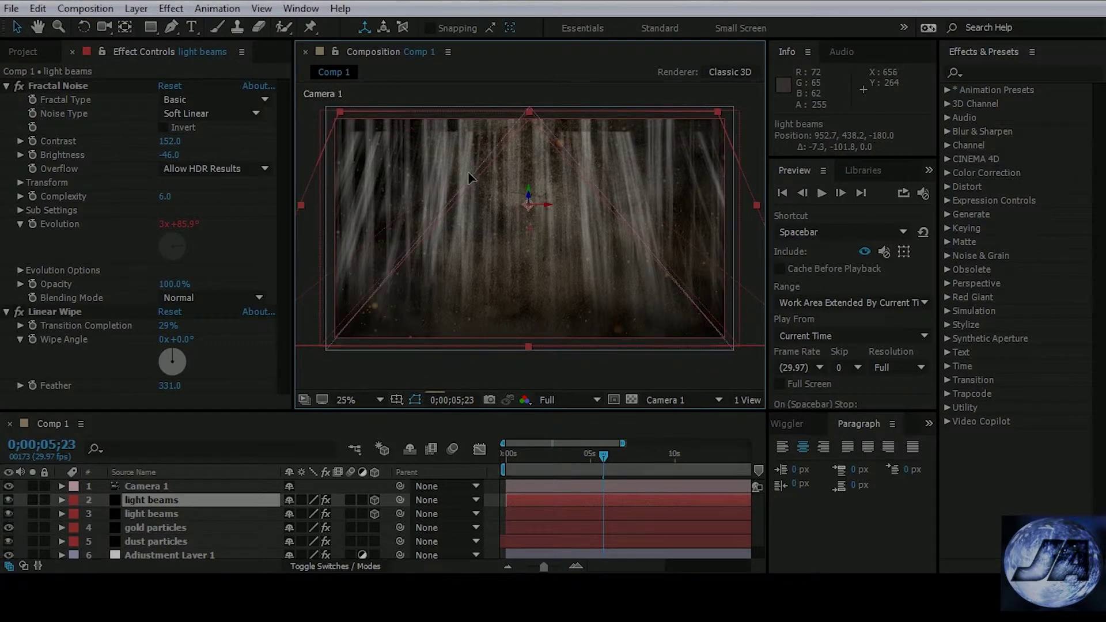
drag(717, 111, 724, 112)
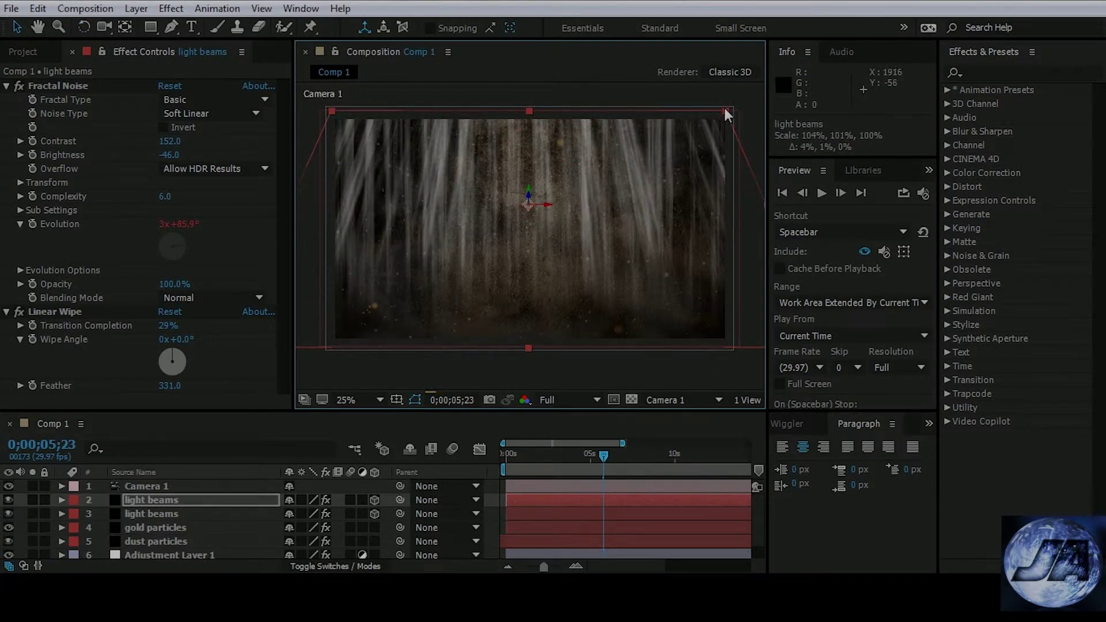
click(218, 488)
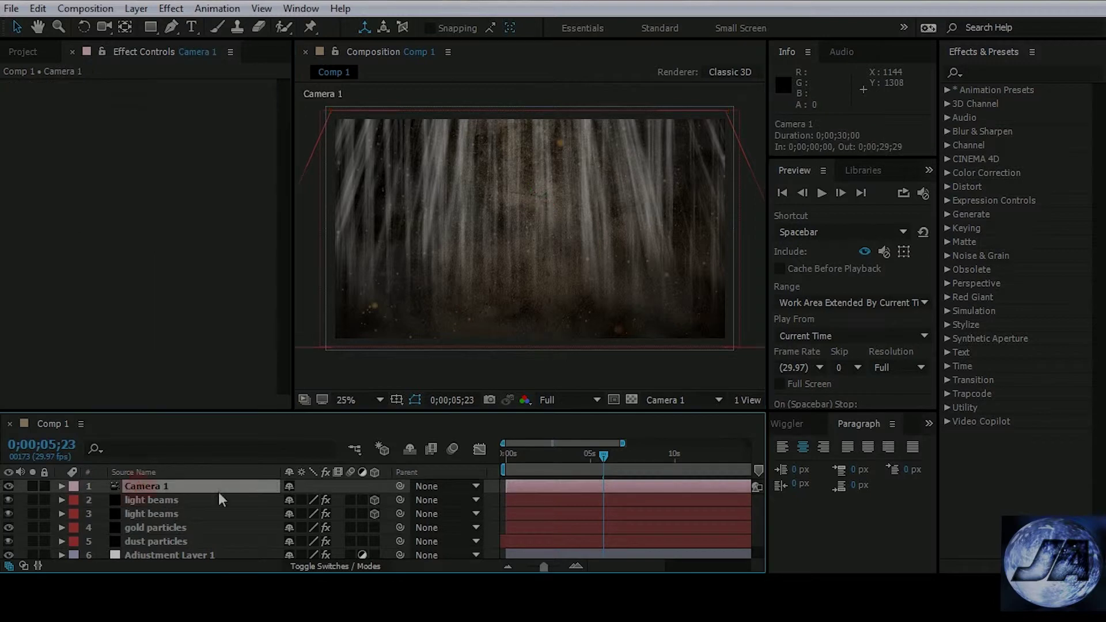
Step: Keyframe Camera 1's Position at 0s with Z pulled back to -1333.4
click(63, 486)
click(72, 500)
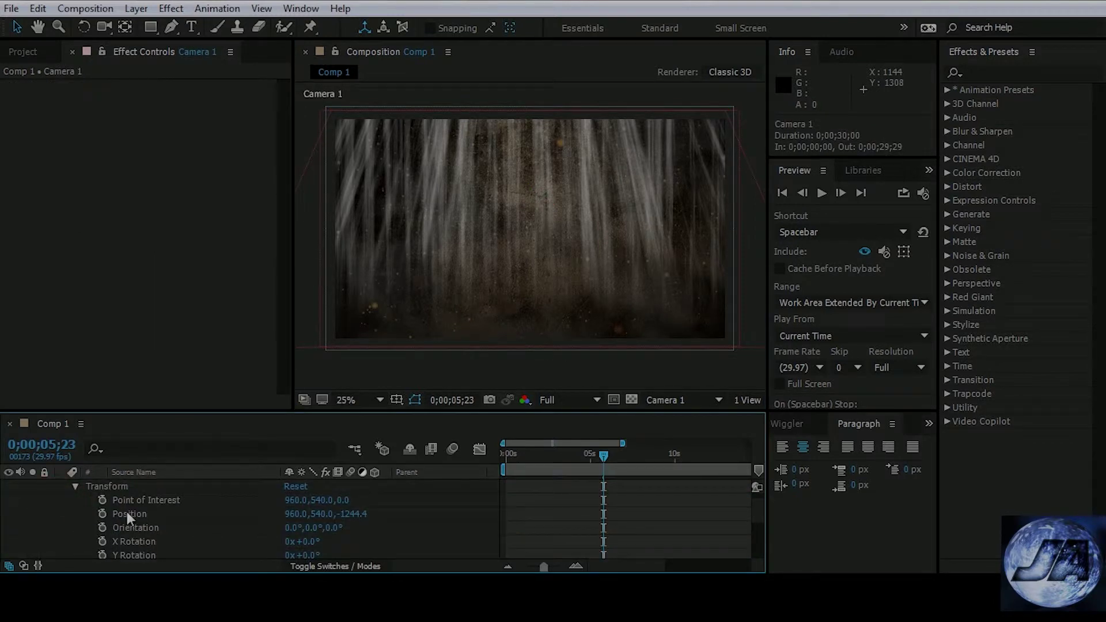
key(Home)
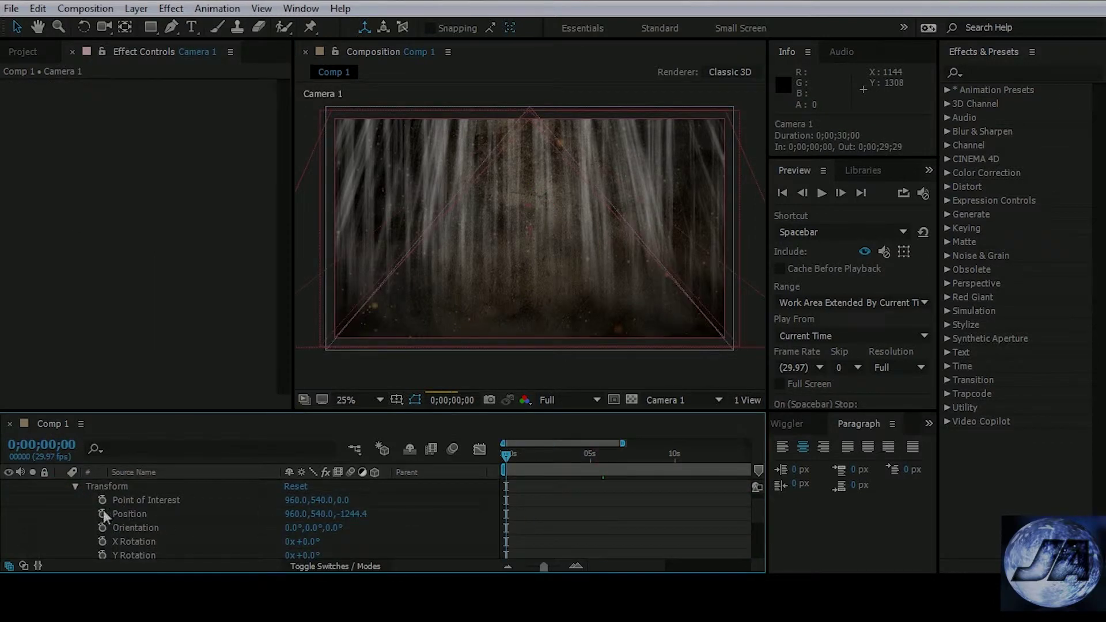
click(102, 512)
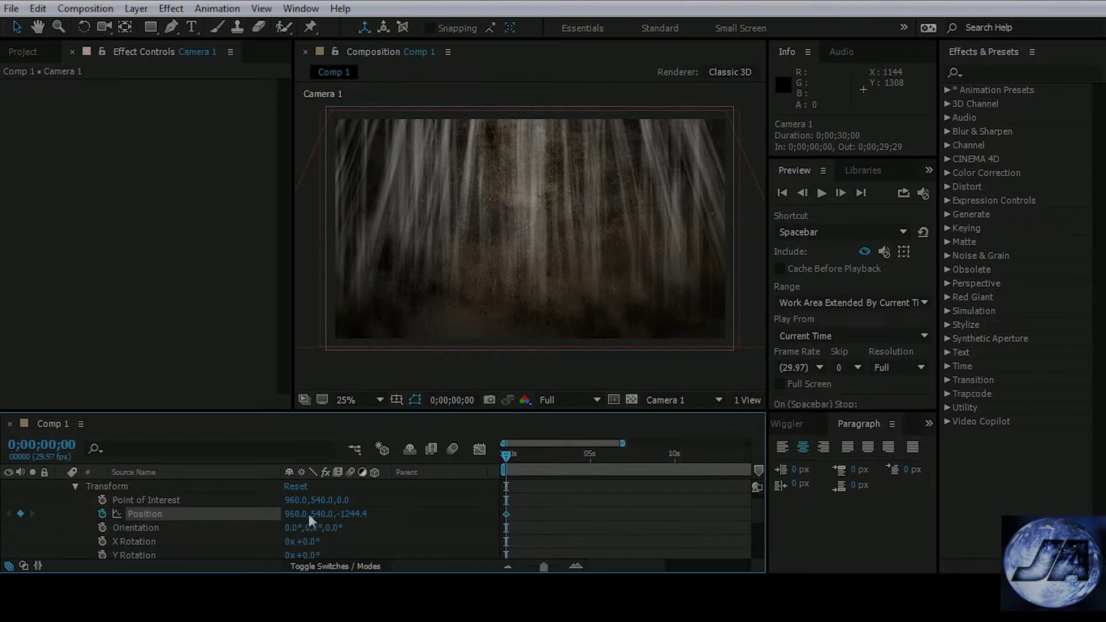
drag(357, 520, 293, 526)
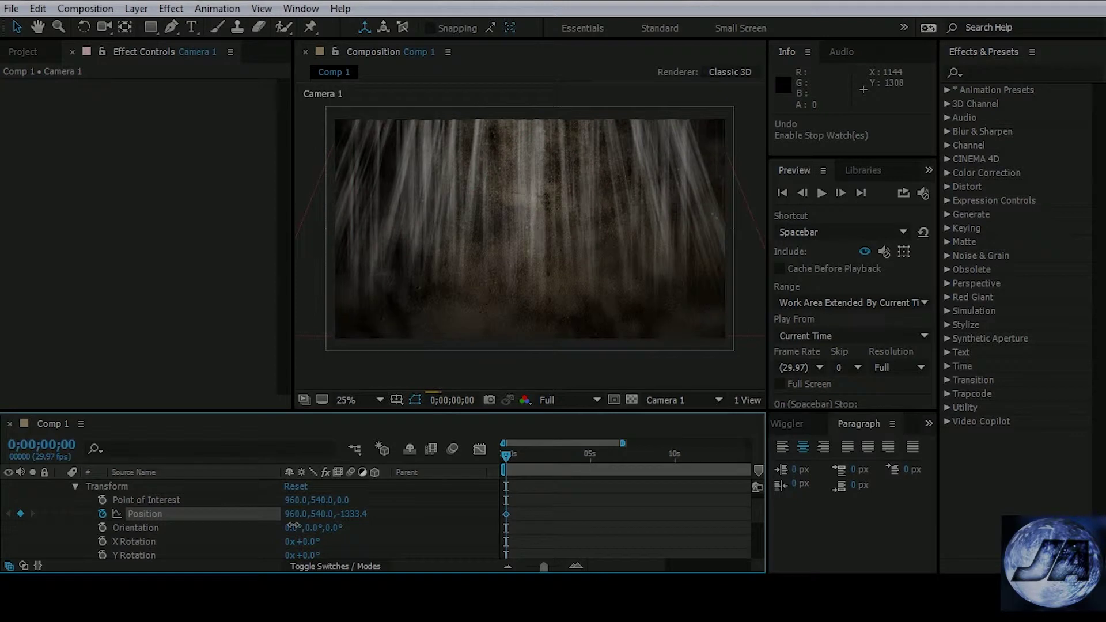
Step: At 0;00;07;14, push Camera 1's Position Z forward to -704.4 and collapse the layer
drag(506, 455, 632, 455)
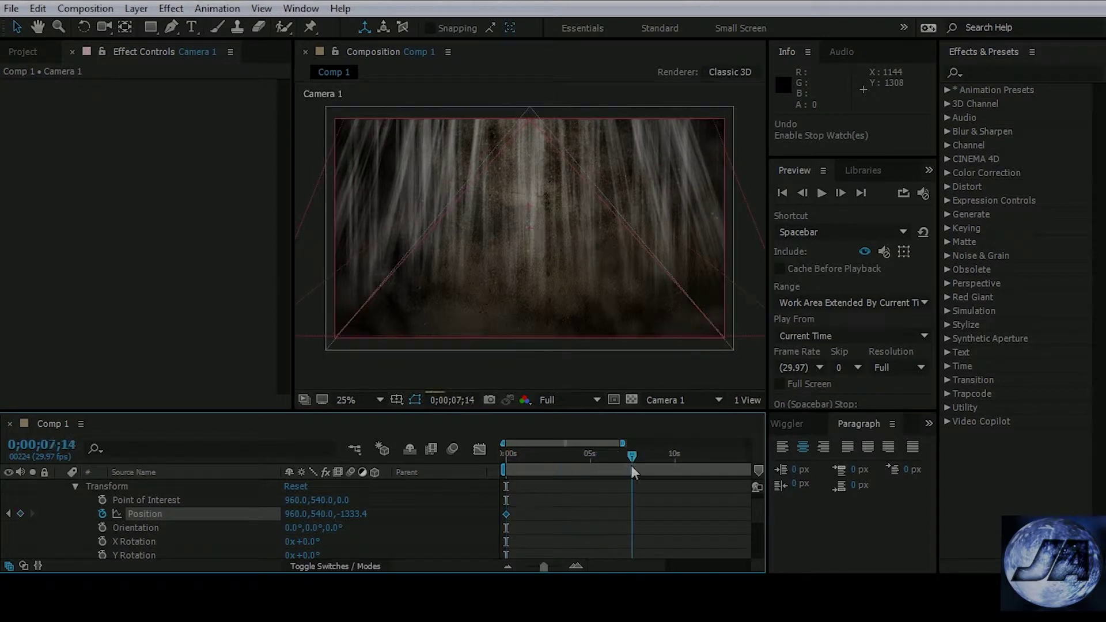
drag(352, 517, 488, 498)
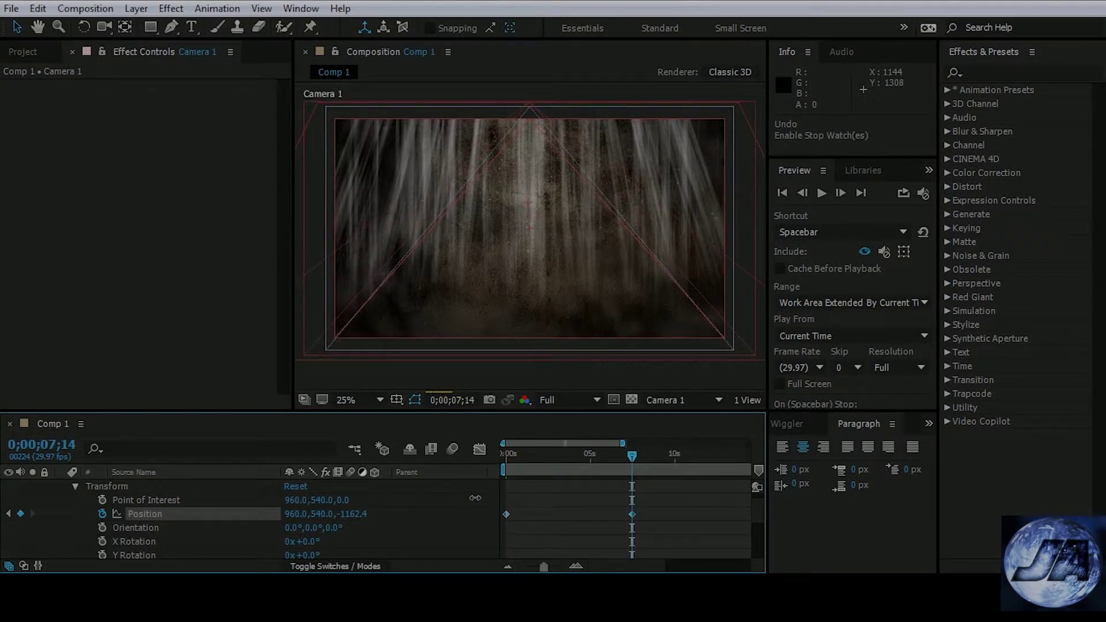
drag(496, 497, 660, 494)
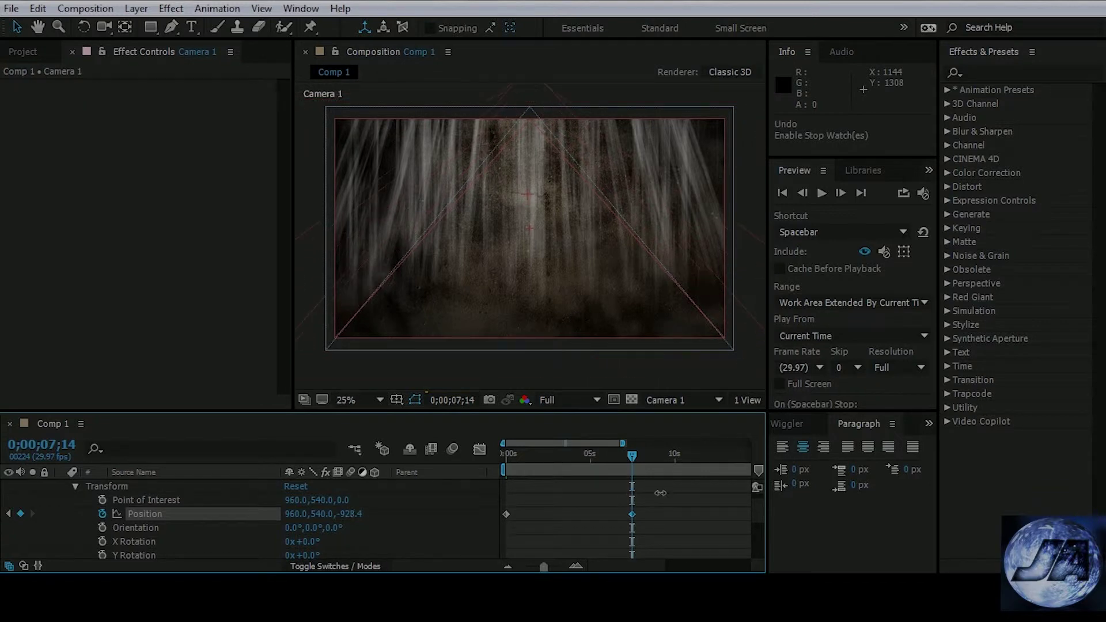
drag(677, 465, 817, 499)
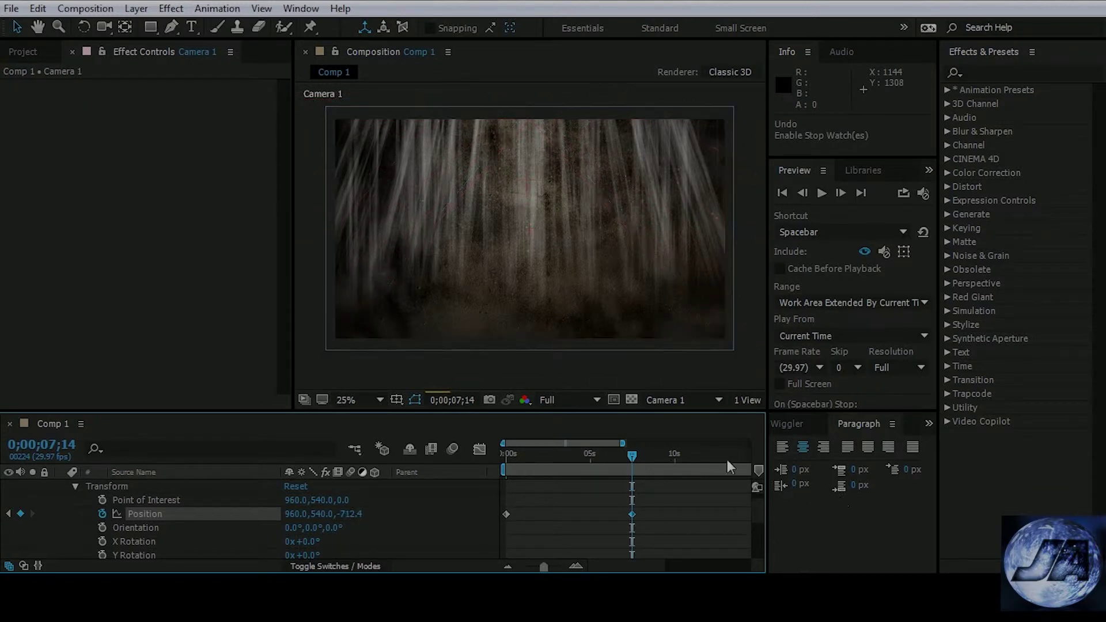
scroll(727, 460, up, 2)
scroll(197, 507, down, 1)
scroll(197, 506, up, 2)
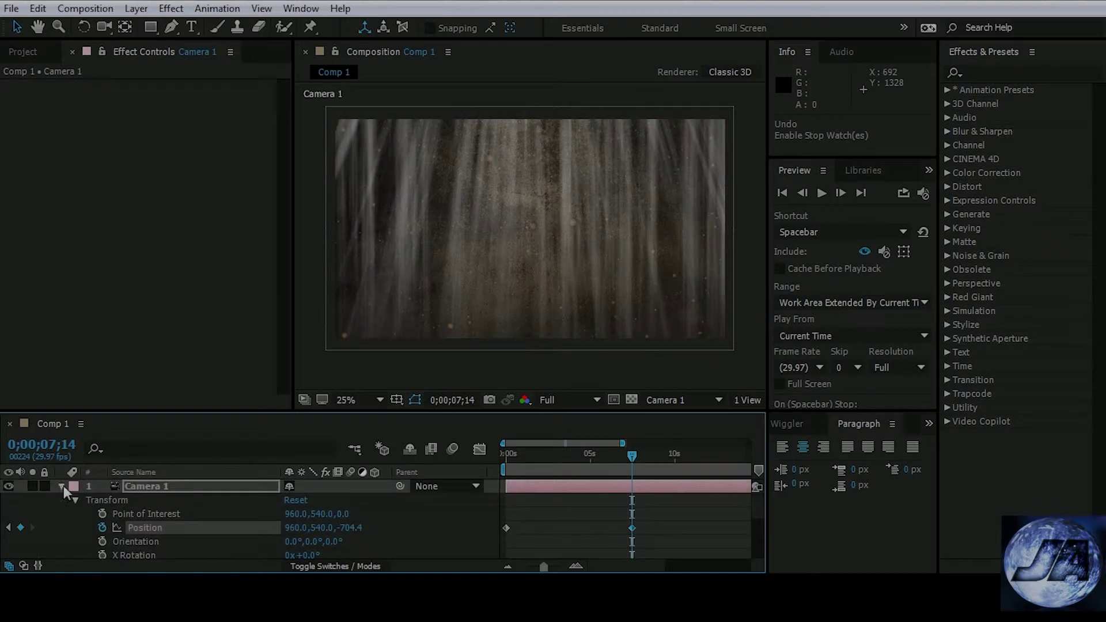
click(61, 486)
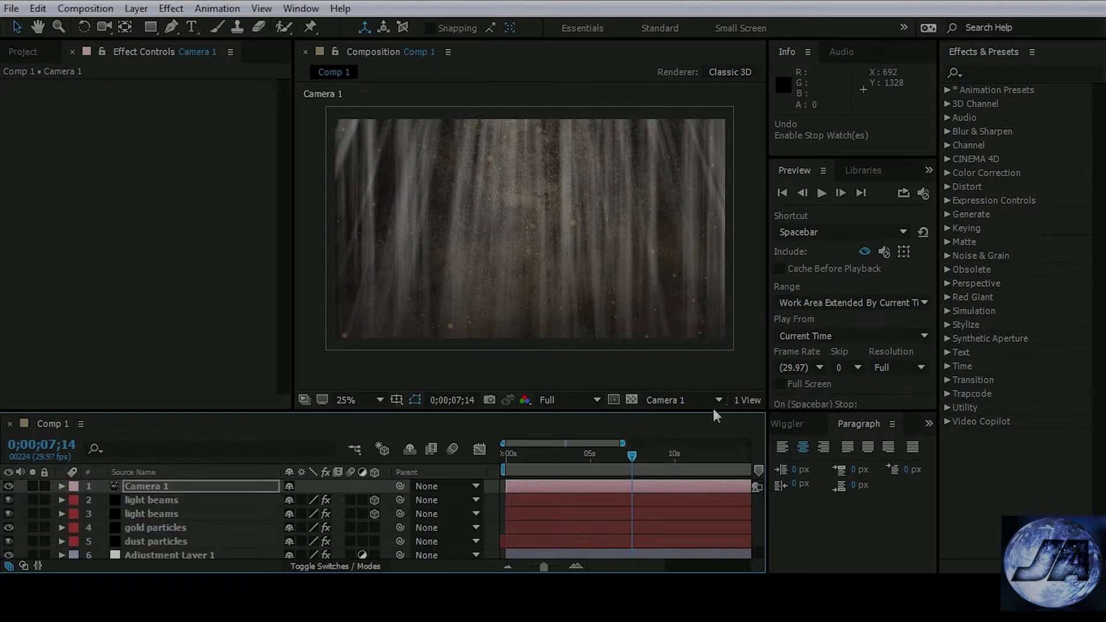
Step: In Top view, drag the upper light beams layer about 216 units nearer the camera
click(681, 401)
click(695, 266)
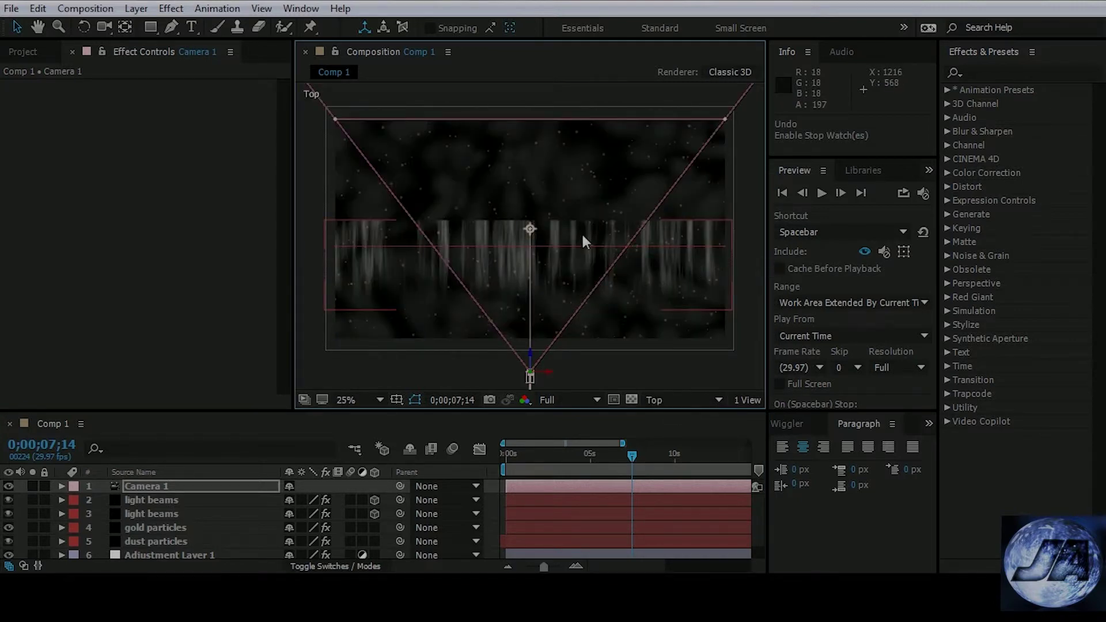
click(582, 232)
drag(546, 221, 546, 277)
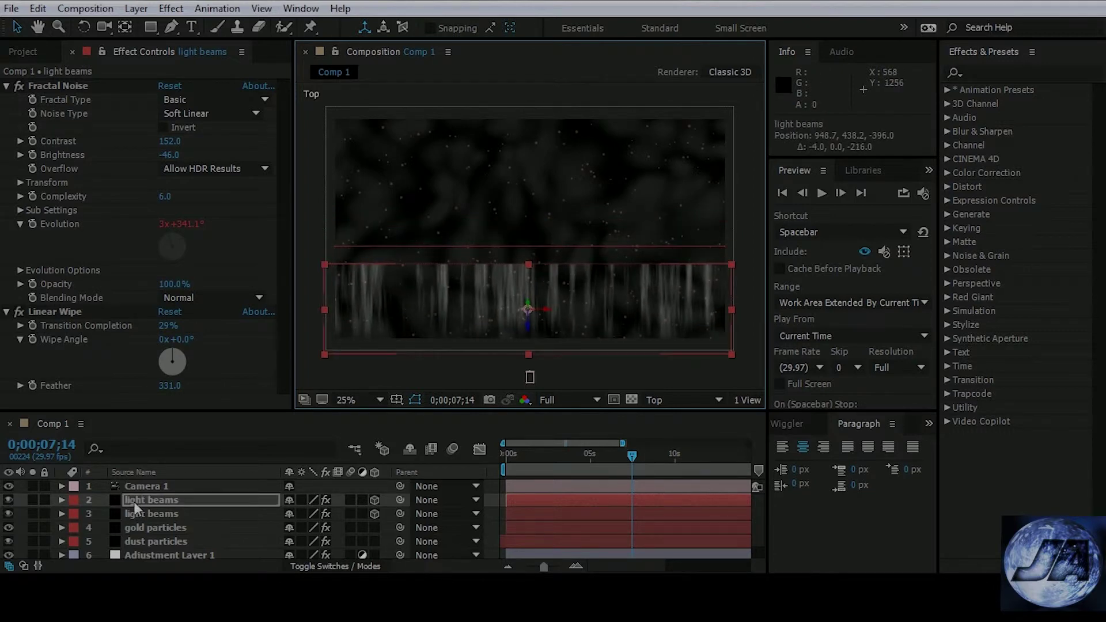
Step: Switch back to the Camera 1 view and preview the animation from the start
click(273, 487)
click(668, 403)
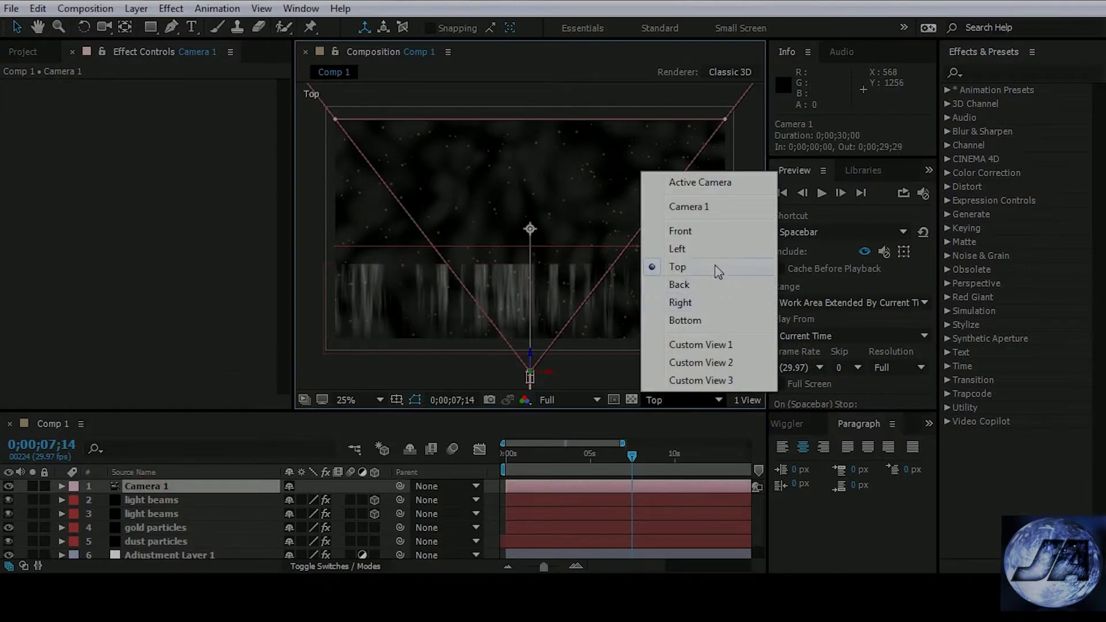
click(738, 209)
drag(634, 457, 499, 483)
click(824, 191)
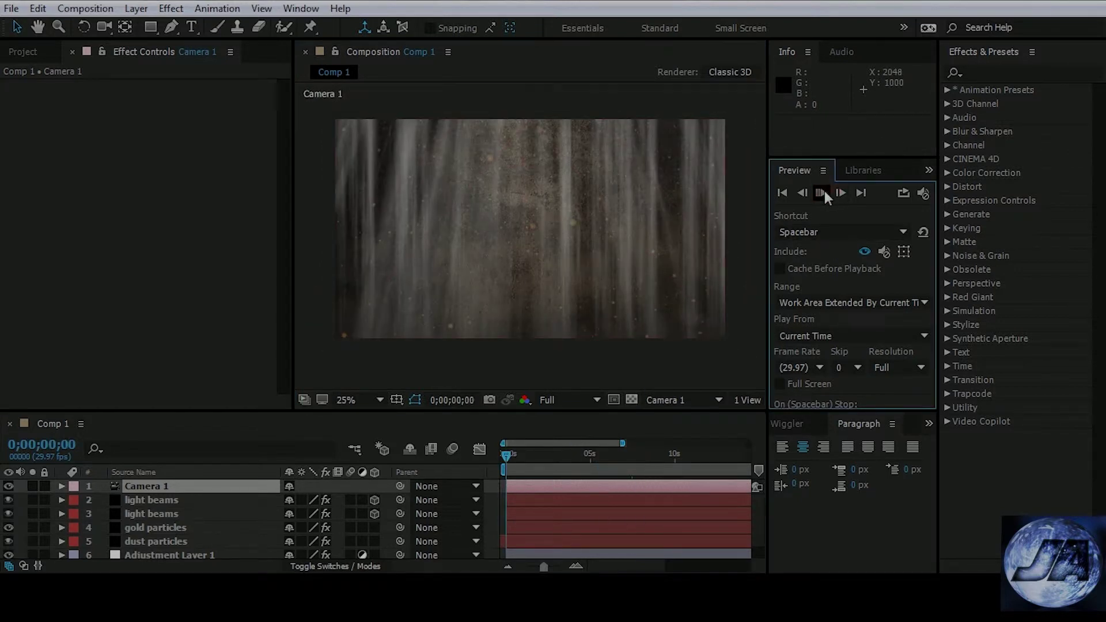
Step: Solo both light beams layers and preview them on their own
click(33, 485)
click(32, 513)
click(821, 192)
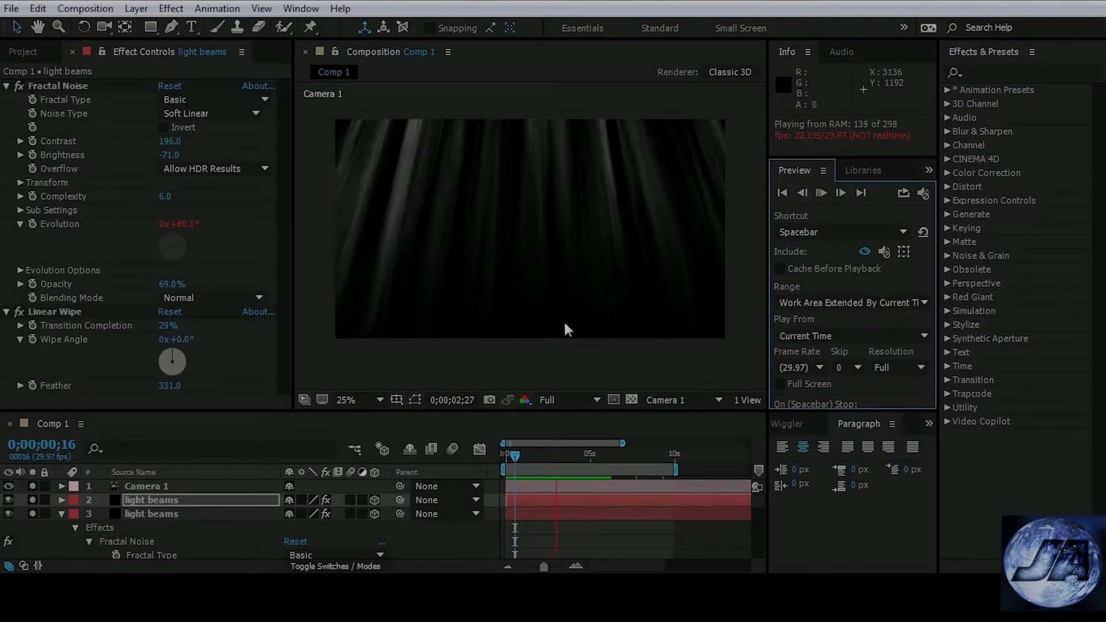
click(822, 193)
Step: Reposition both light beams layers in depth from Top view, then replay through Camera 1
click(662, 400)
click(702, 267)
drag(563, 288, 564, 277)
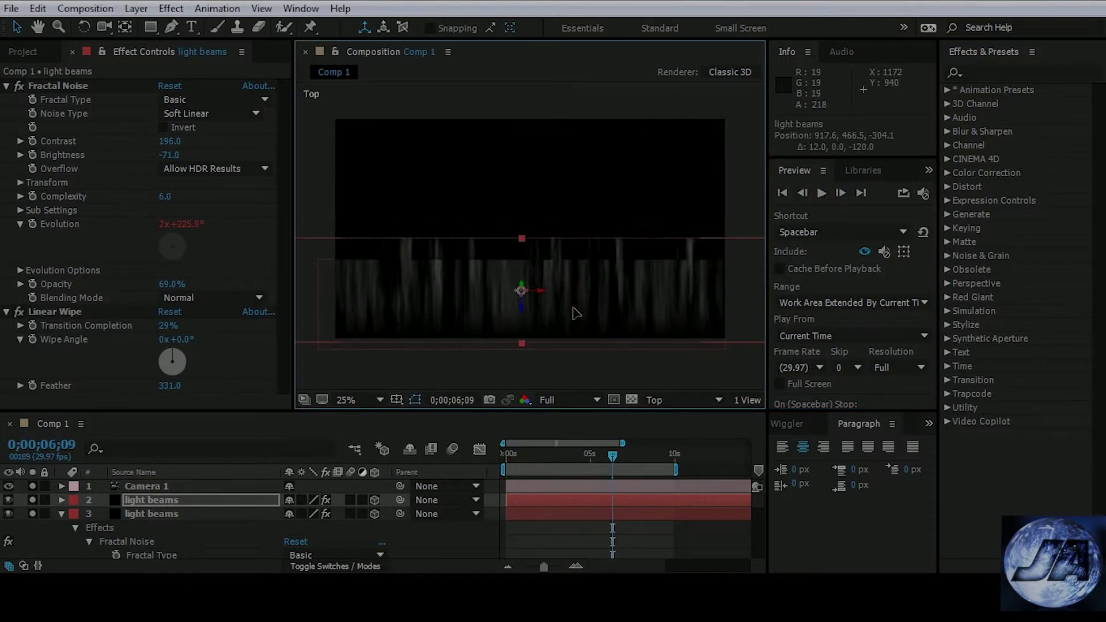
drag(567, 337, 569, 369)
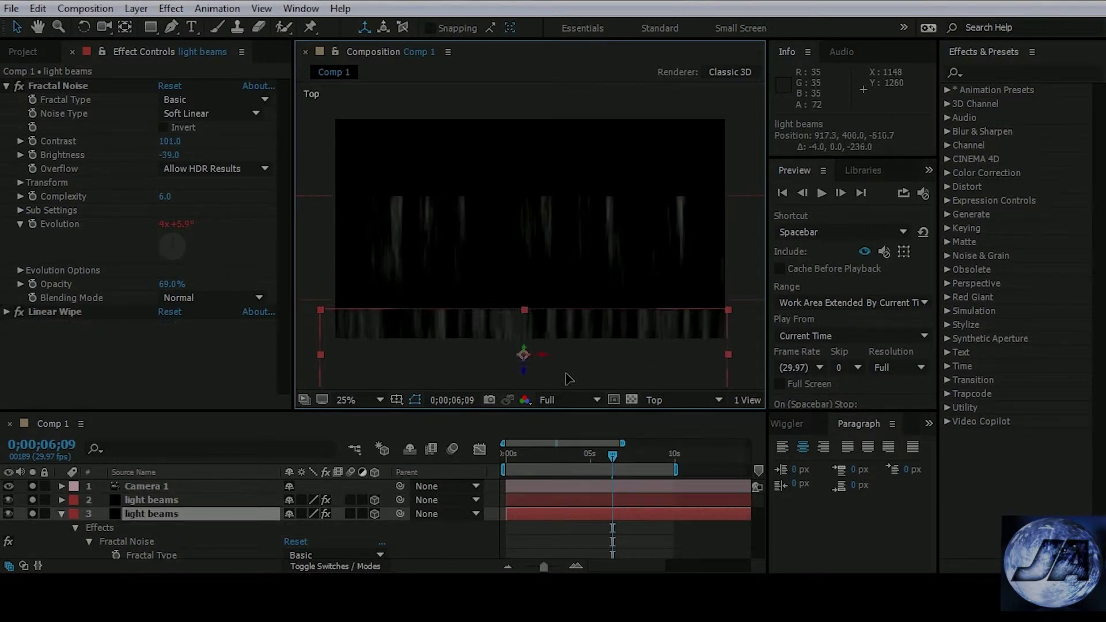
click(642, 403)
click(692, 210)
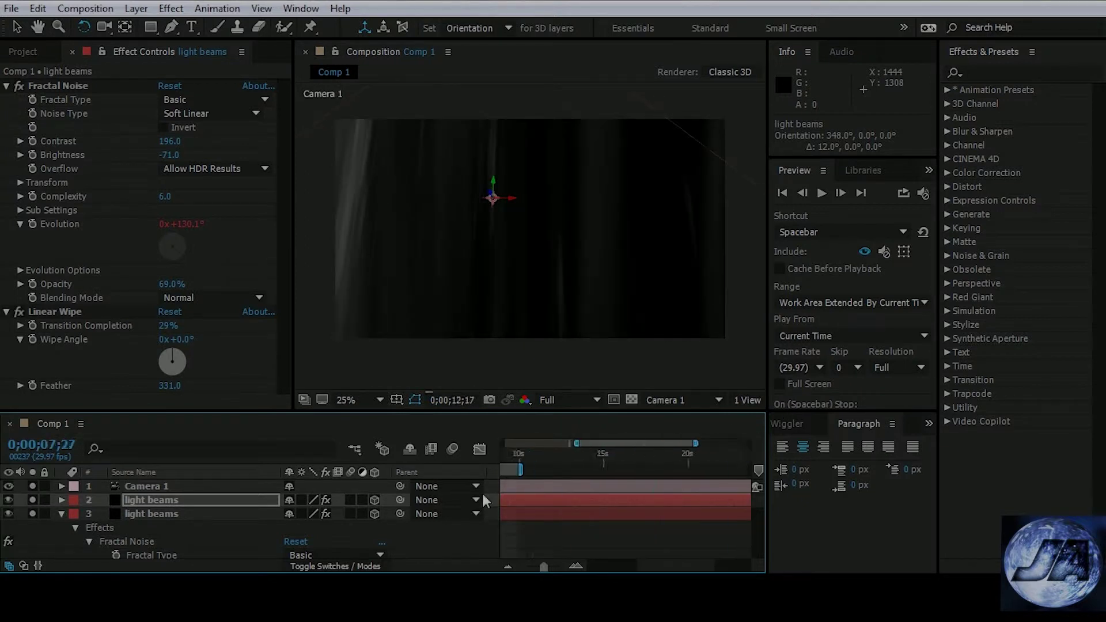
mouse_move(568, 484)
mouse_down()
mouse_move(661, 479)
mouse_move(492, 494)
mouse_up()
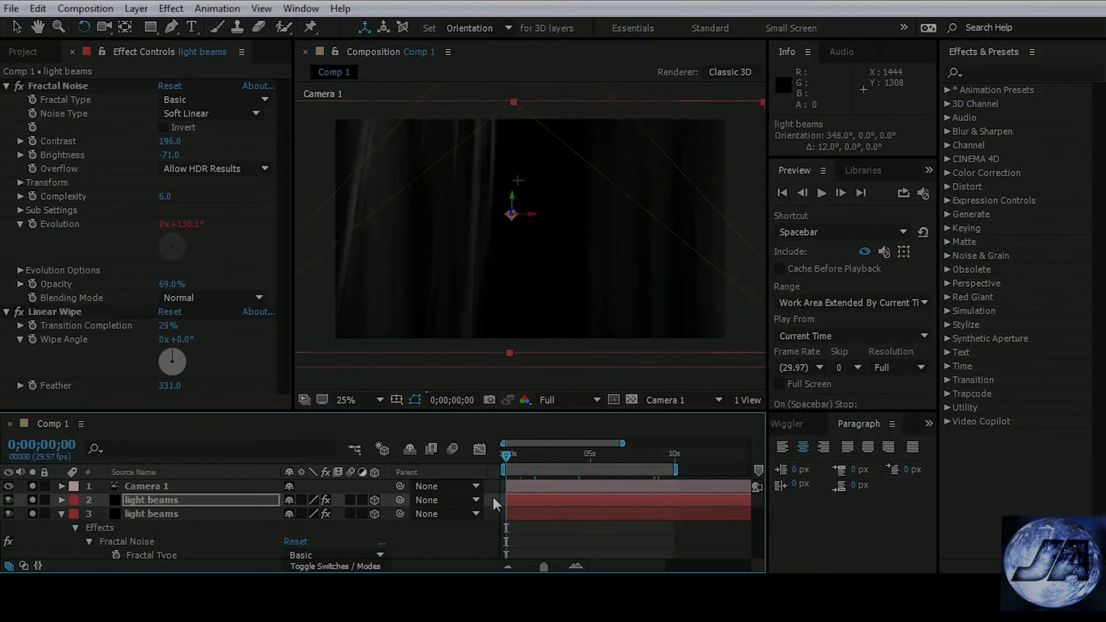
key(space)
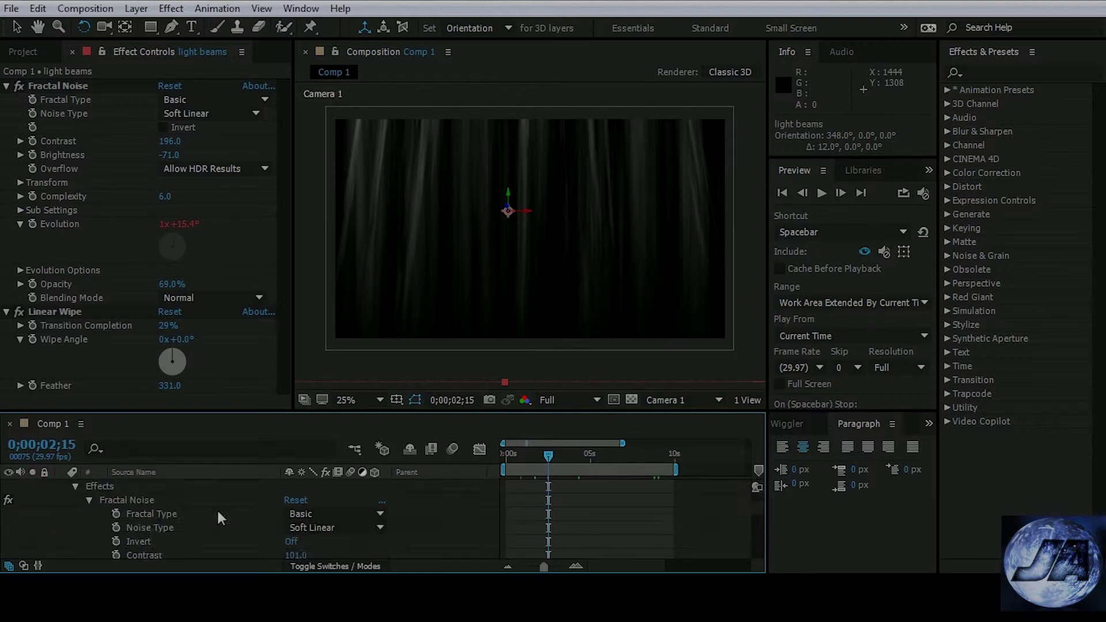
Step: Select both light beams layers and bring up Pre-compose for them
click(61, 513)
ctrl+click(161, 513)
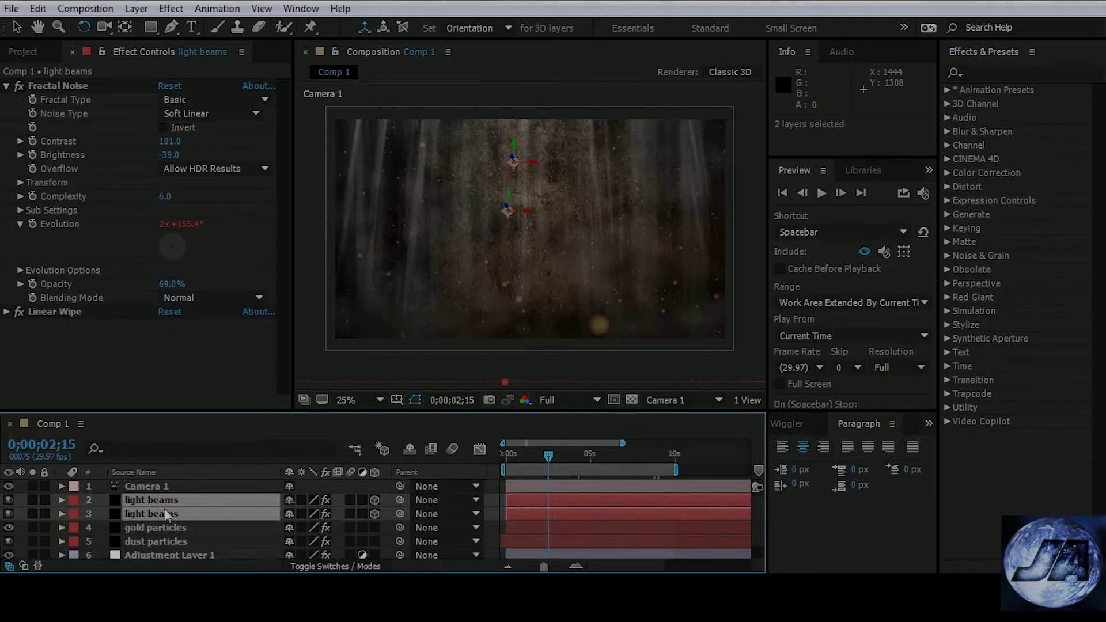
right_click(164, 509)
click(218, 421)
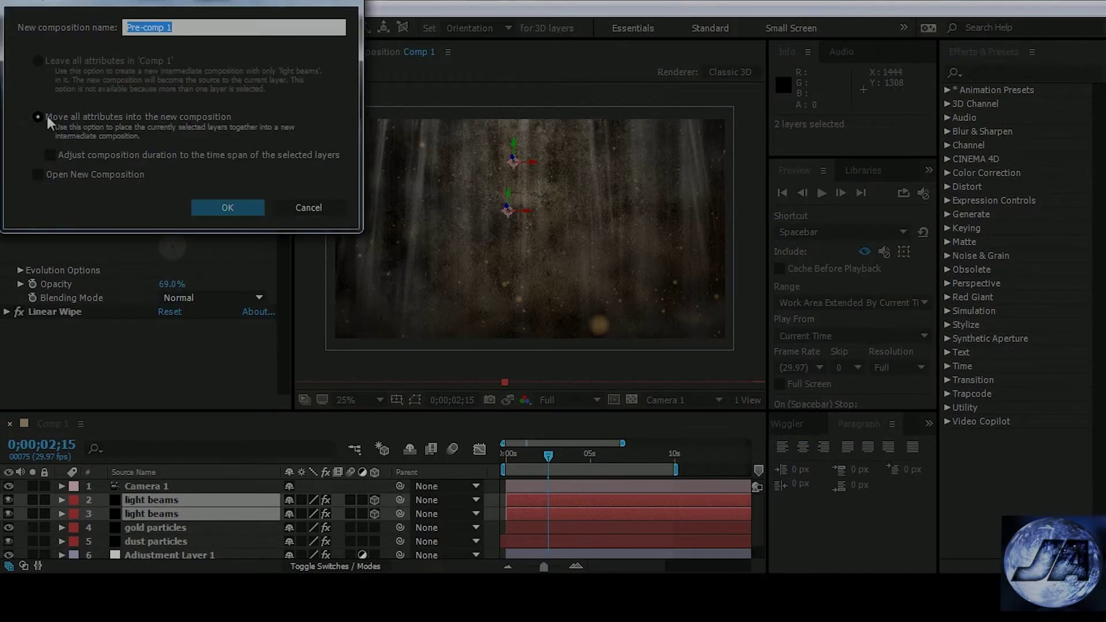
Step: Name the pre-comp 'Light beams', create it, and duplicate the layer
text(Light beams)
click(227, 207)
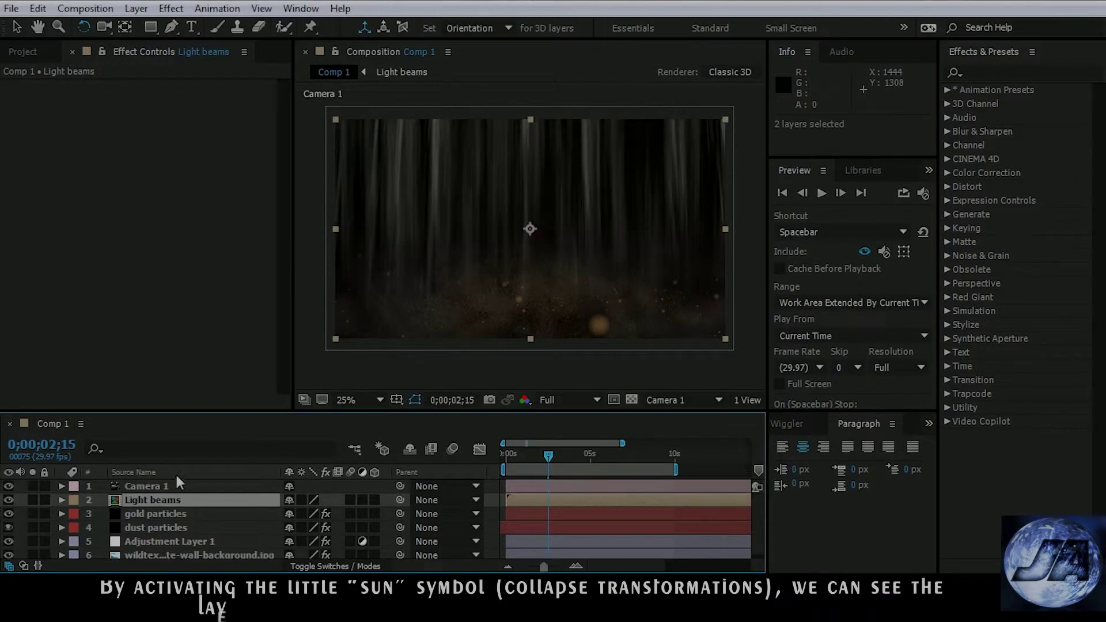
key(ctrl+d)
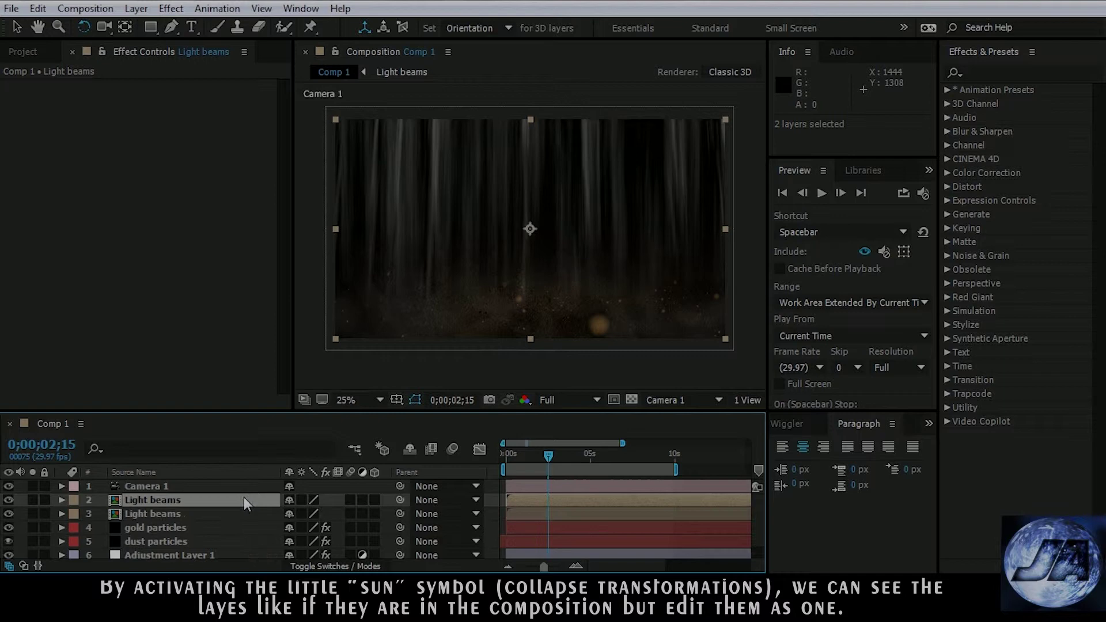
Step: Enable Collapse Transformations on both Light beams copies and move gold particles below dust particles
click(301, 499)
click(300, 512)
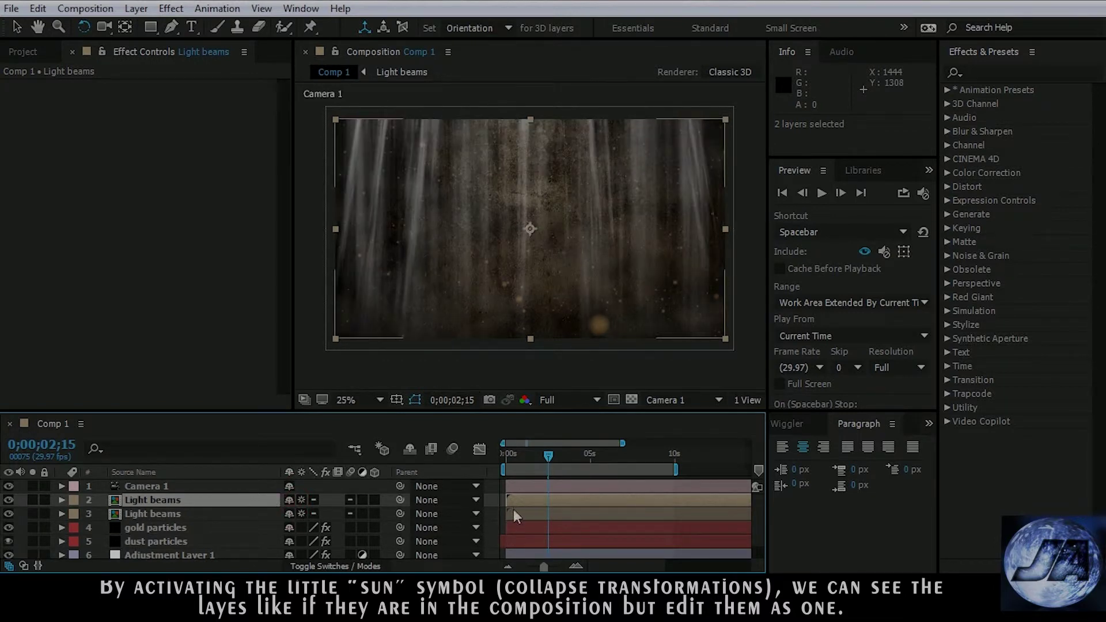
mouse_move(548, 457)
mouse_down()
mouse_move(525, 460)
mouse_move(543, 458)
mouse_up()
drag(159, 529, 251, 526)
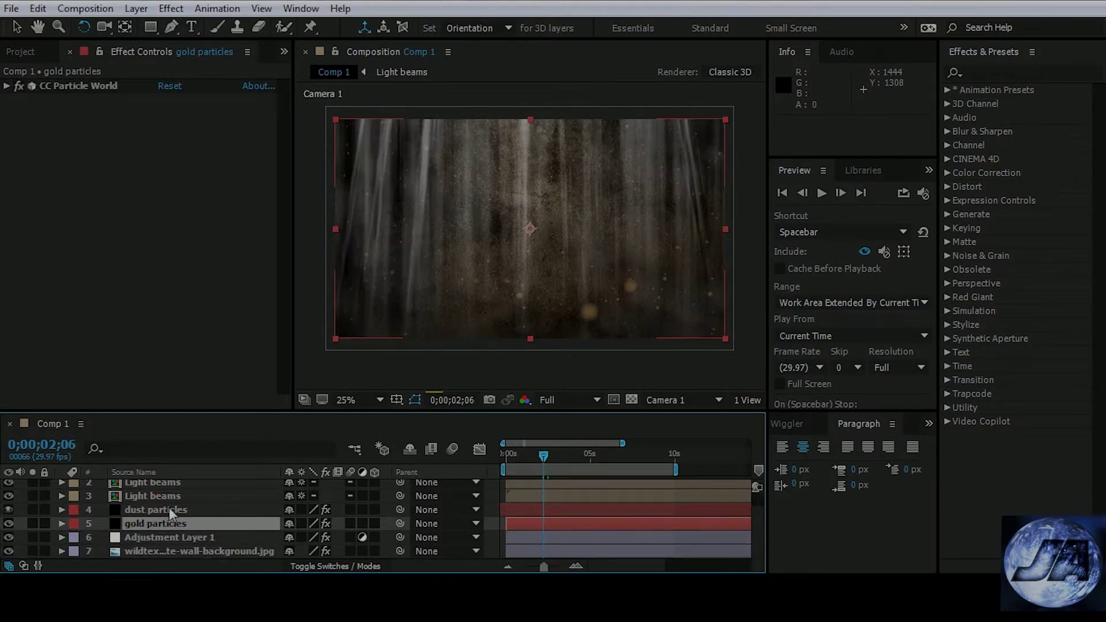
Step: Make the wall background layer 3D and check the Light beams pre-comp contents
click(169, 509)
scroll(236, 533, up, 1)
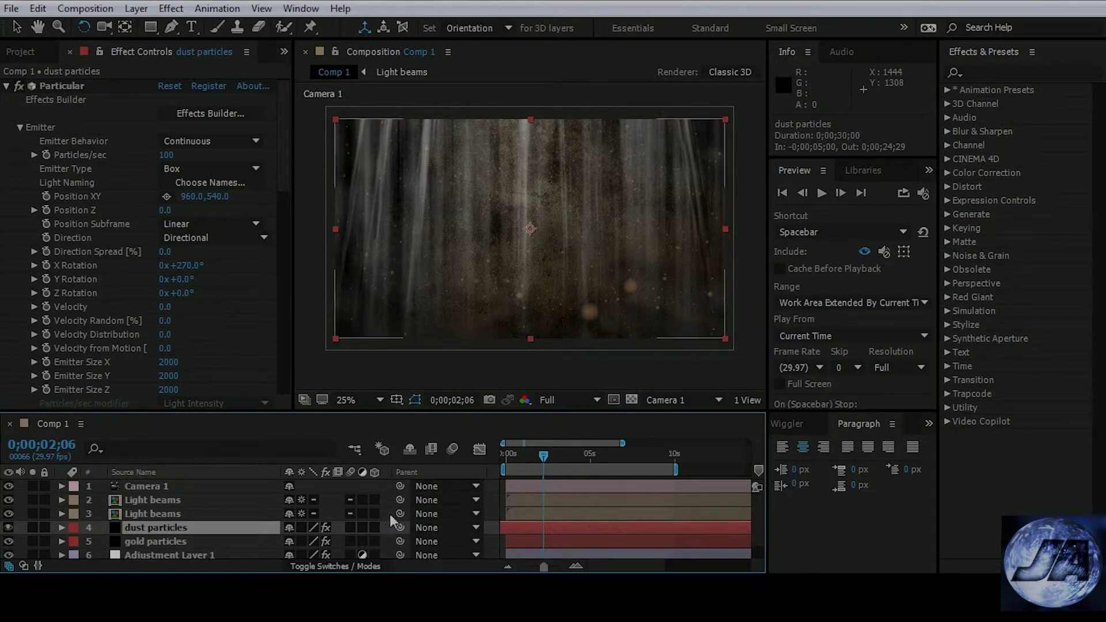
scroll(378, 500, down, 1)
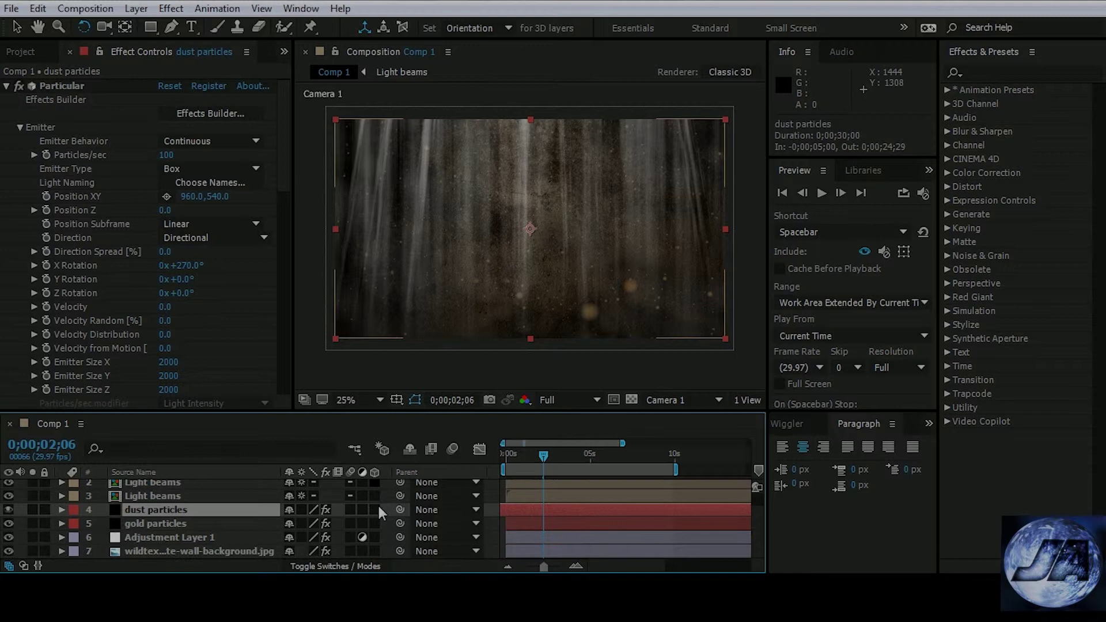
click(375, 551)
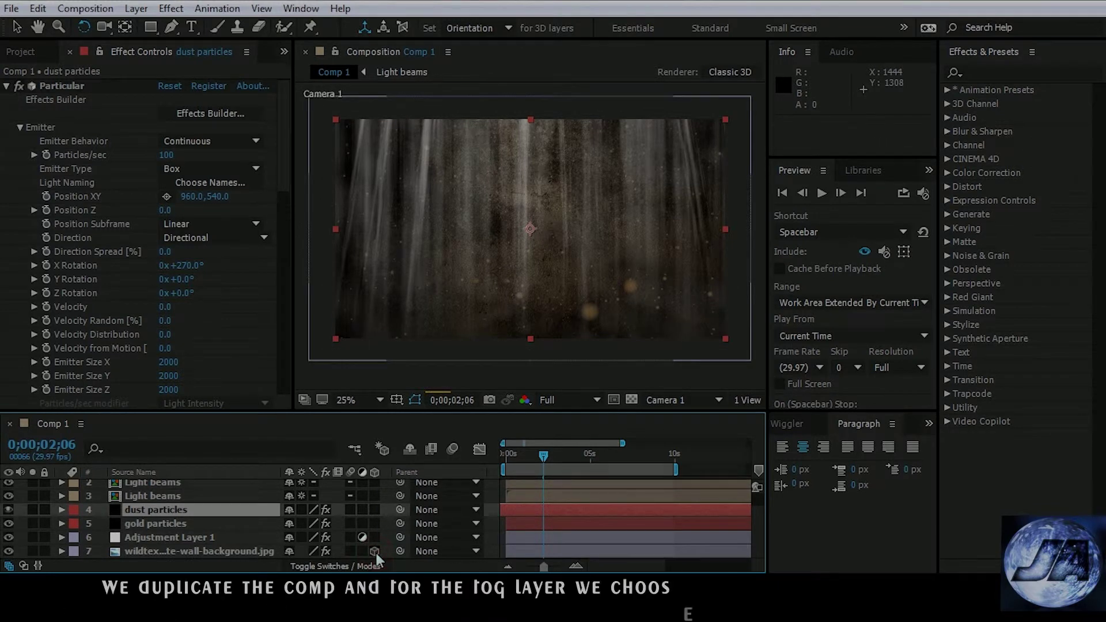
scroll(276, 547, up, 1)
drag(544, 455, 490, 458)
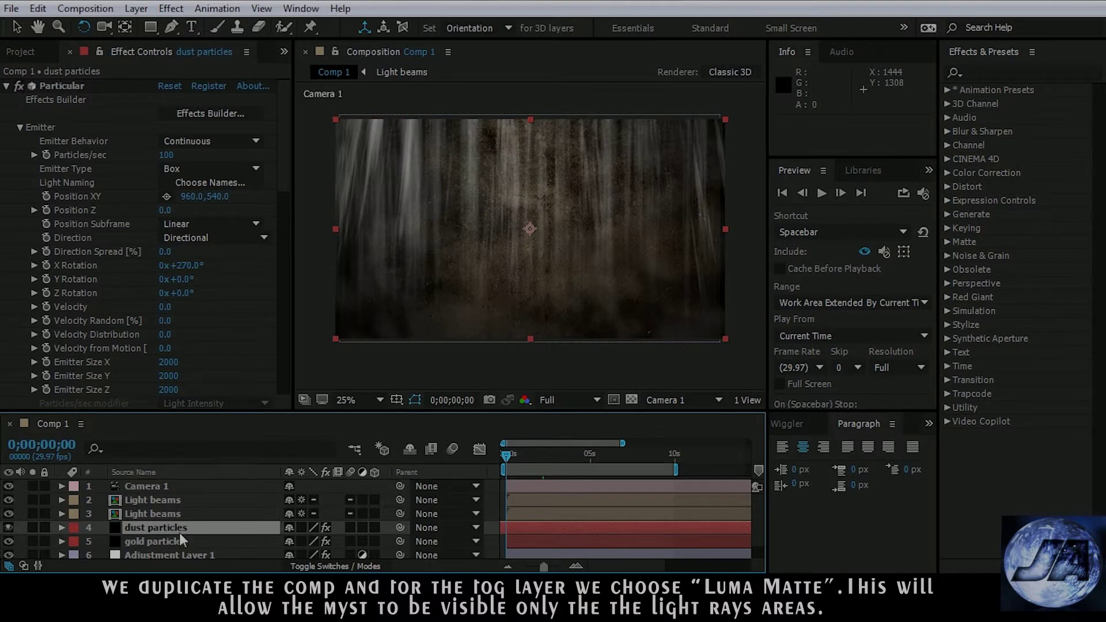
double_click(153, 513)
click(49, 424)
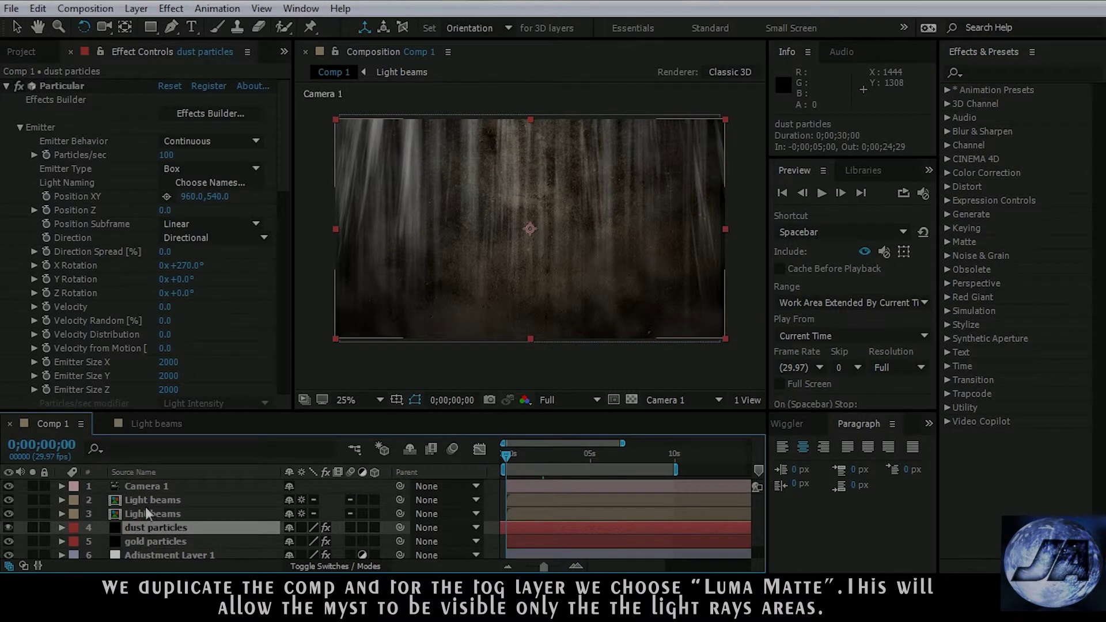
Step: Set dust particles' track matte to Luma Matte 'Light beams', solo it, and check at 0;00;02;17
click(335, 566)
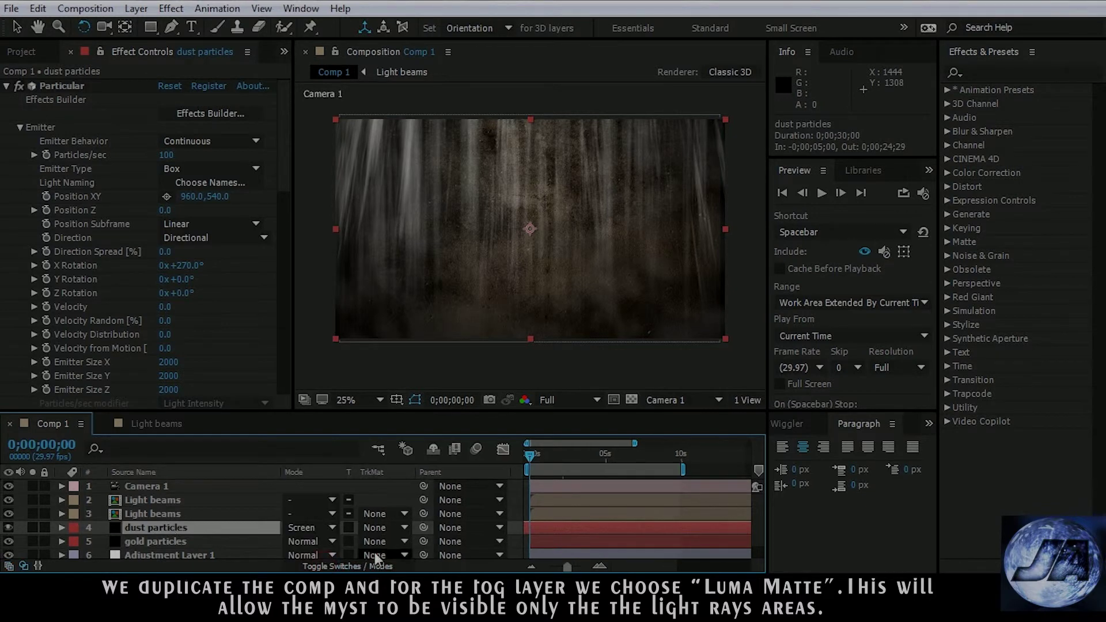
click(395, 530)
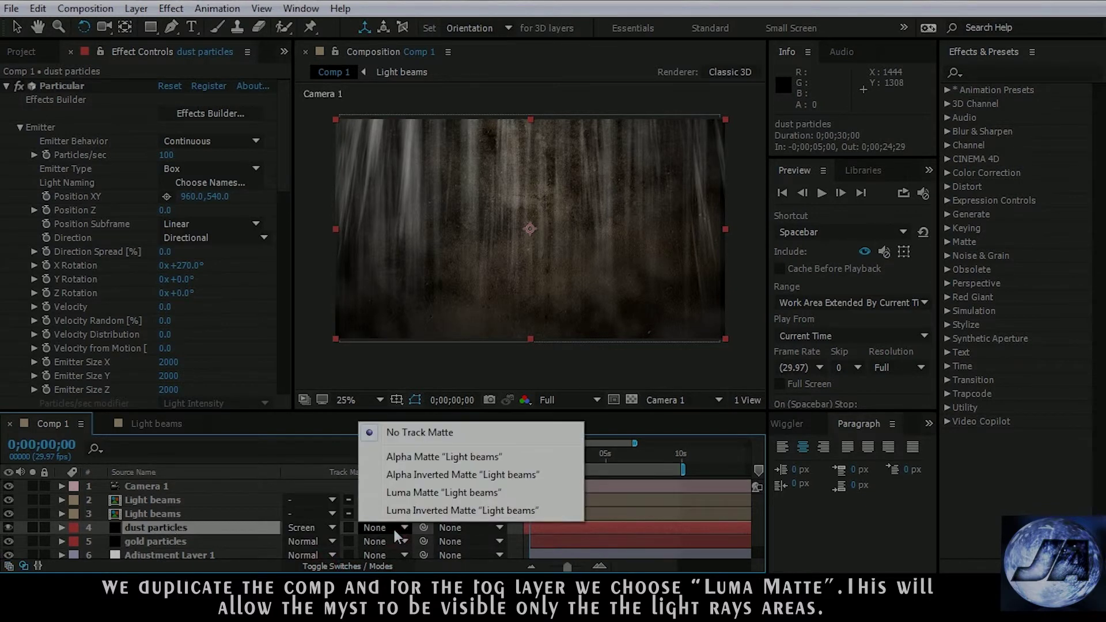
click(426, 492)
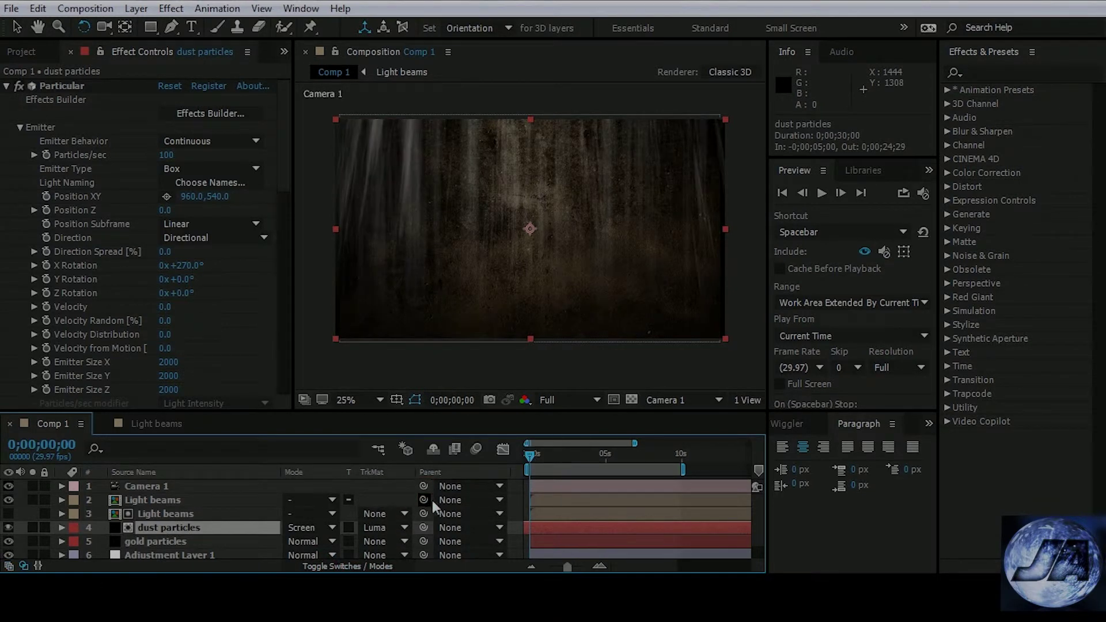
click(32, 528)
scroll(523, 229, up, 2)
scroll(522, 229, down, 2)
drag(528, 455, 569, 461)
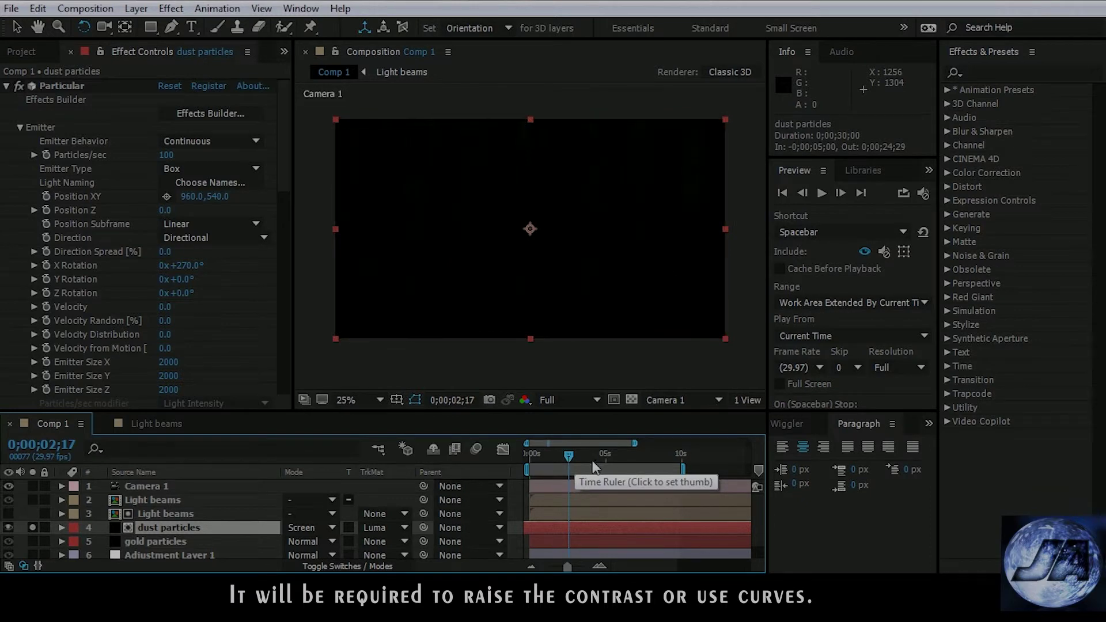
Step: Apply Curves to the Light beams layer, bending the curve steeply up-left for contrast
click(157, 514)
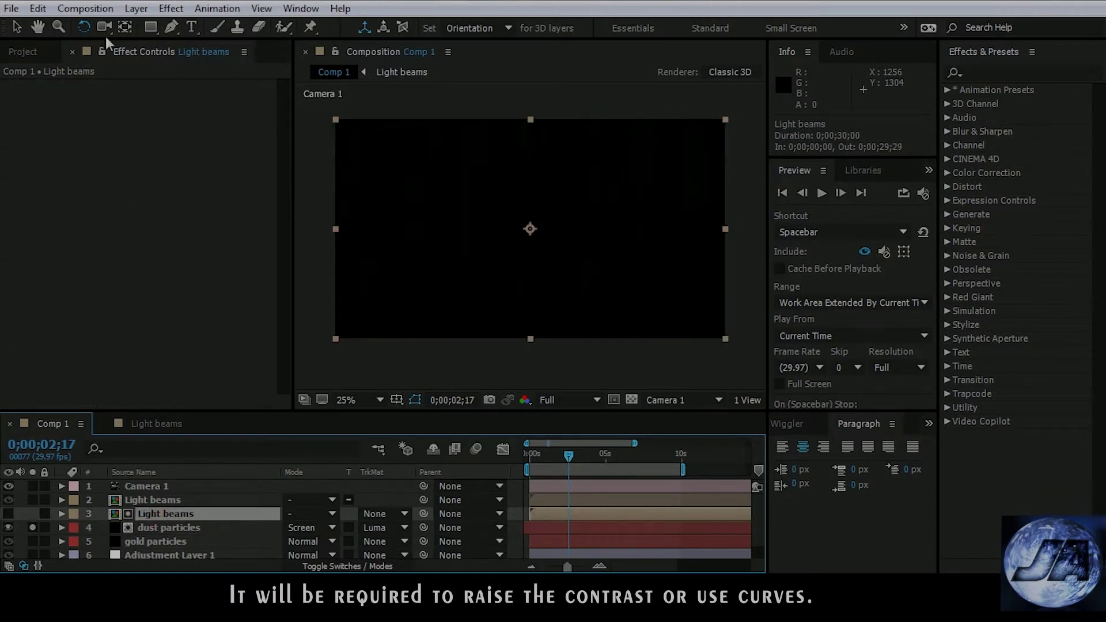
click(171, 8)
mouse_move(319, 200)
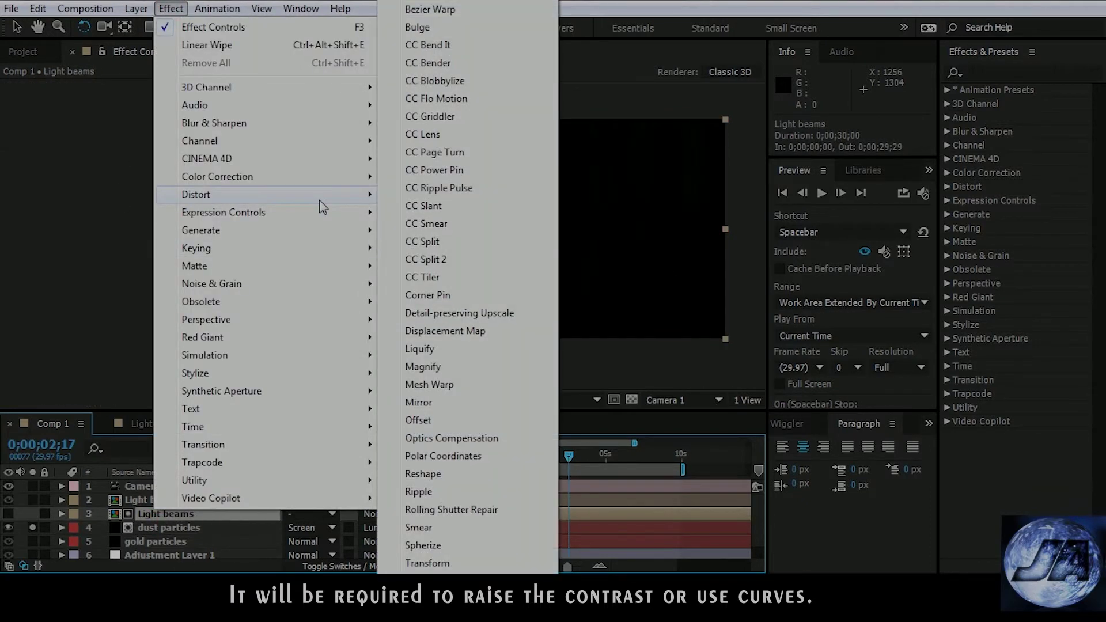
mouse_move(294, 178)
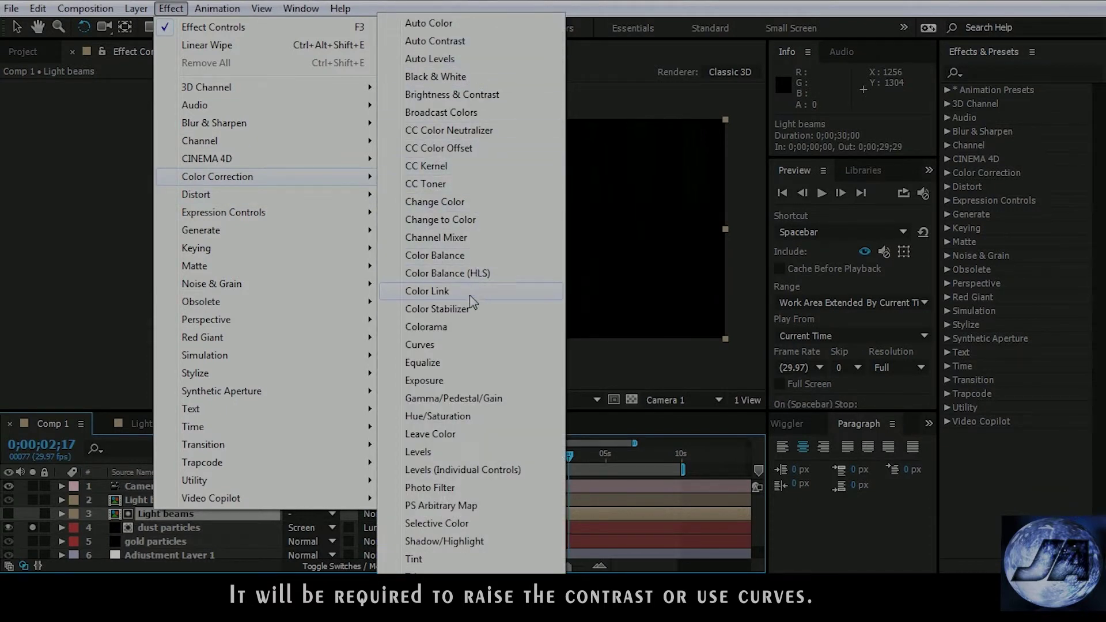
click(425, 345)
drag(178, 214, 61, 165)
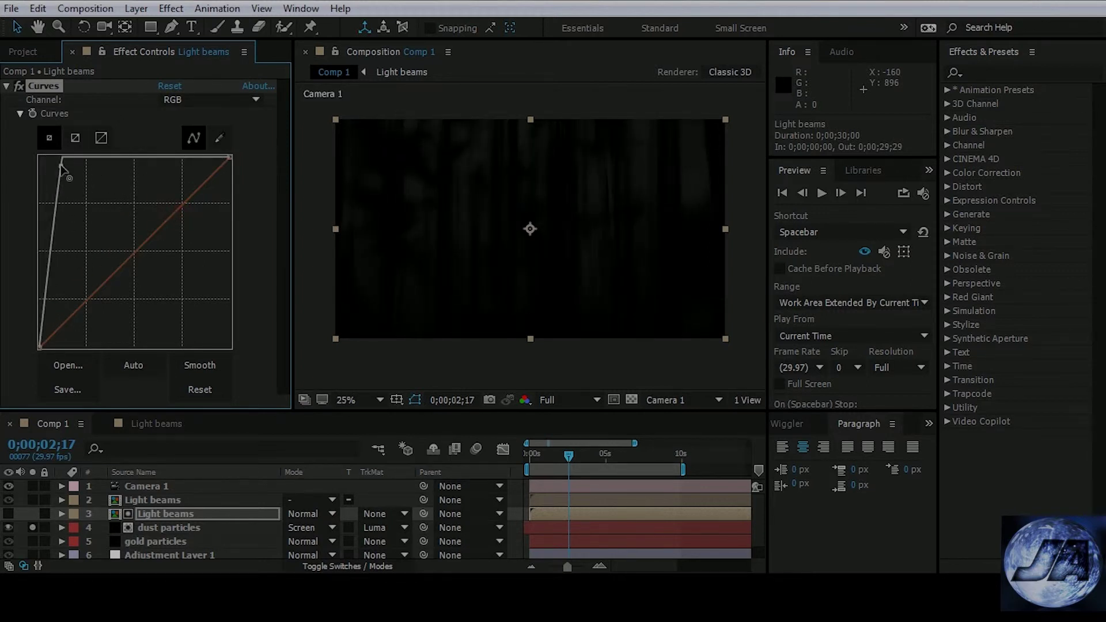
drag(61, 167, 68, 172)
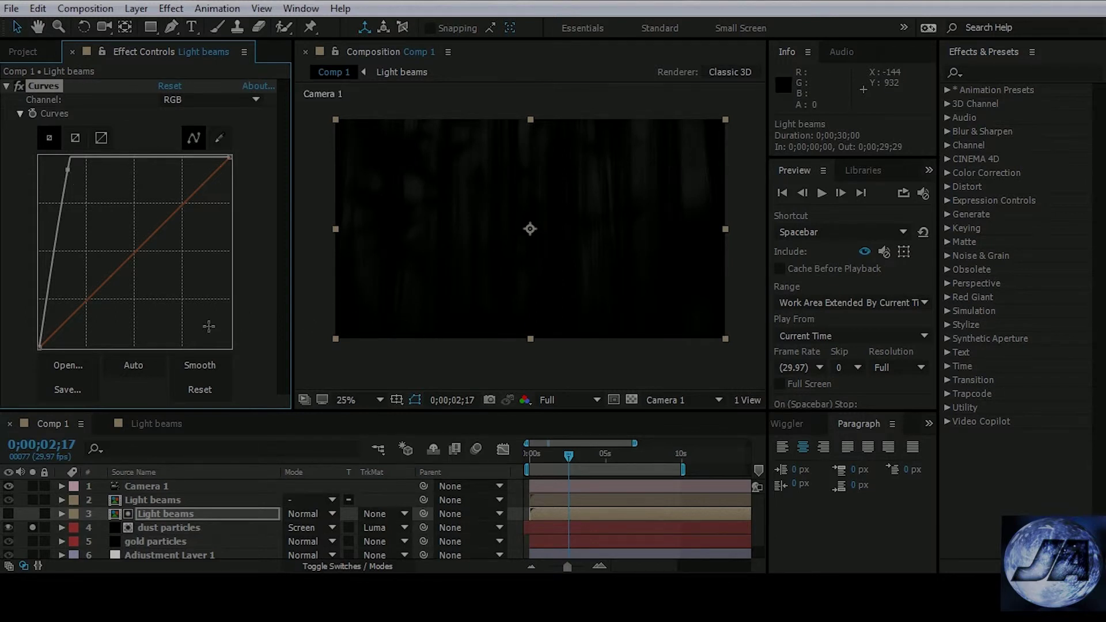
Step: Duplicate the contrast-boosted Light beams layer
click(183, 514)
key(ctrl+d)
scroll(247, 527, down, 2)
scroll(229, 508, up, 2)
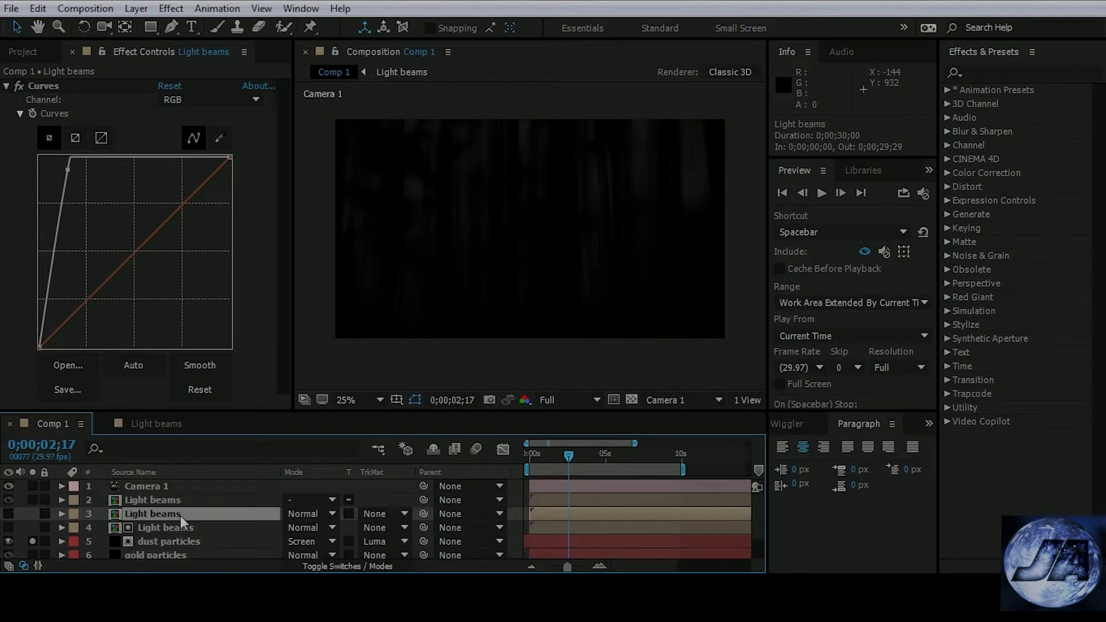
Step: Place a Light beams copy above gold particles and set gold particles' track matte to Luma Matte
drag(181, 514, 182, 551)
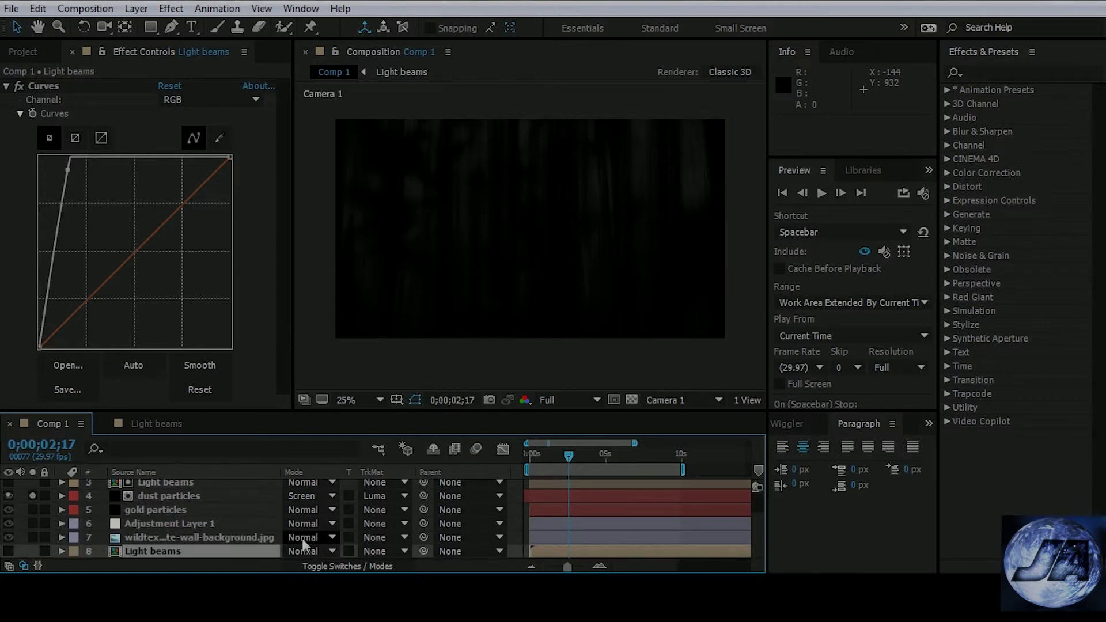
drag(155, 549, 160, 508)
click(380, 509)
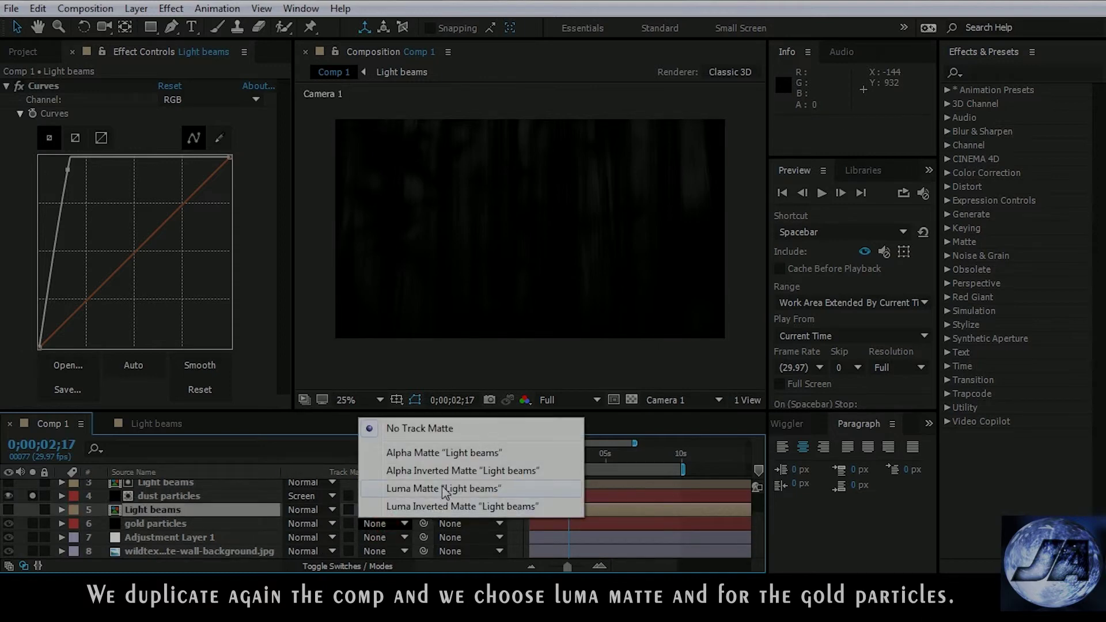
click(442, 490)
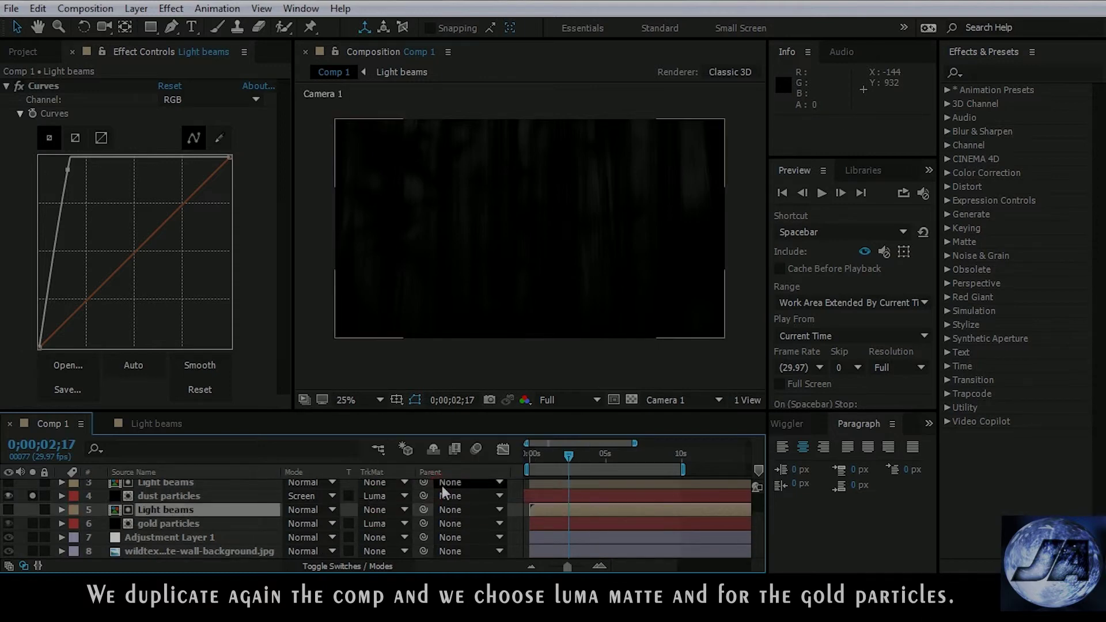
click(10, 512)
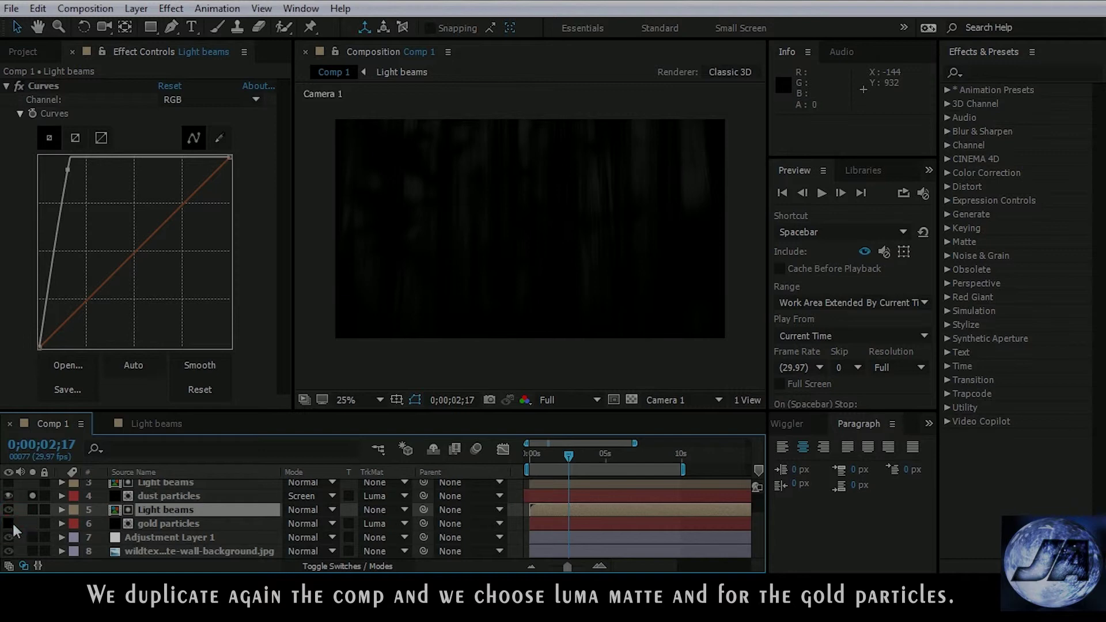
click(385, 524)
click(412, 486)
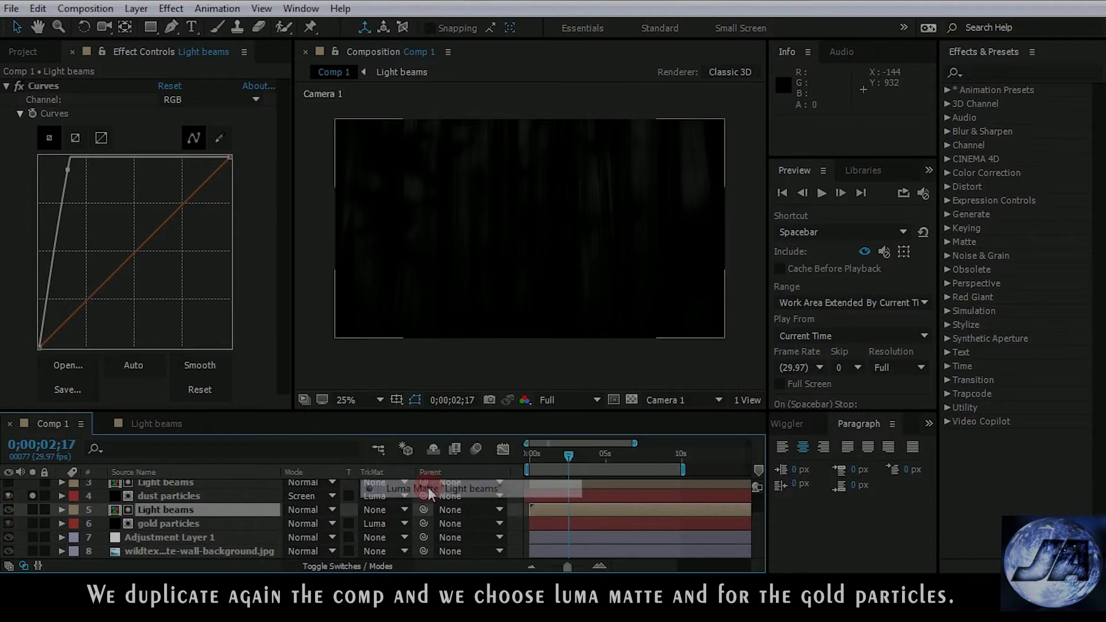
Step: Solo gold particles to check the matte at about four seconds, then unsolo and view eight seconds
click(31, 523)
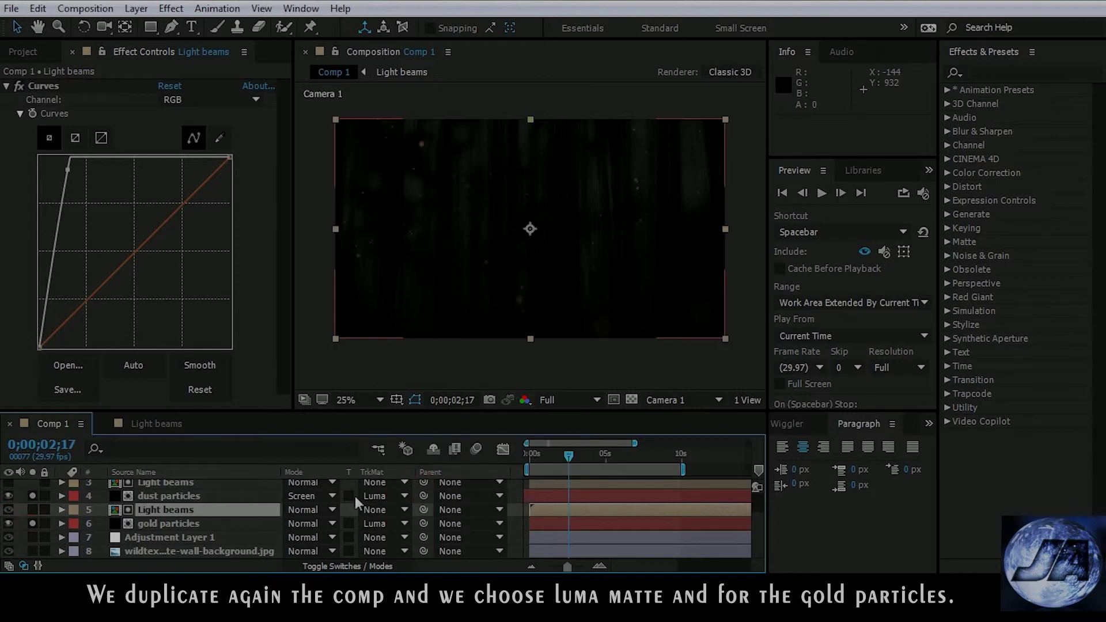
drag(568, 458, 592, 455)
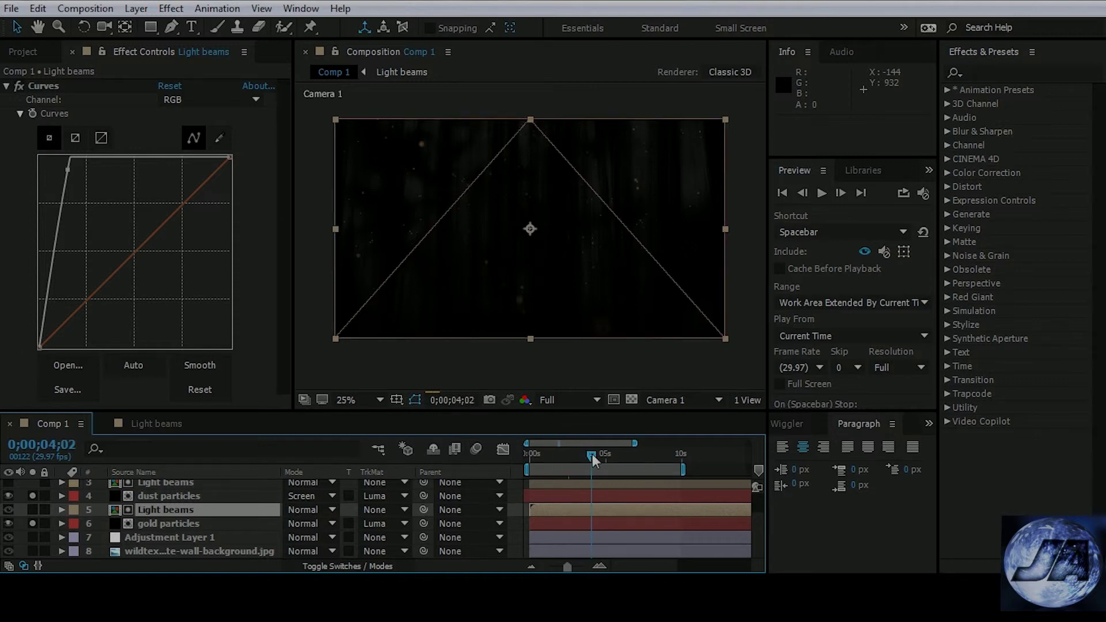
drag(592, 454, 612, 455)
scroll(148, 509, up, 2)
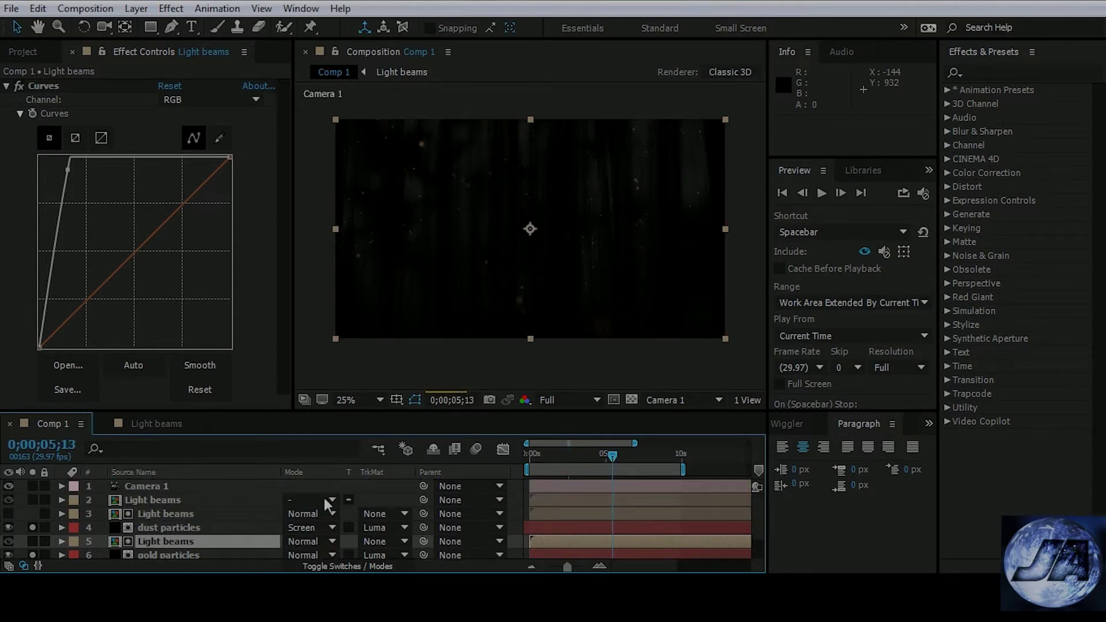
click(32, 555)
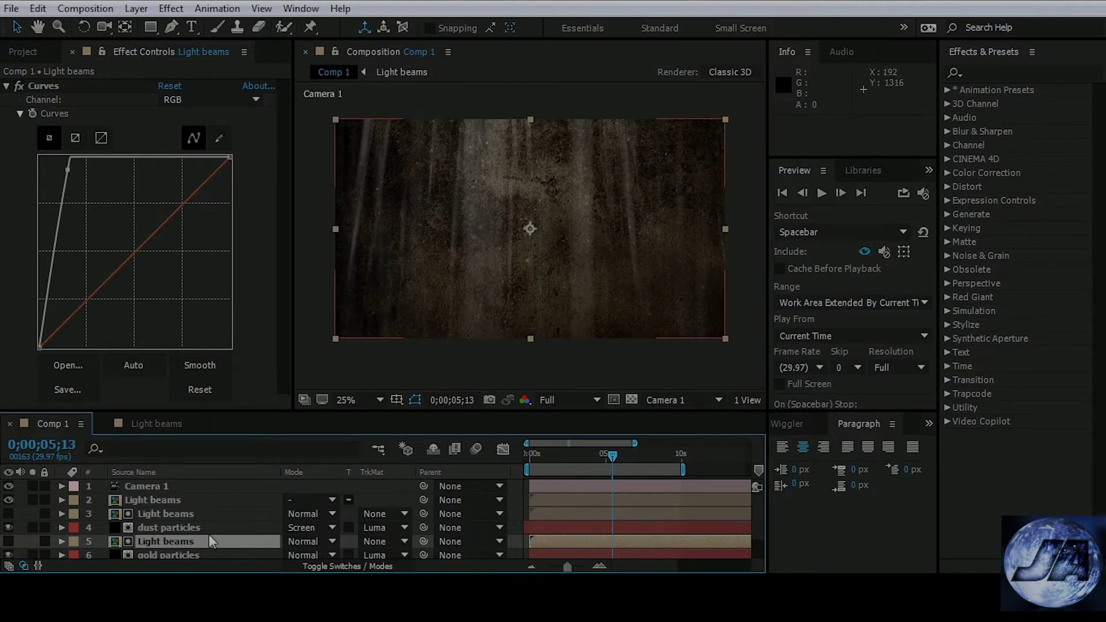
drag(579, 455, 661, 455)
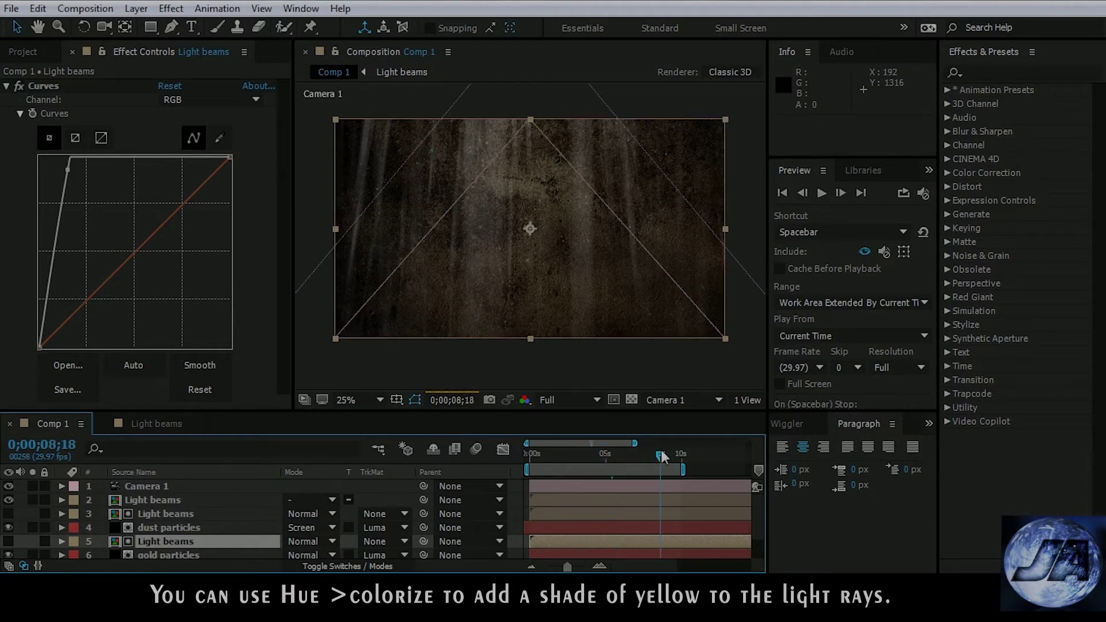
click(151, 496)
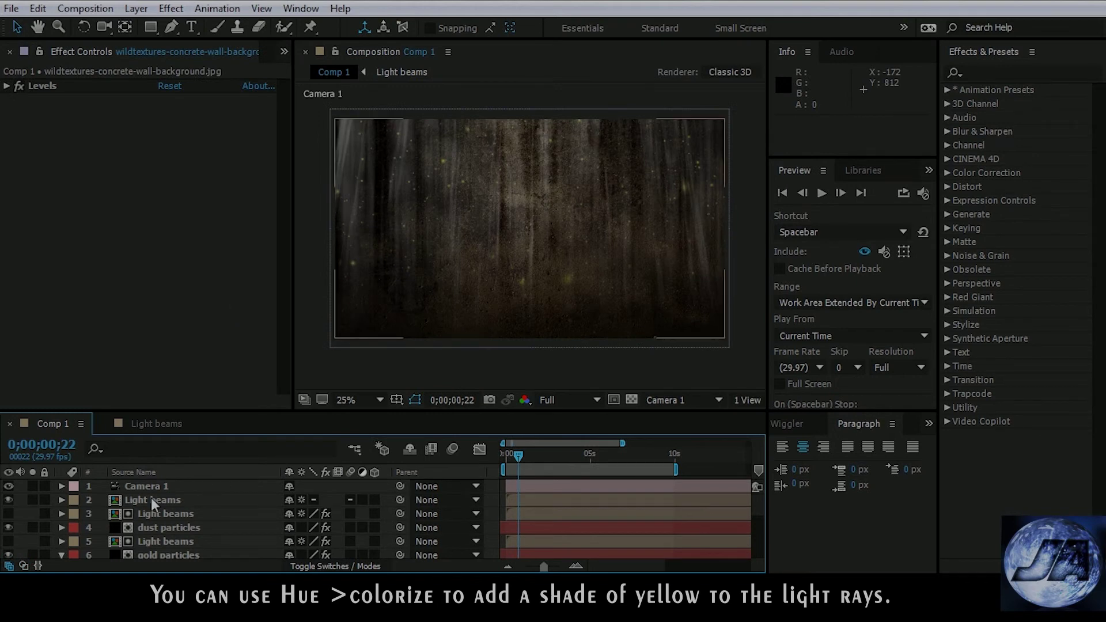
Step: Apply Hue/Saturation to the top Light beams layer with Colorize turned on
click(151, 498)
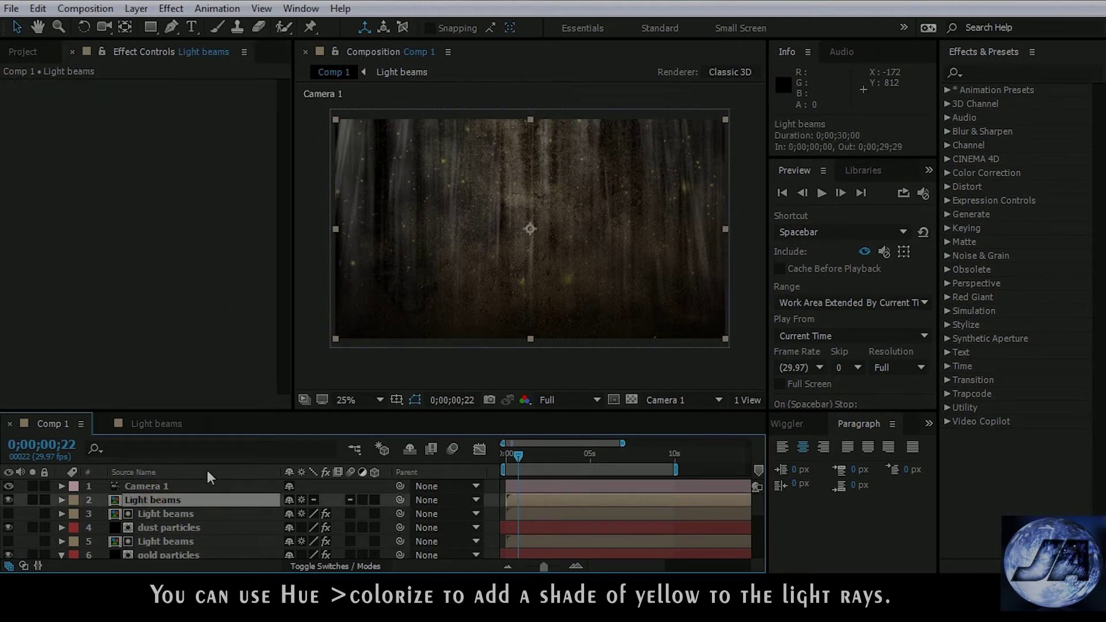
click(171, 8)
mouse_move(236, 176)
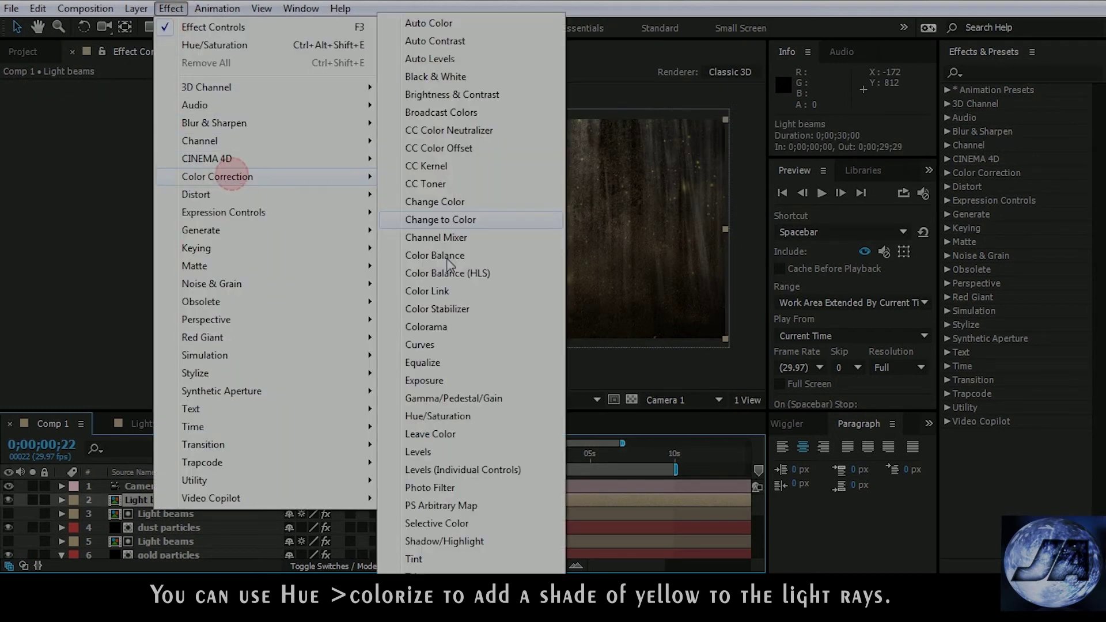
click(437, 417)
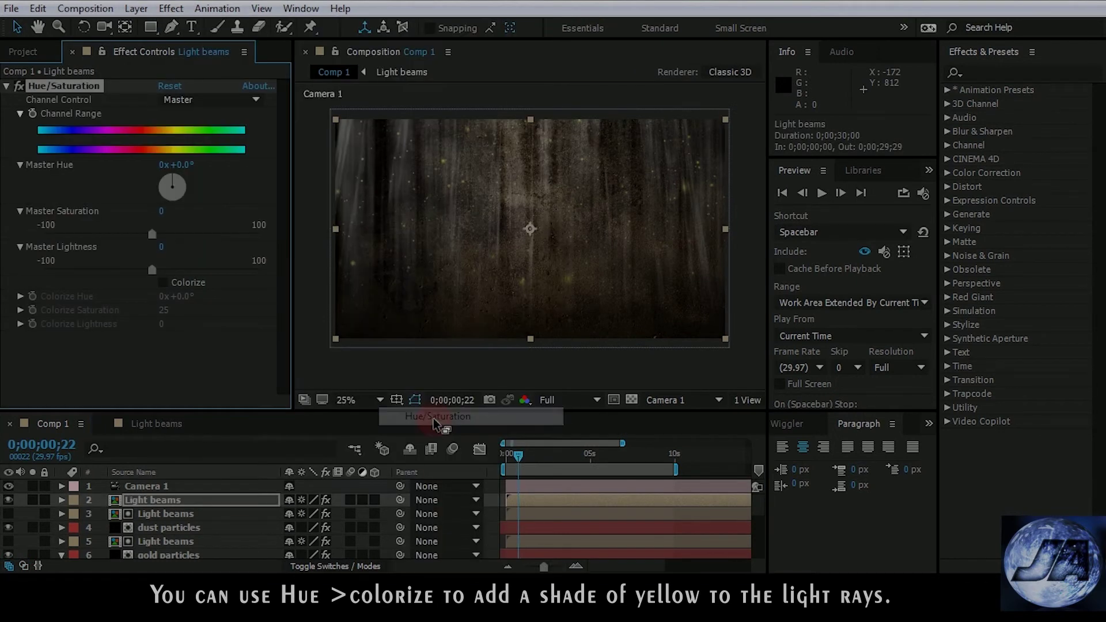
click(163, 283)
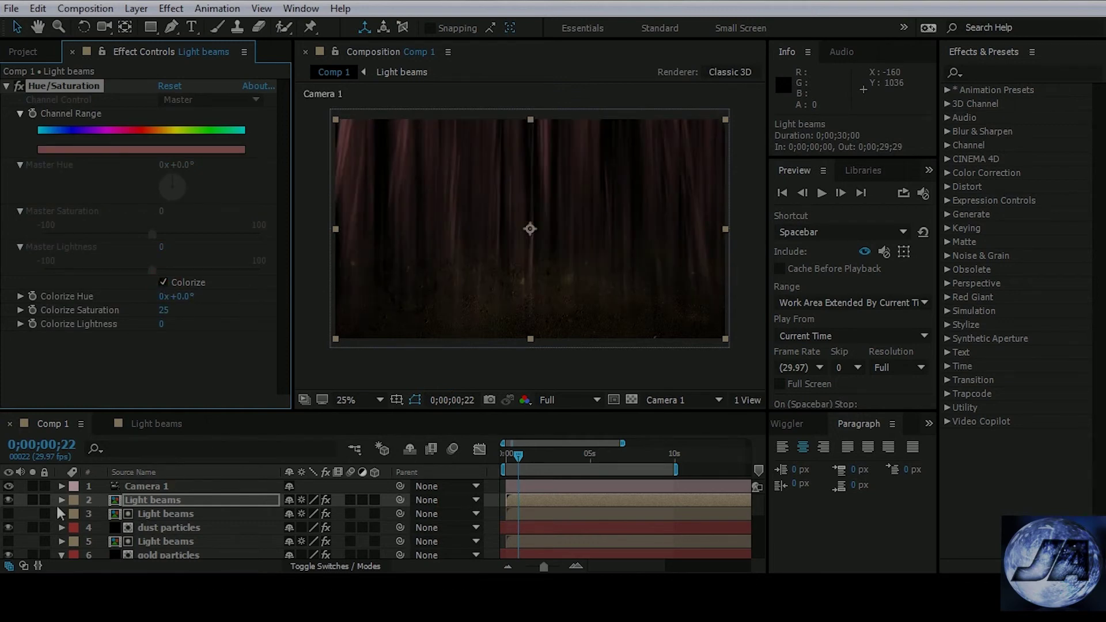
Step: Set the layer to Screen mode and colorize it golden: hue 49°, saturation 37, lightness -19
click(336, 567)
click(305, 500)
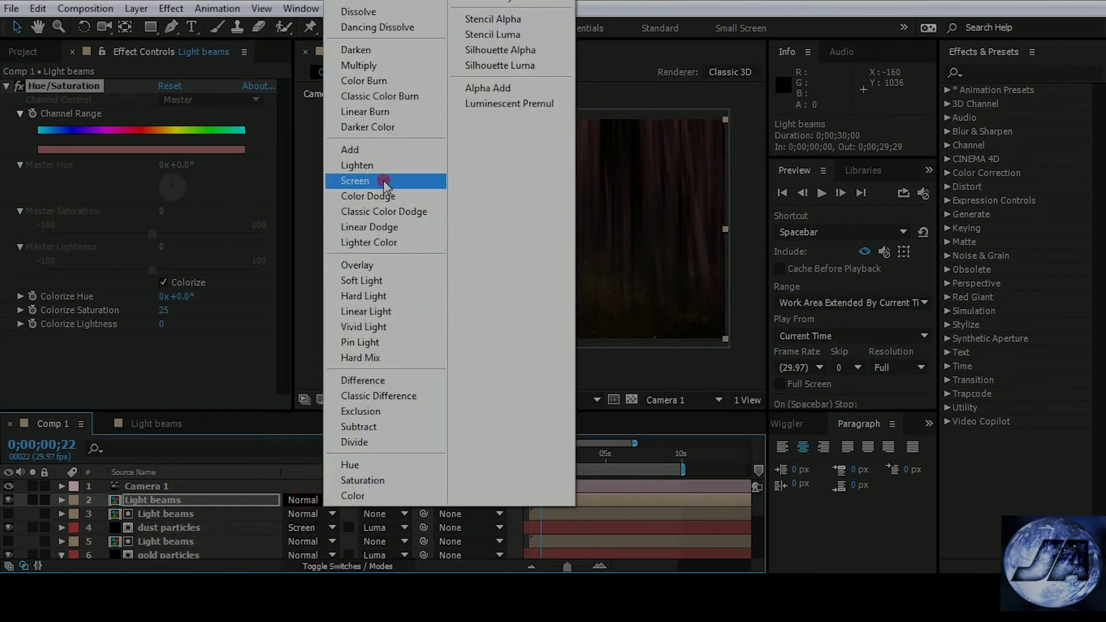
click(383, 182)
drag(168, 297, 193, 297)
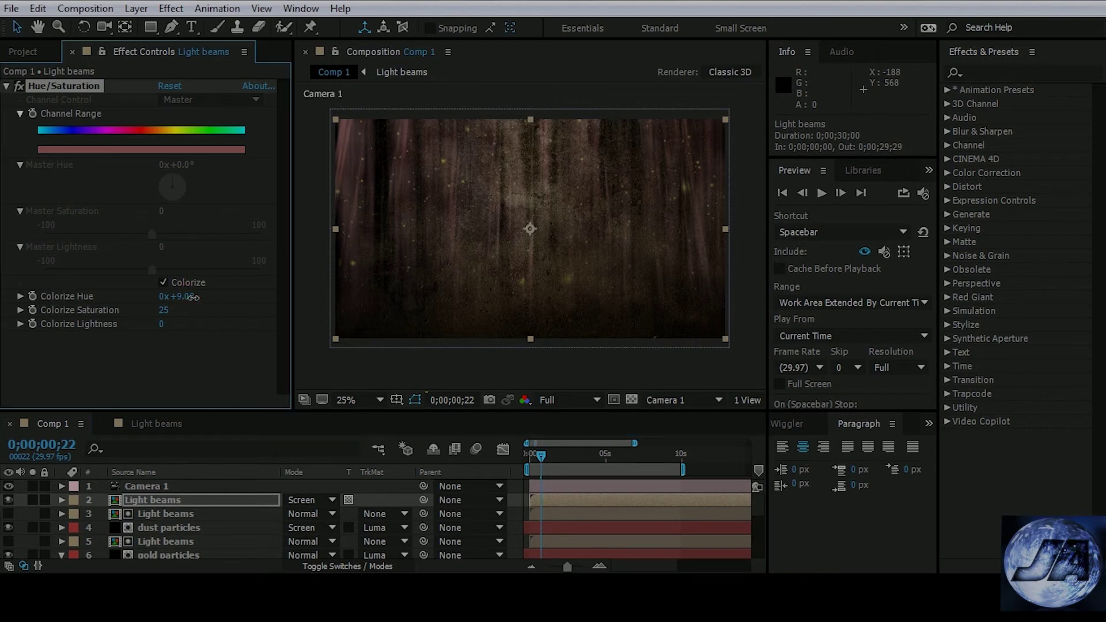
drag(209, 298, 320, 334)
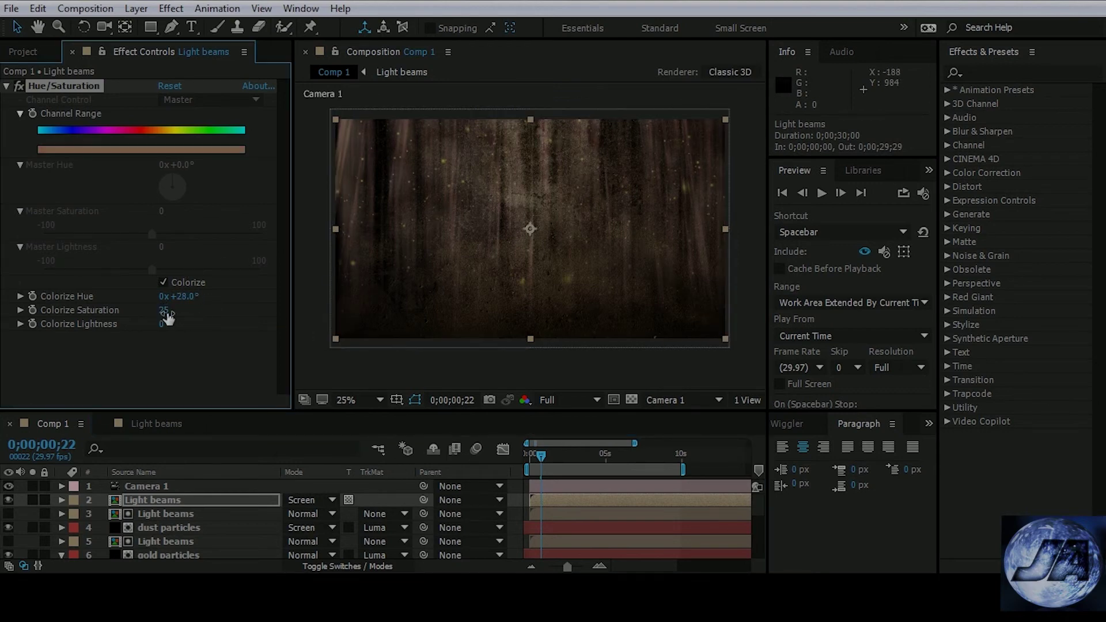
mouse_move(163, 310)
mouse_down()
mouse_move(182, 320)
mouse_move(153, 330)
mouse_up()
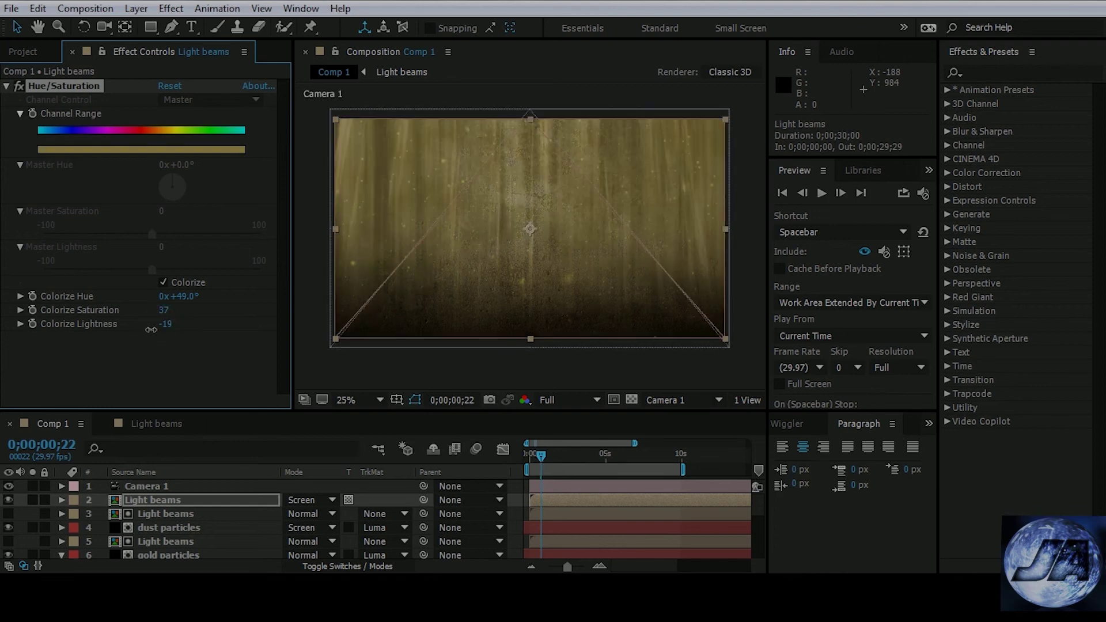